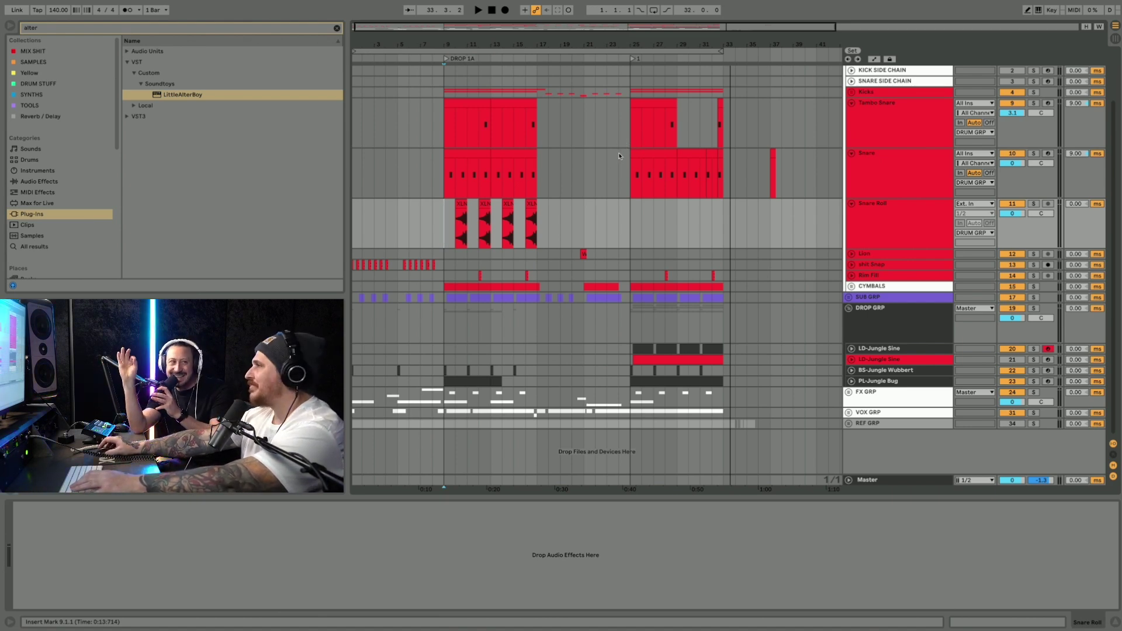
# Expand the first LD-Jungle Sine track in the DROP GRP and select it to show its devices
pyautogui.moveTo(660, 40); pyautogui.dragTo(668, 70)
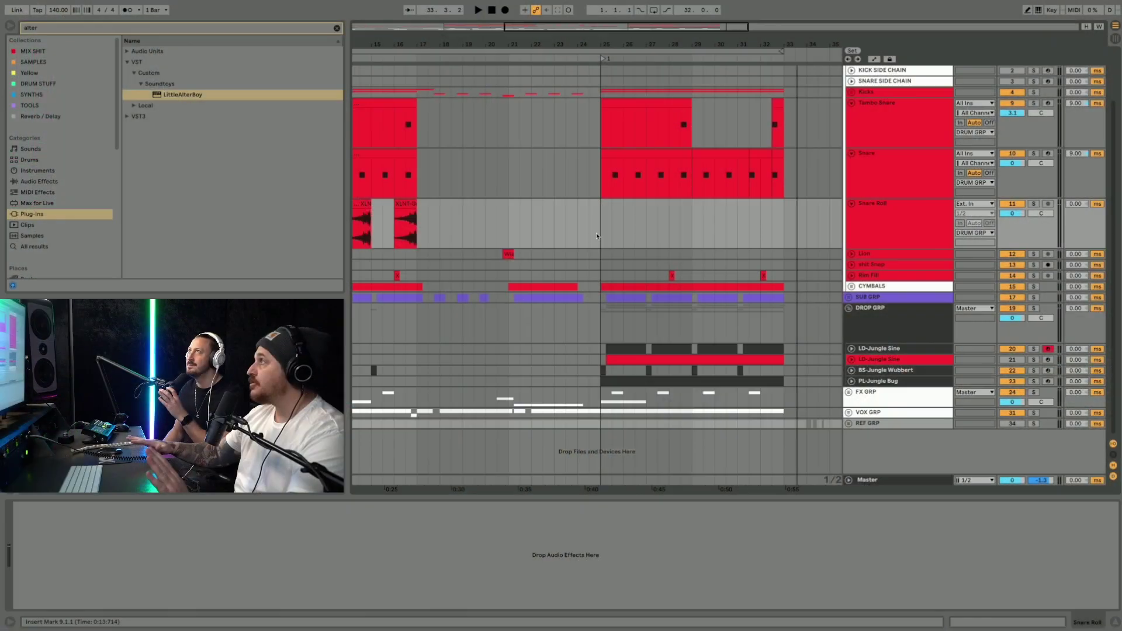
pyautogui.hscroll(-1, 909, 374)
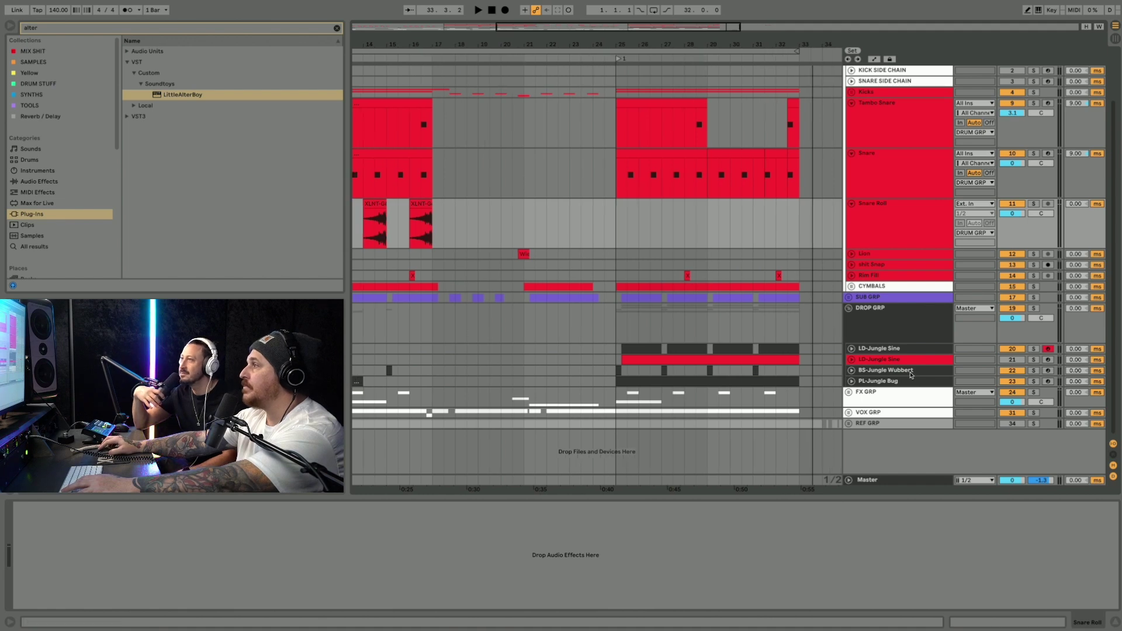
pyautogui.moveTo(865, 353); pyautogui.dragTo(866, 393)
pyautogui.scroll(-1, 866, 374)
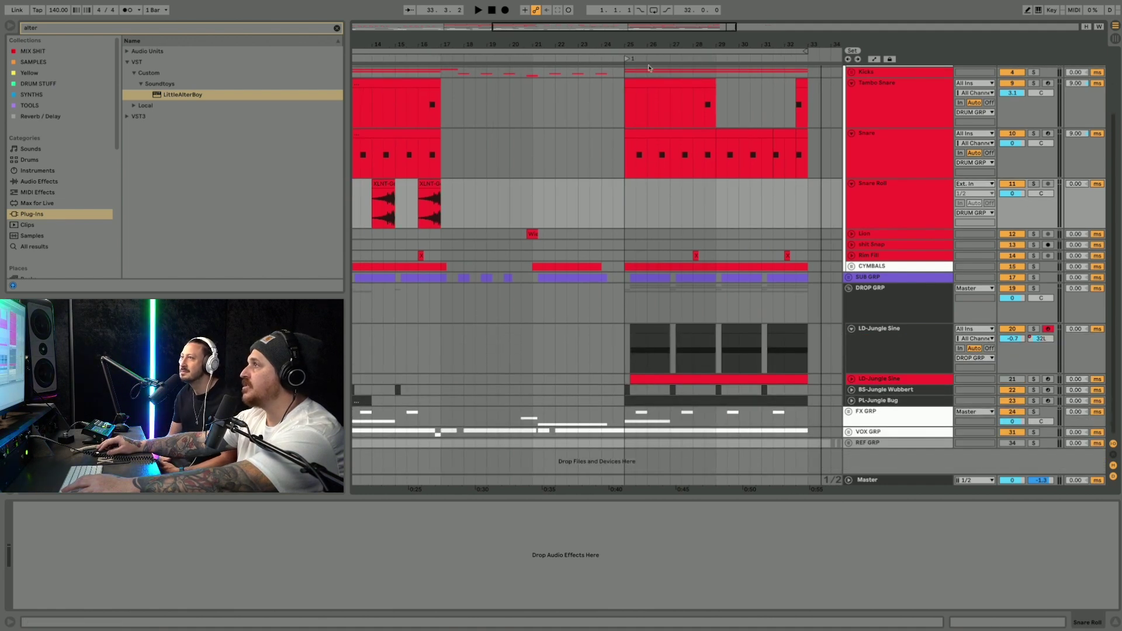
pyautogui.click(867, 334)
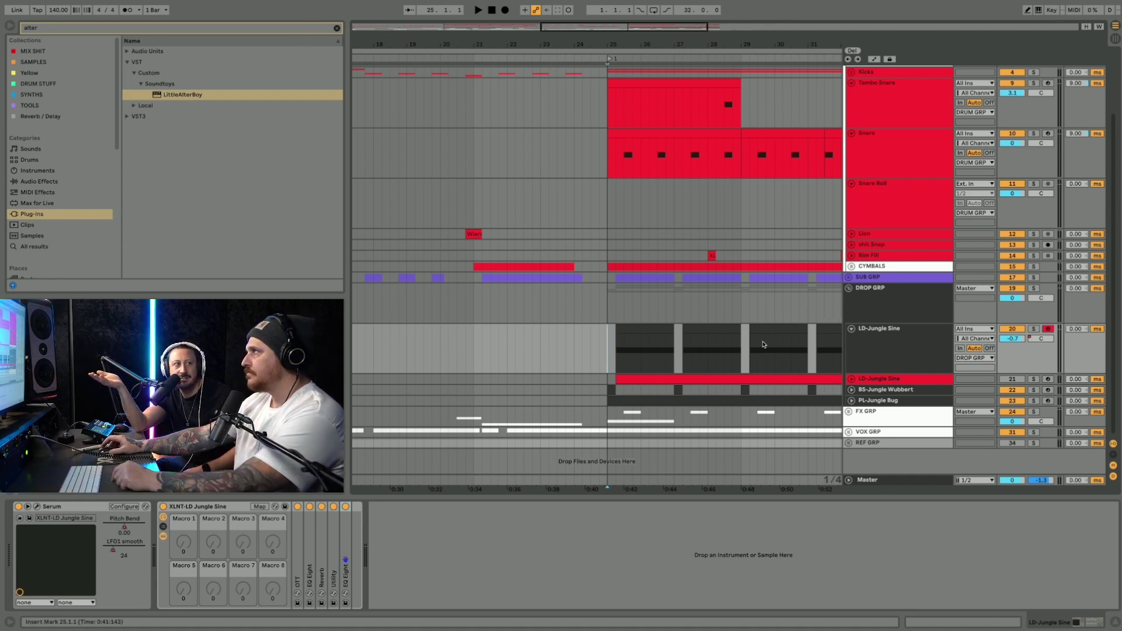
# Play the first LD-Jungle Sine track soloed from bar 25, and switch its solo off
pyautogui.scroll(2, 750, 339)
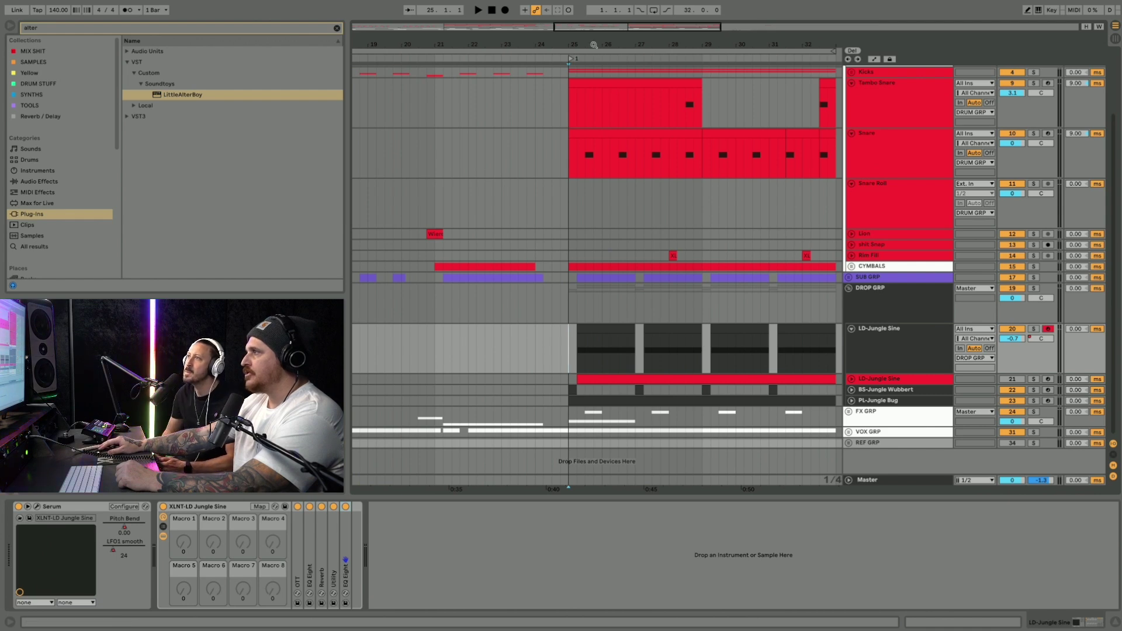
pyautogui.scroll(2, 608, 170)
pyautogui.press('space')
pyautogui.click(1034, 330)
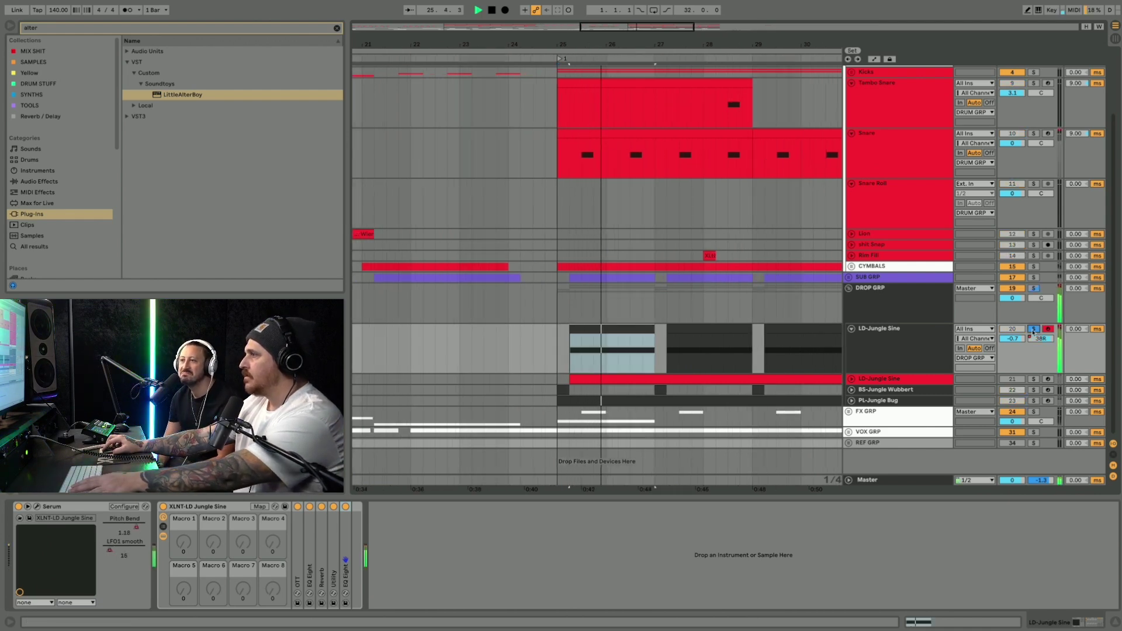
pyautogui.click(1033, 329)
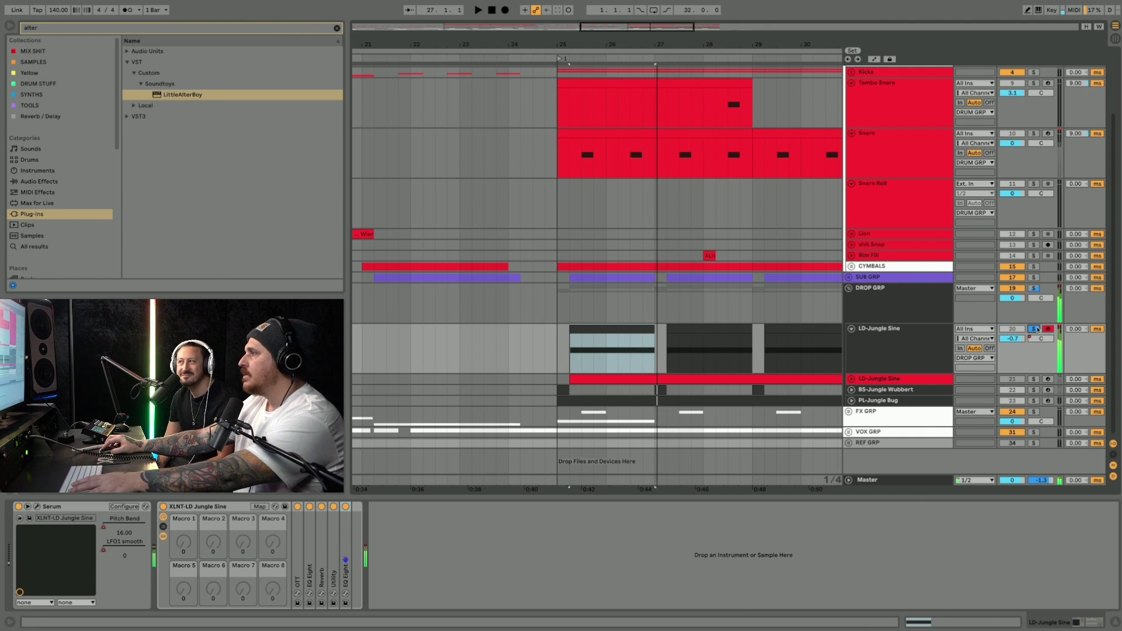
# Expand the red LD-Jungle Sine track, activate and solo it, and deactivate the LD-Jungle Sine track above it
pyautogui.click(853, 380)
pyautogui.click(890, 381)
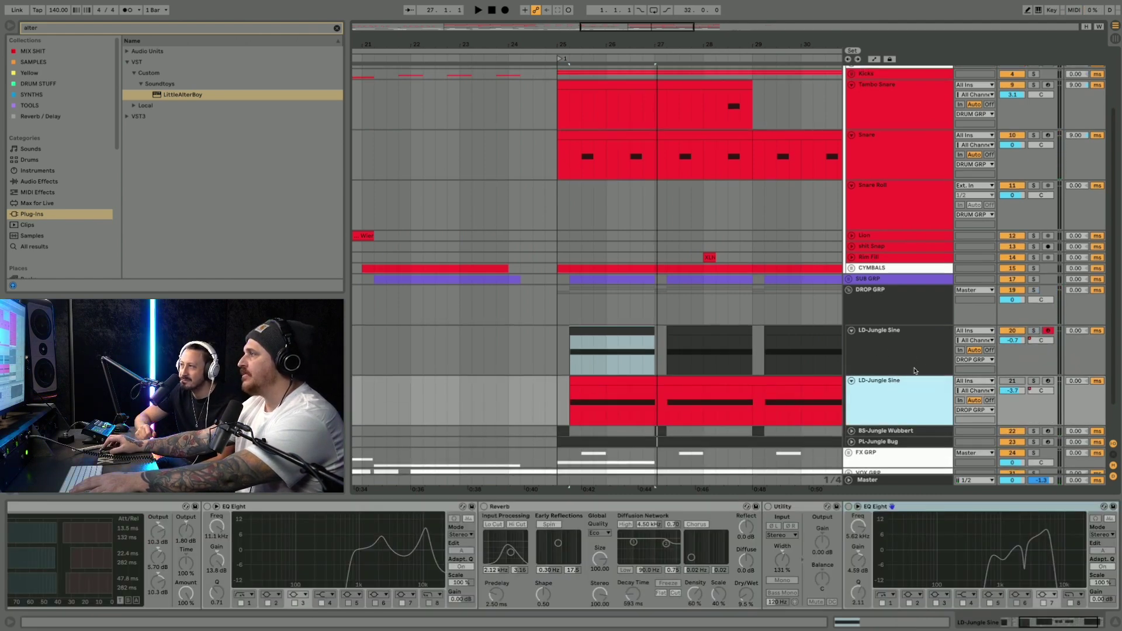
pyautogui.click(1018, 331)
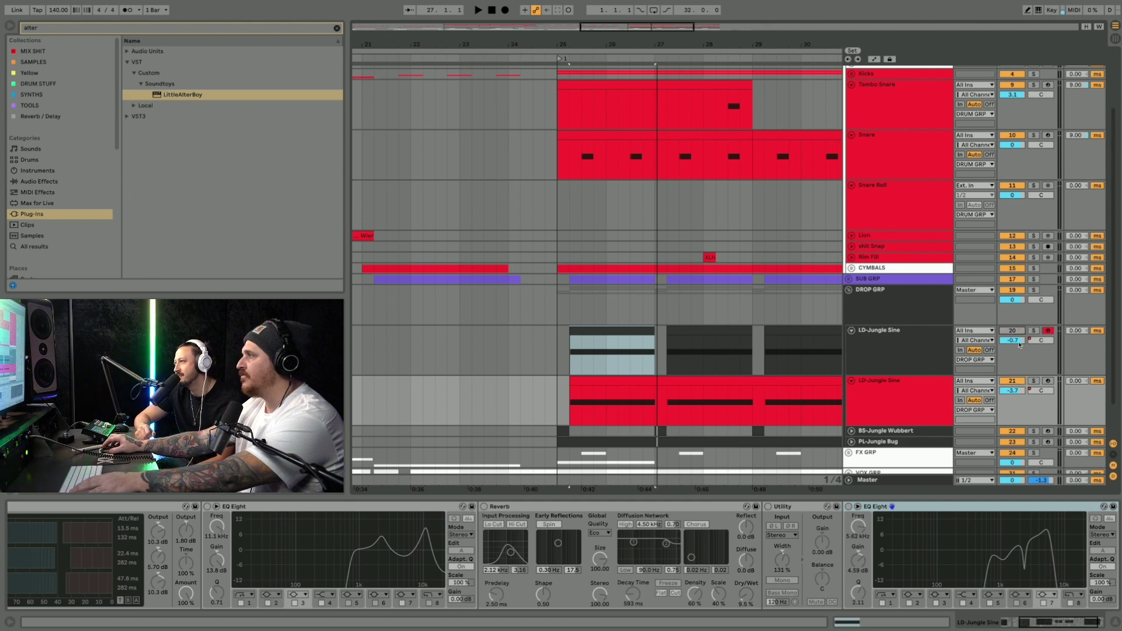
pyautogui.click(1033, 380)
# Collapse the OTT, EQ Eight, Reverb and Utility devices in the red LD-Jungle Sine track's effect rack
pyautogui.hscroll(-5, 355, 512)
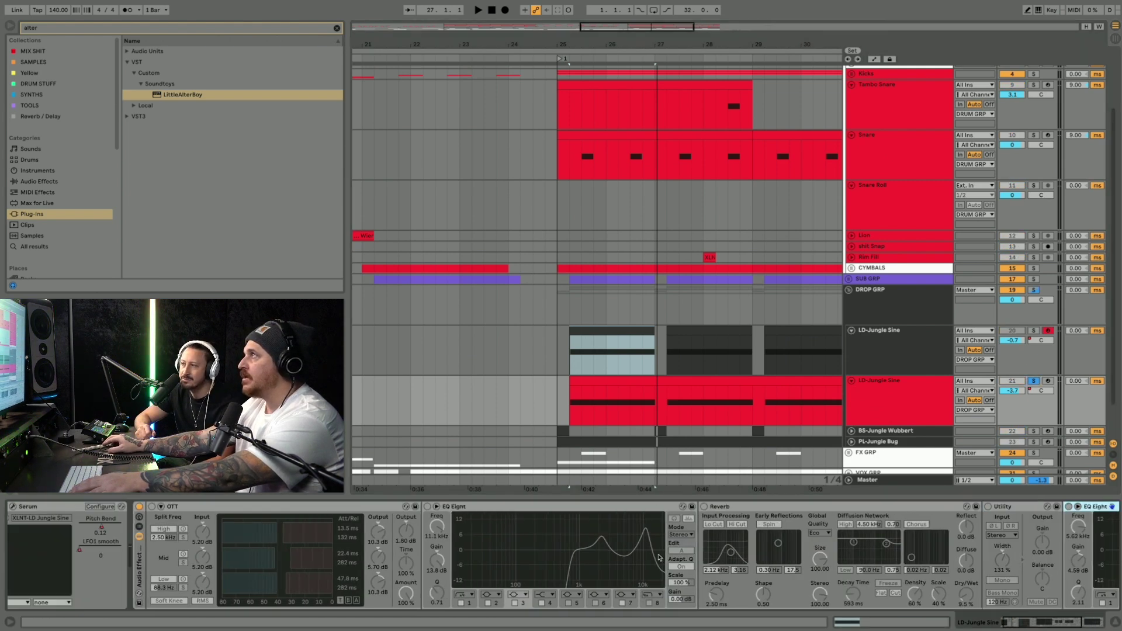
pyautogui.doubleClick(355, 508)
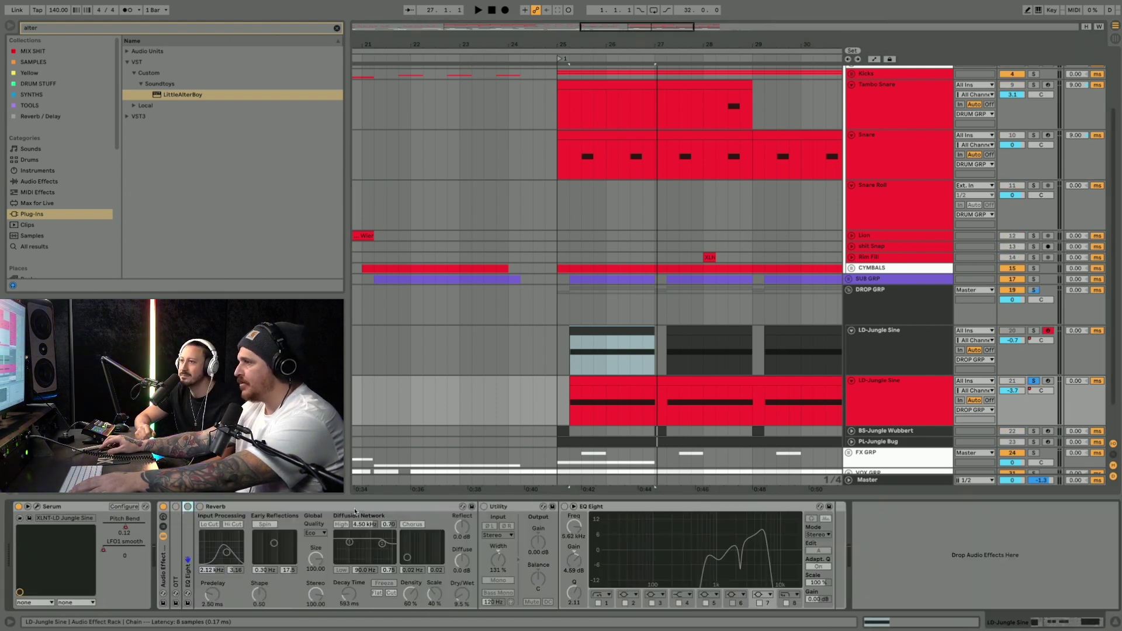
pyautogui.doubleClick(235, 506)
pyautogui.doubleClick(266, 506)
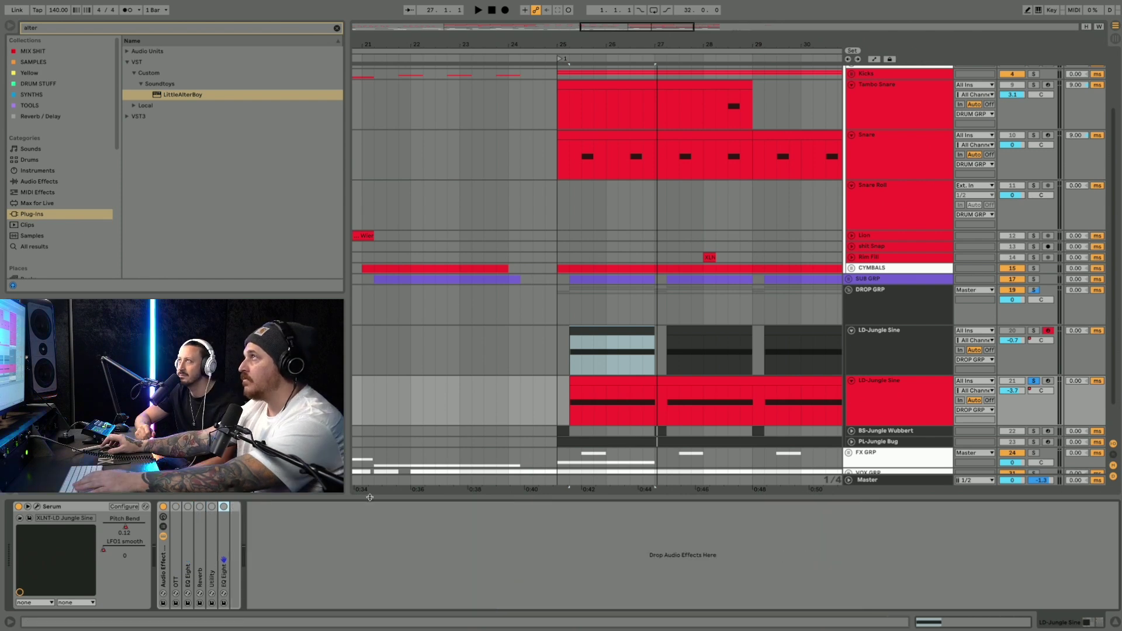
# Open the Serum editor of the red LD-Jungle Sine track over the arrangement and enlarge its window
pyautogui.click(36, 507)
pyautogui.moveTo(465, 32); pyautogui.dragTo(657, 84)
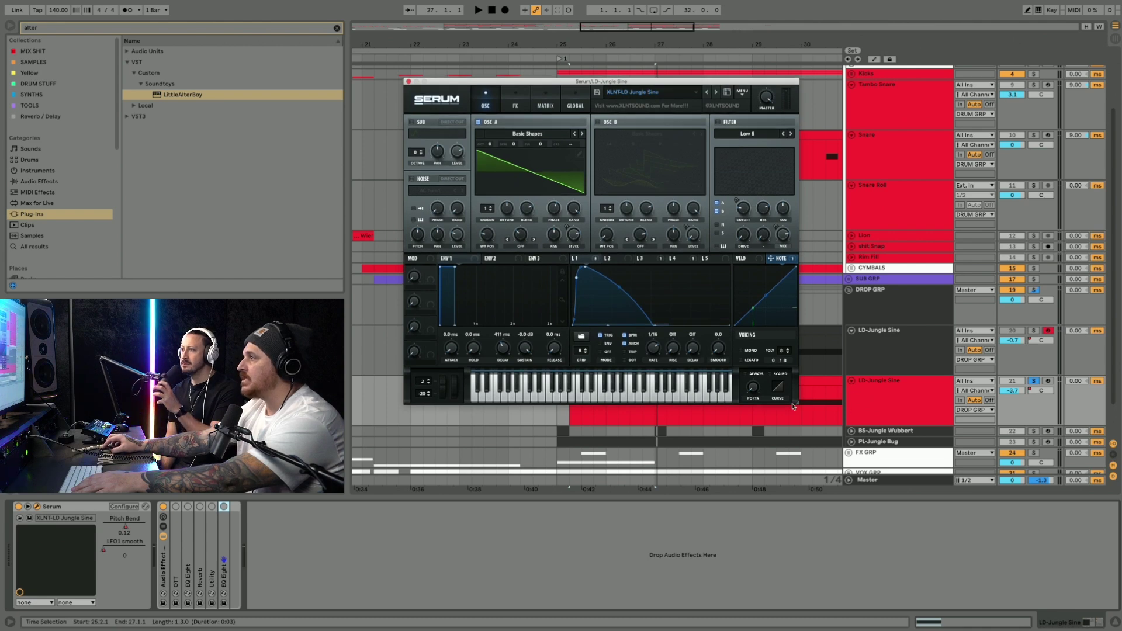
pyautogui.moveTo(797, 404); pyautogui.dragTo(853, 448)
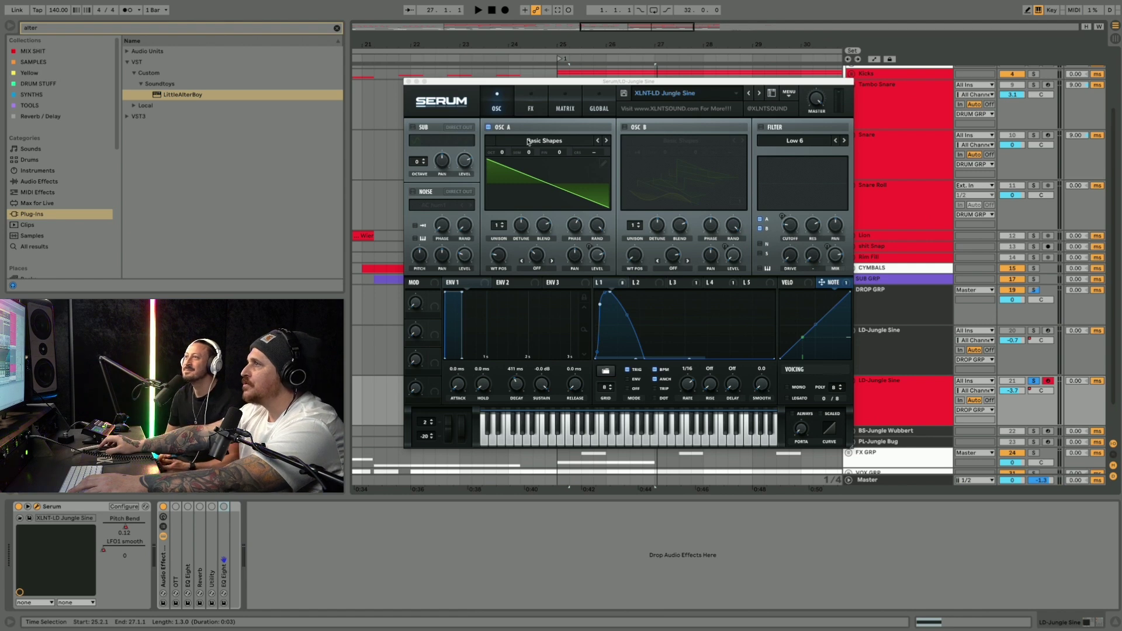
# Move Oscillator A's wavetable position to a sine wave, set its octave to +4 and audition the phrase
pyautogui.moveTo(498, 256); pyautogui.dragTo(502, 374)
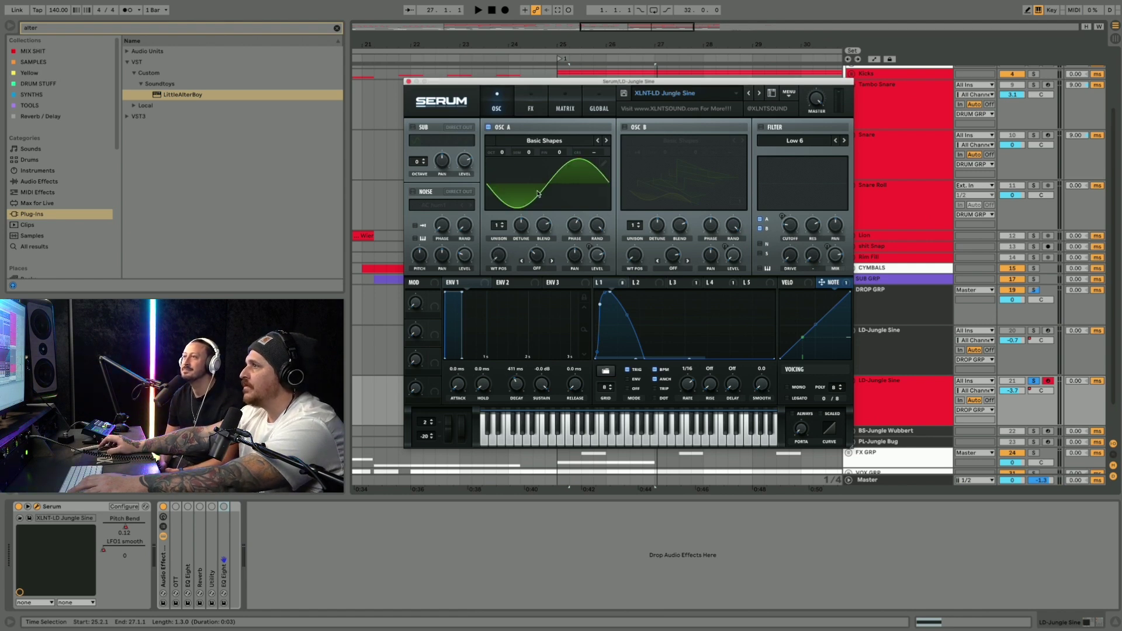
pyautogui.moveTo(502, 154)
pyautogui.moveTo(501, 155); pyautogui.dragTo(501, 141)
pyautogui.press('space')
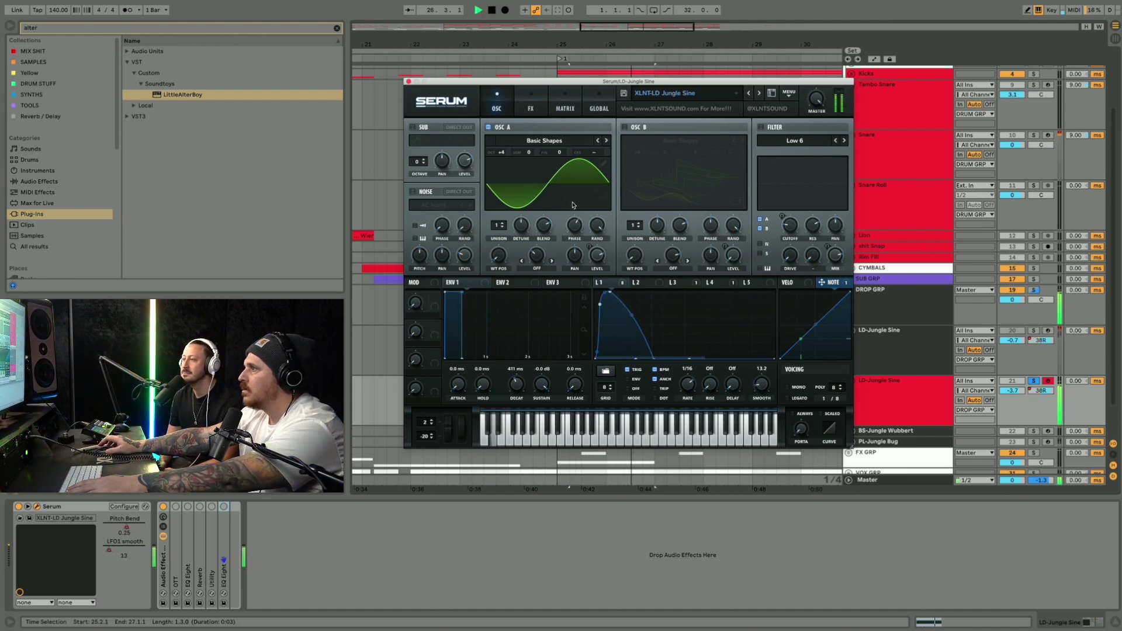
pyautogui.press('space')
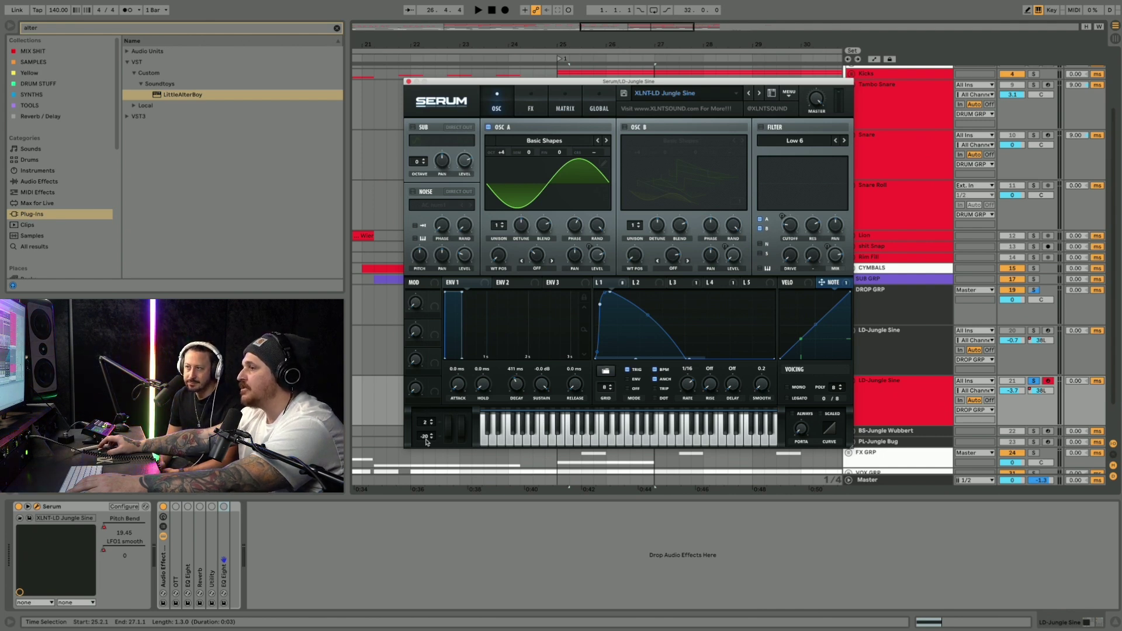
pyautogui.moveTo(468, 81); pyautogui.dragTo(459, 70)
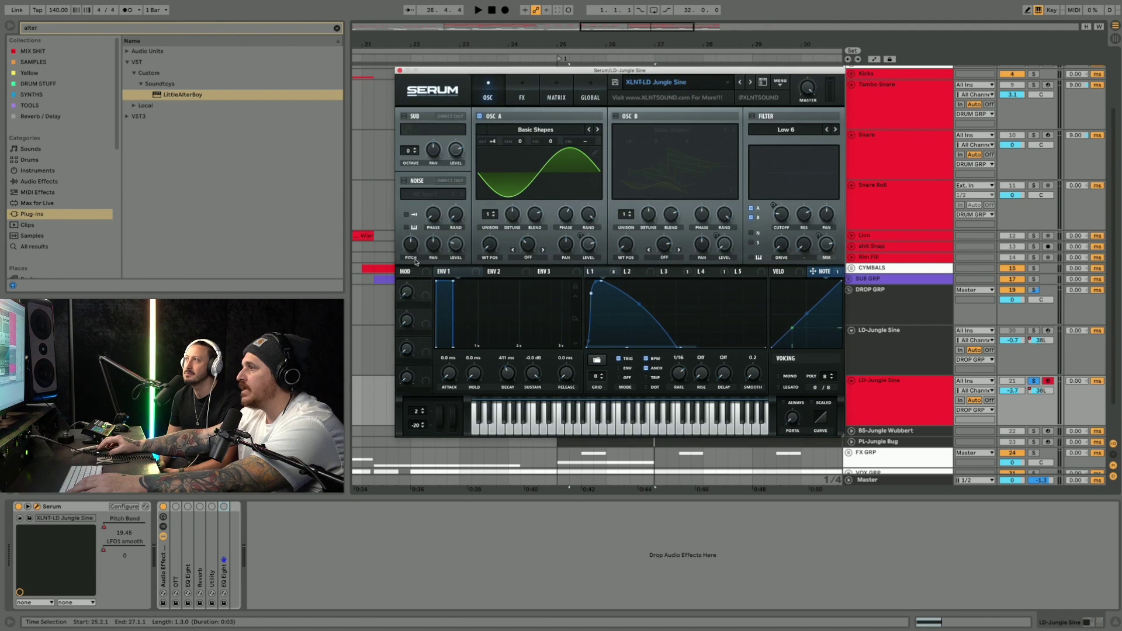
pyautogui.press('space')
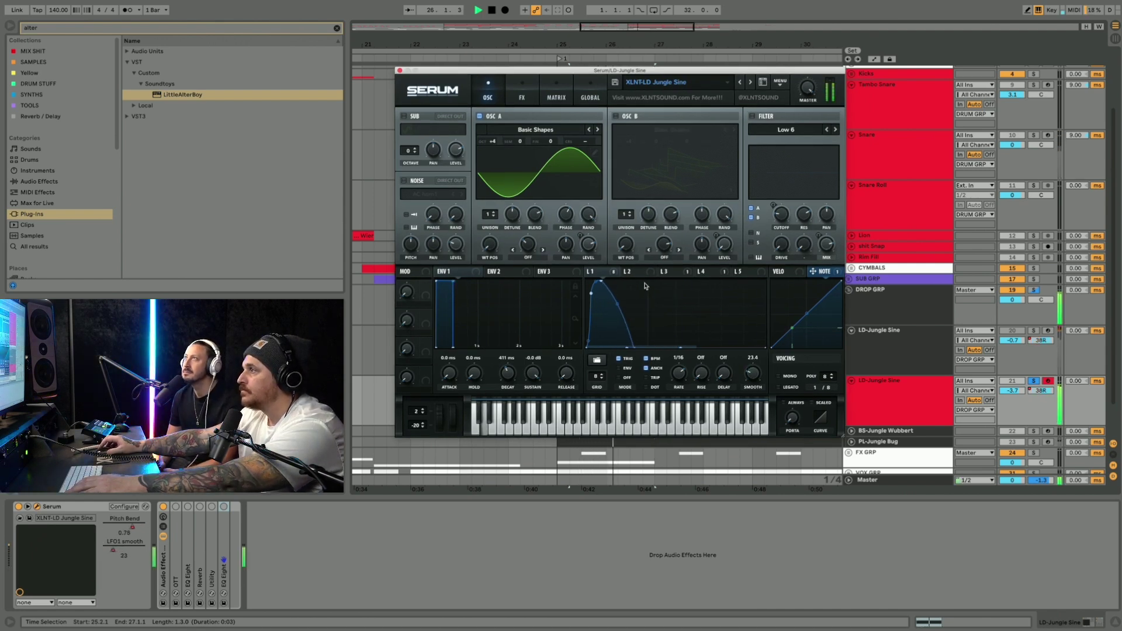
pyautogui.press('space')
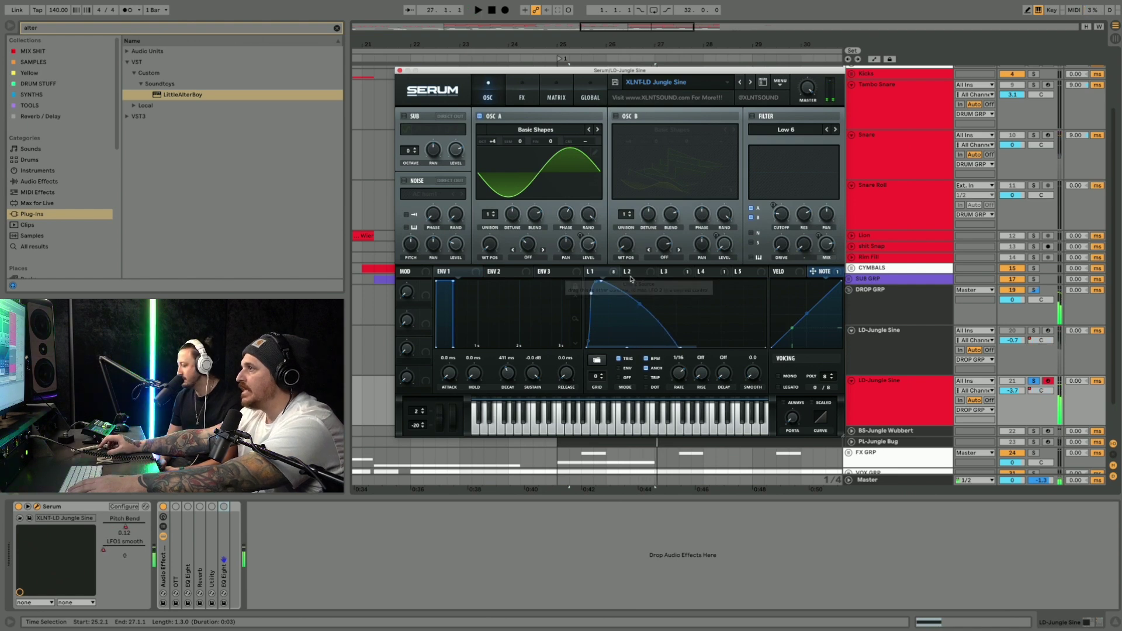
# Set Oscillator A's warp mode to Sync (No Window) and audition the phrase
pyautogui.click(533, 259)
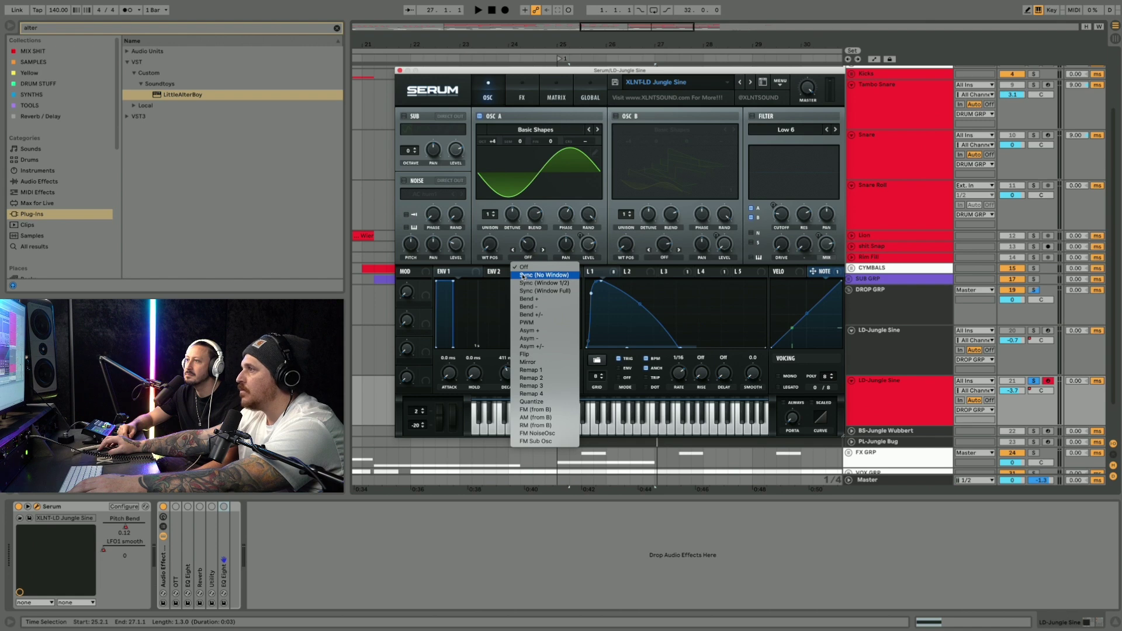
pyautogui.click(529, 275)
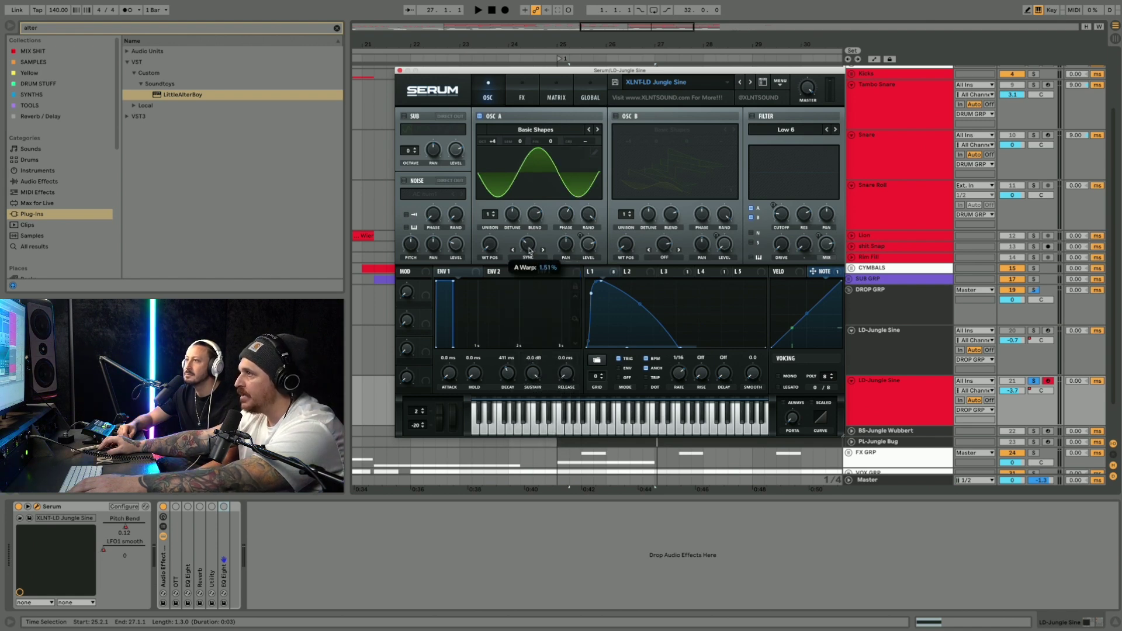
pyautogui.press('space')
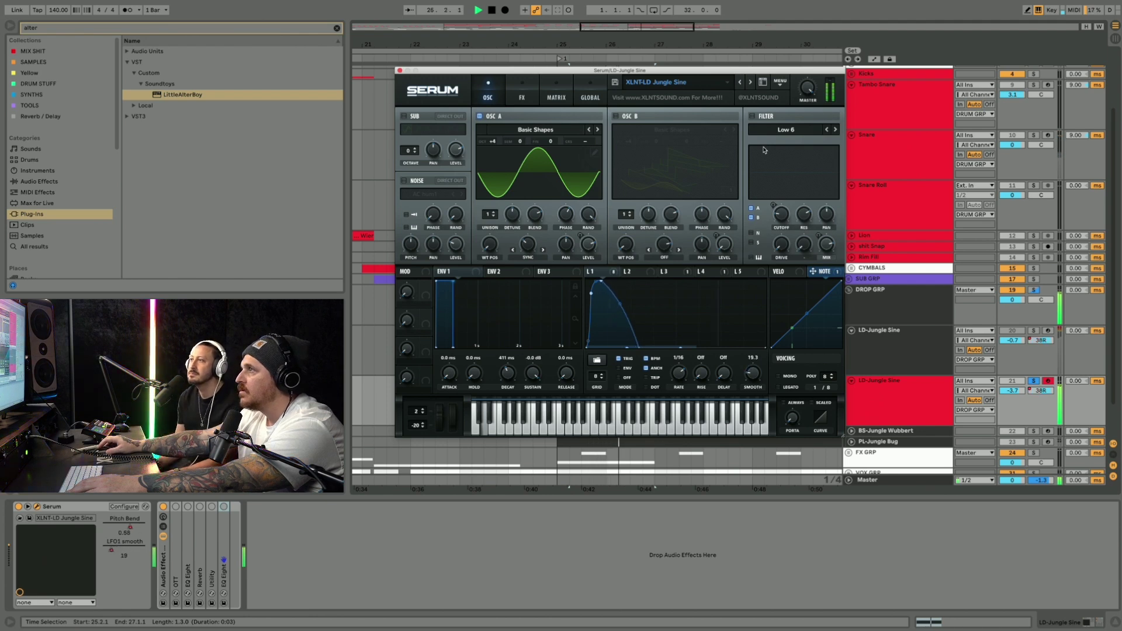
pyautogui.press('space')
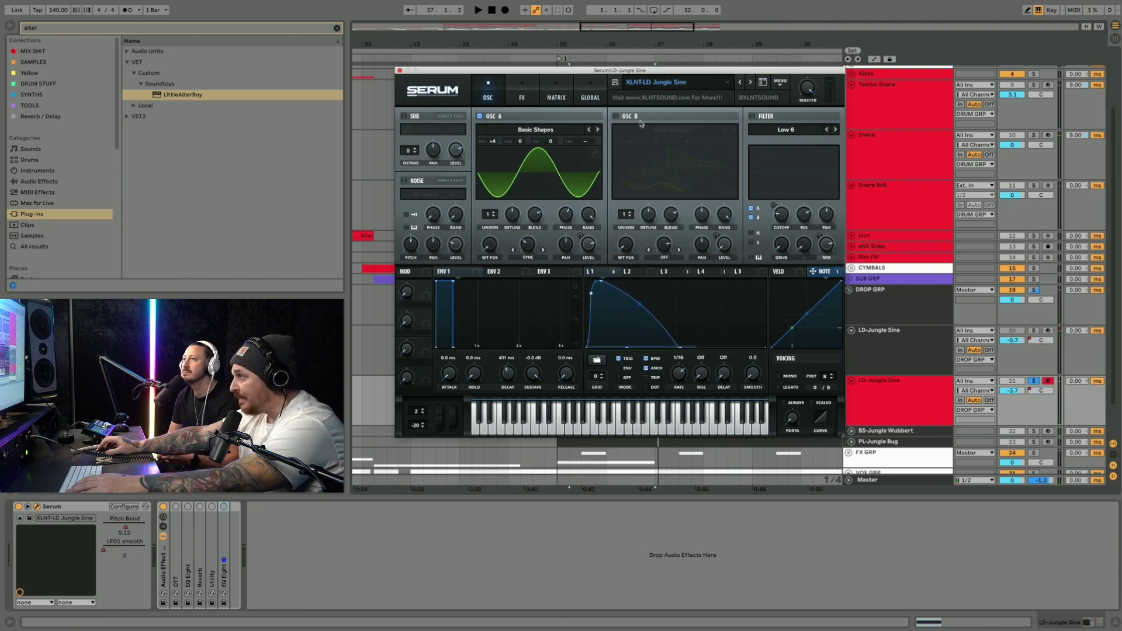
# Enable Oscillator B, set its warp mode to Sync (No Window) with a raised warp amount, and audition both oscillators
pyautogui.click(616, 117)
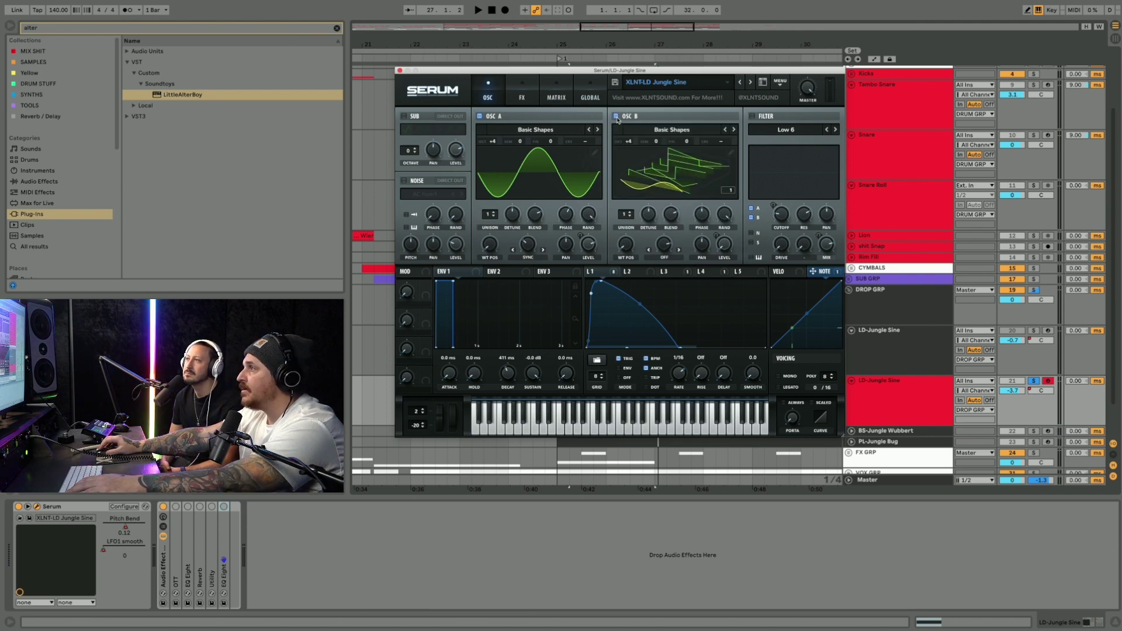
pyautogui.click(662, 259)
pyautogui.click(667, 276)
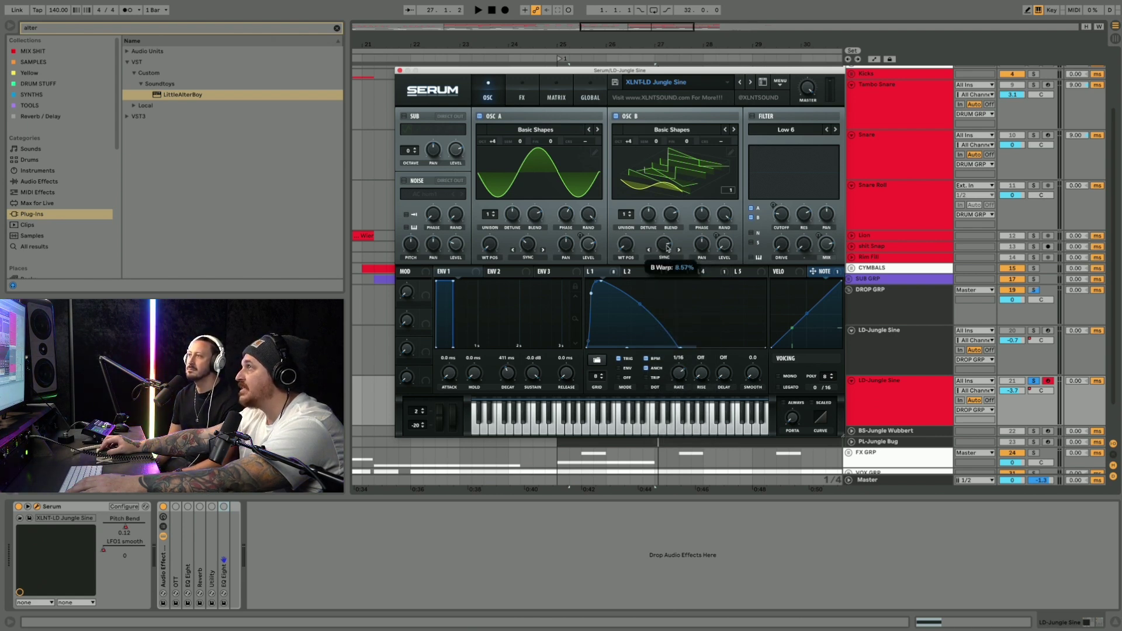
pyautogui.press('space')
pyautogui.press('space')
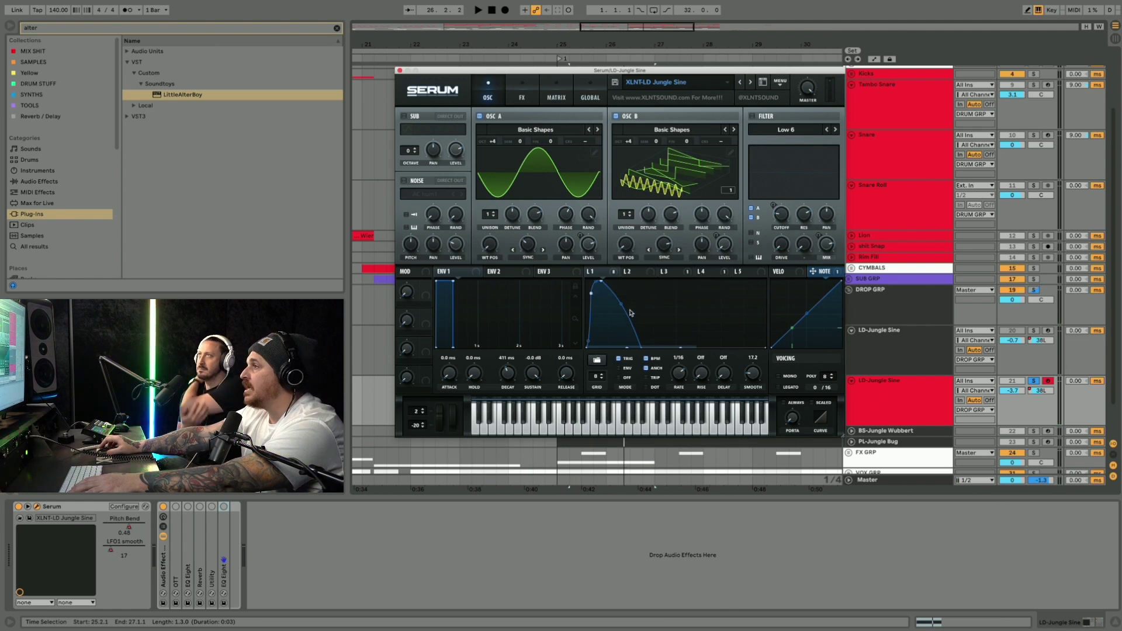
pyautogui.press('space')
pyautogui.moveTo(629, 348); pyautogui.dragTo(609, 348)
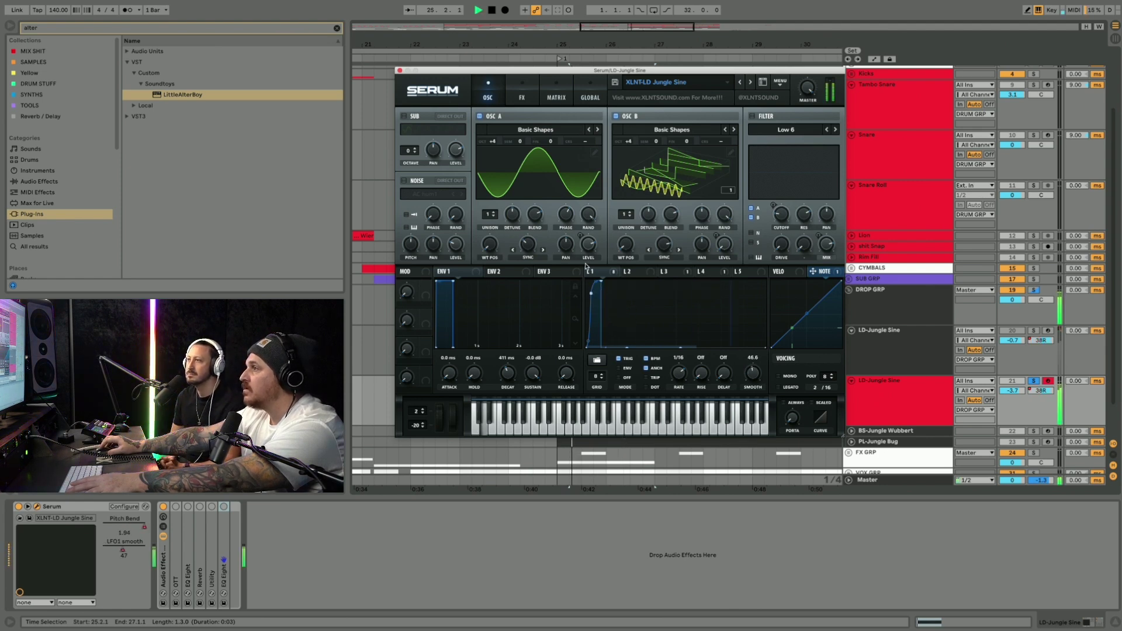
# Open LFO 3 in Serum and set a loopback point at the start of its curve
pyautogui.click(370, 188)
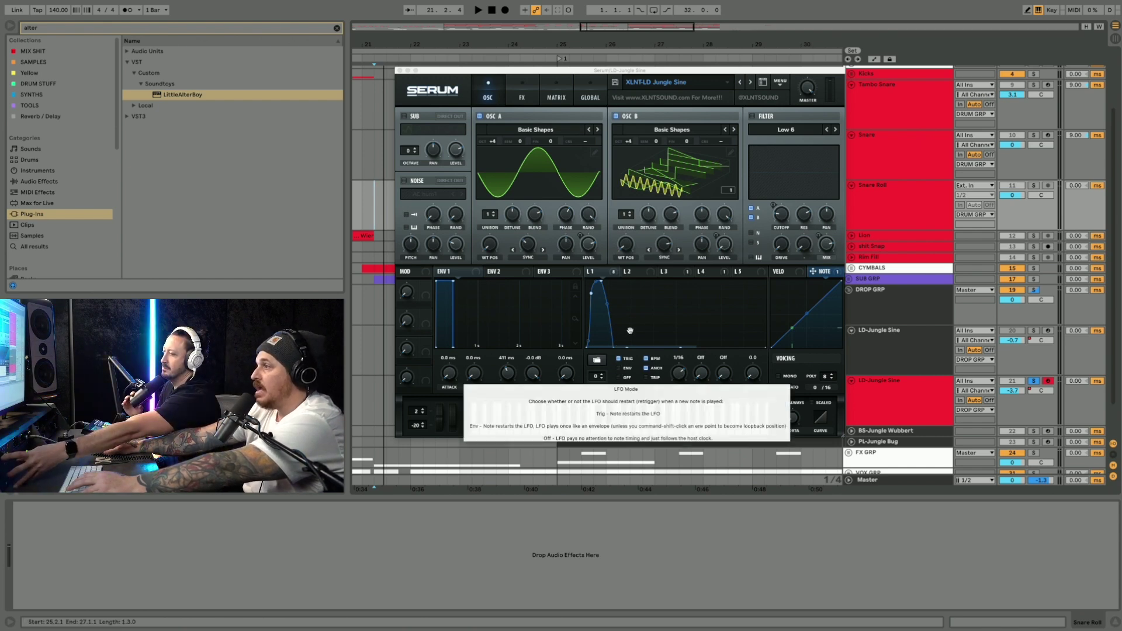
pyautogui.click(665, 273)
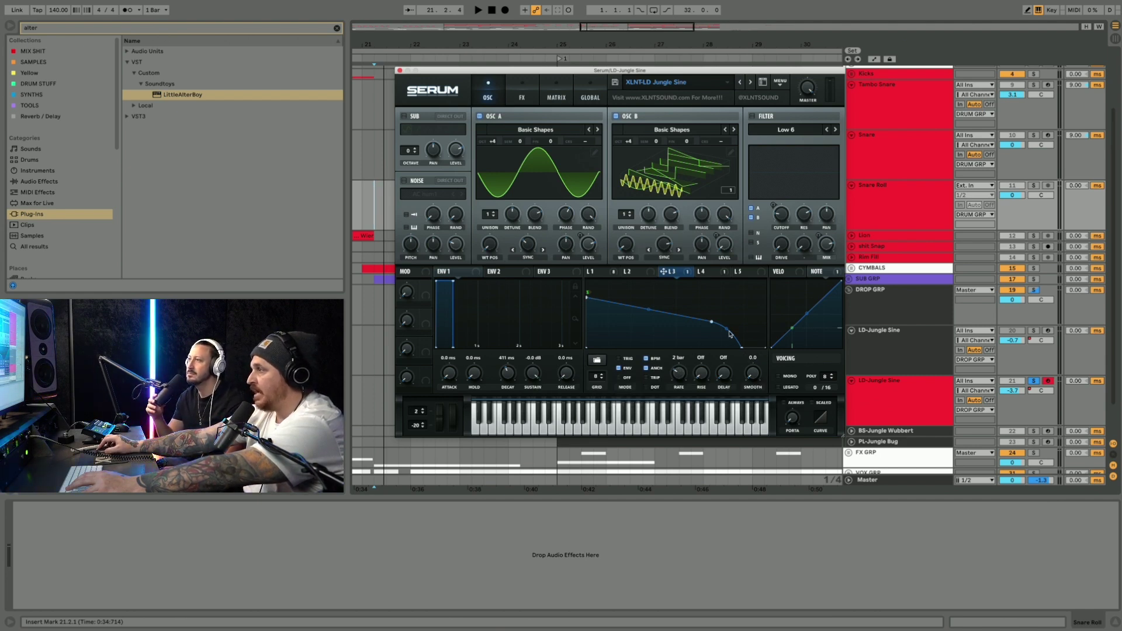
pyautogui.rightClick(586, 295)
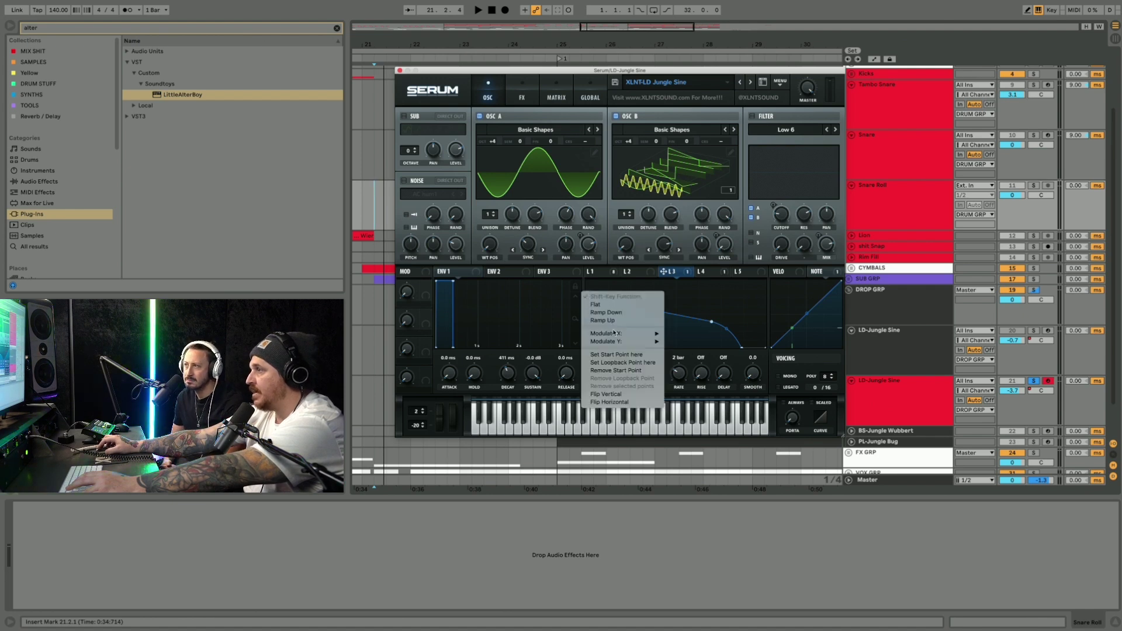
pyautogui.click(616, 363)
# Examine the shapes of LFO 4 and LFO 1 and the modulation of Oscillator A's level, and audition the phrase
pyautogui.click(704, 271)
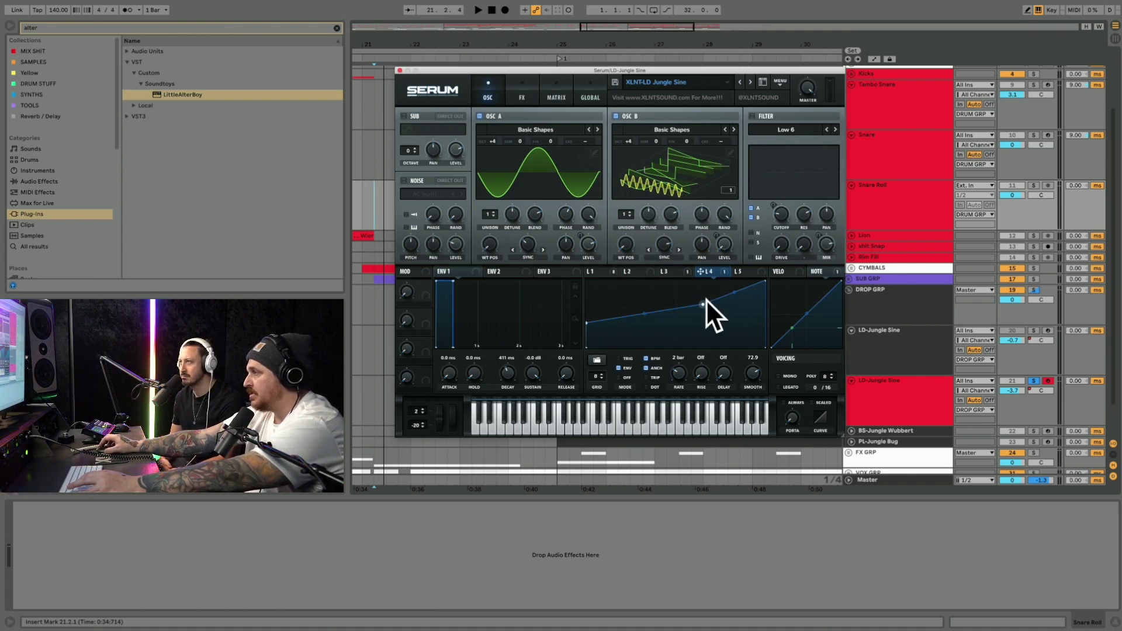
pyautogui.click(602, 272)
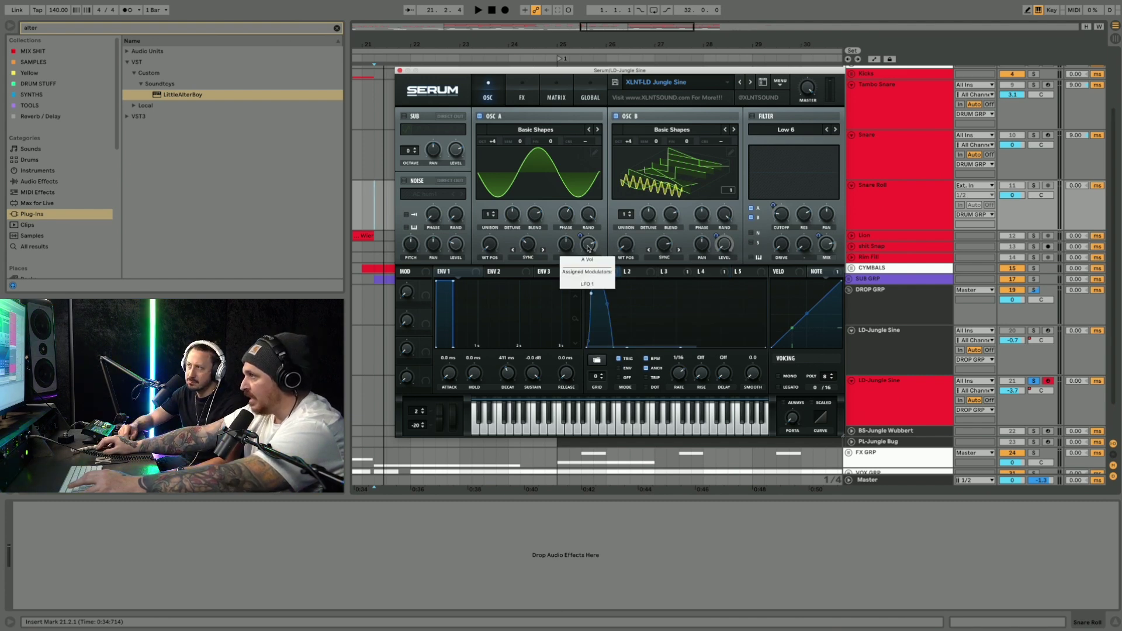
pyautogui.rightClick(583, 248)
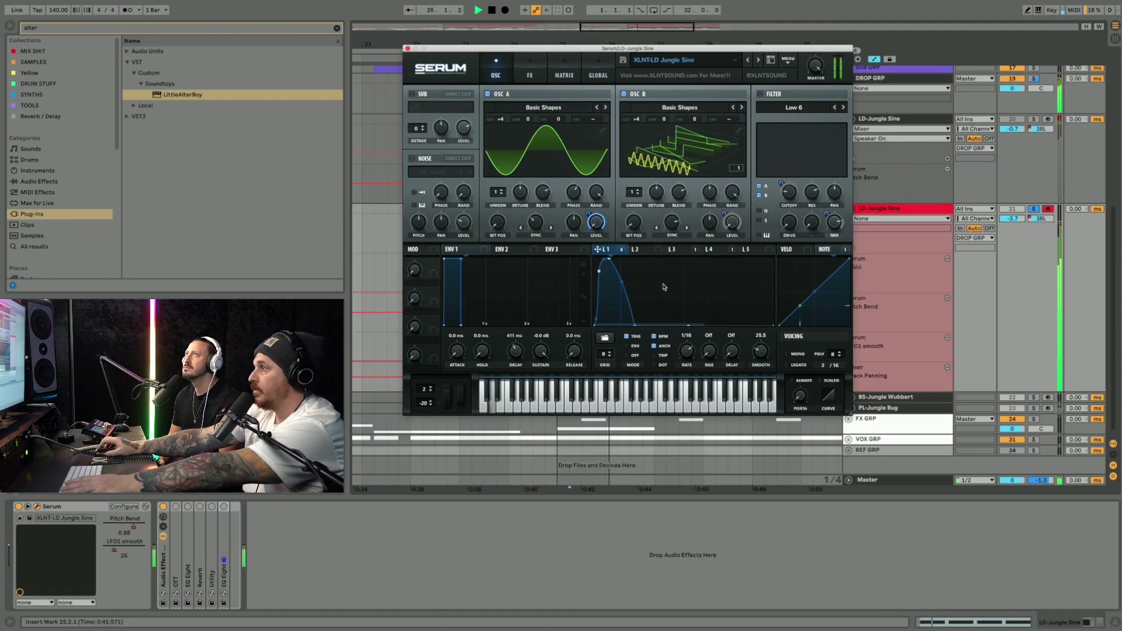
pyautogui.press('space')
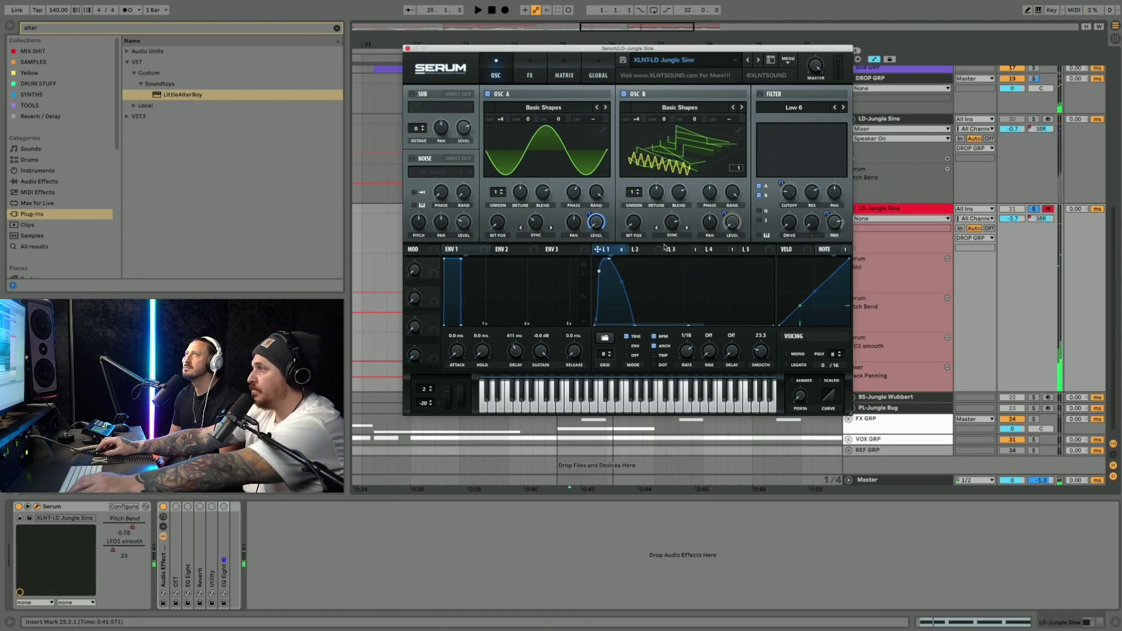
# Reactivate the bypassed LFO 1 modulation of Oscillator B's level and audition the phrase
pyautogui.rightClick(733, 227)
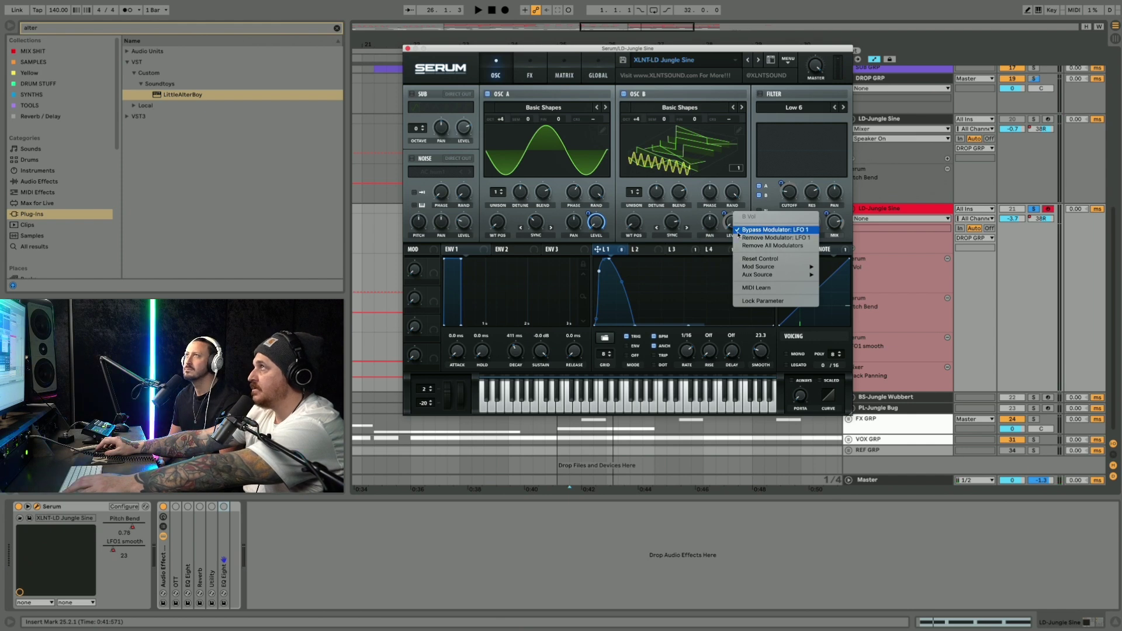
pyautogui.click(737, 232)
pyautogui.press('space')
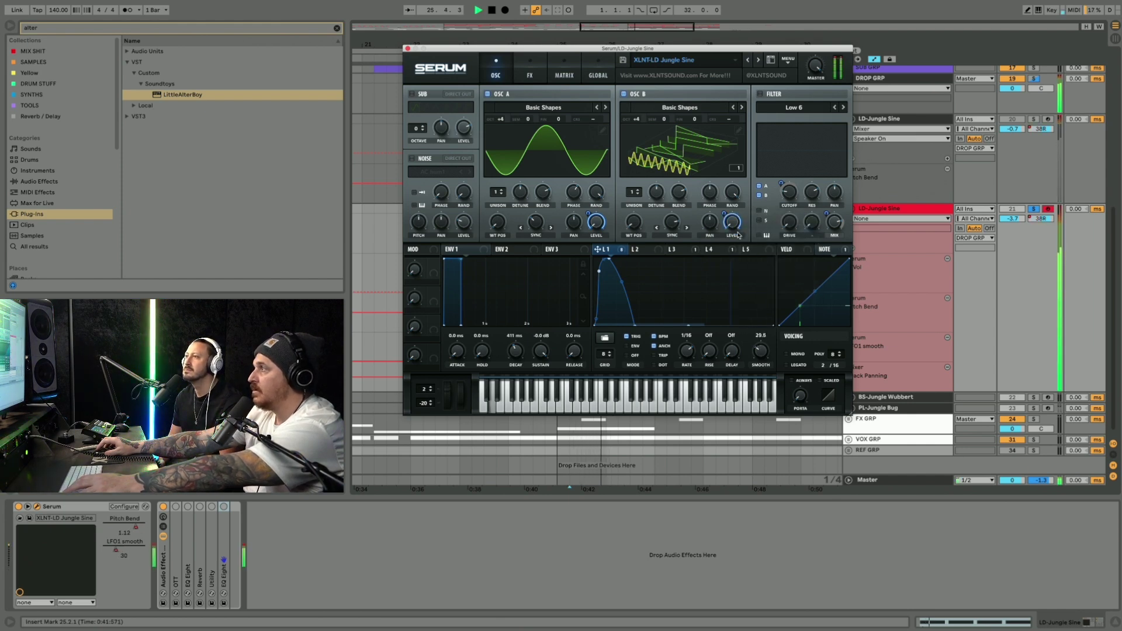
pyautogui.press('space')
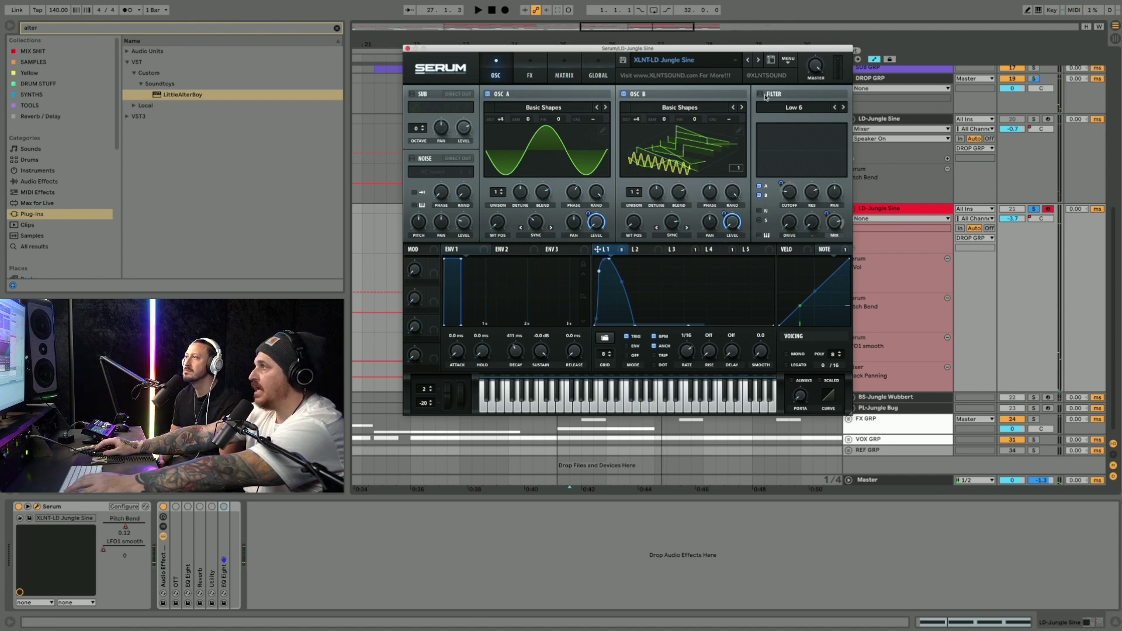
# Enable the Low 6 filter and reactivate the bypassed LFO 1 modulation of its cutoff and mix
pyautogui.click(761, 94)
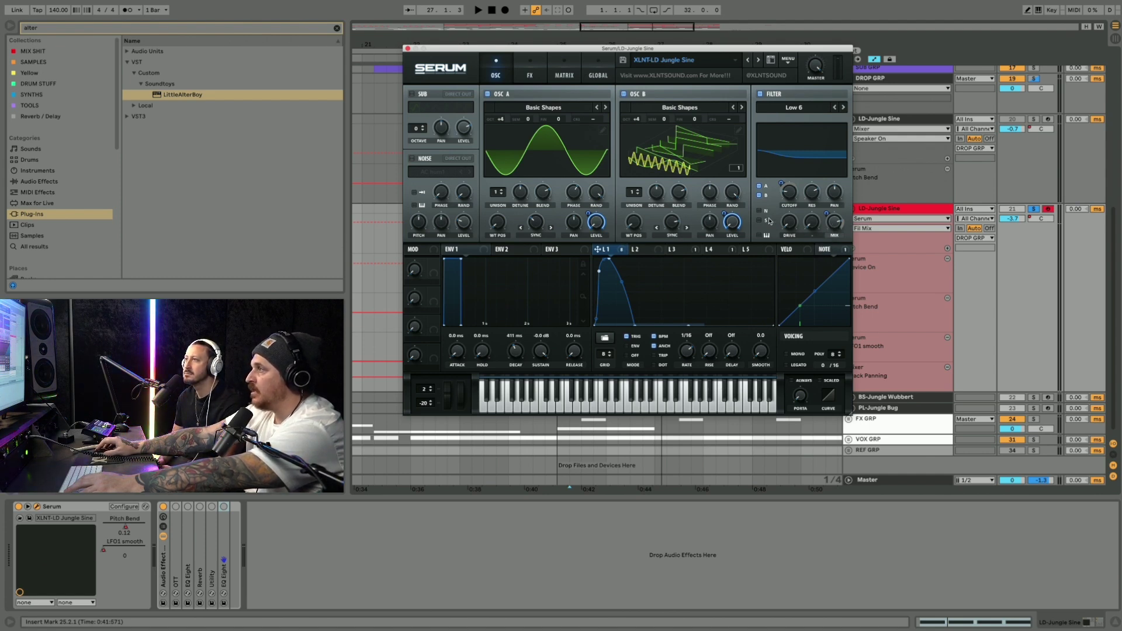
pyautogui.rightClick(784, 199)
pyautogui.click(780, 181)
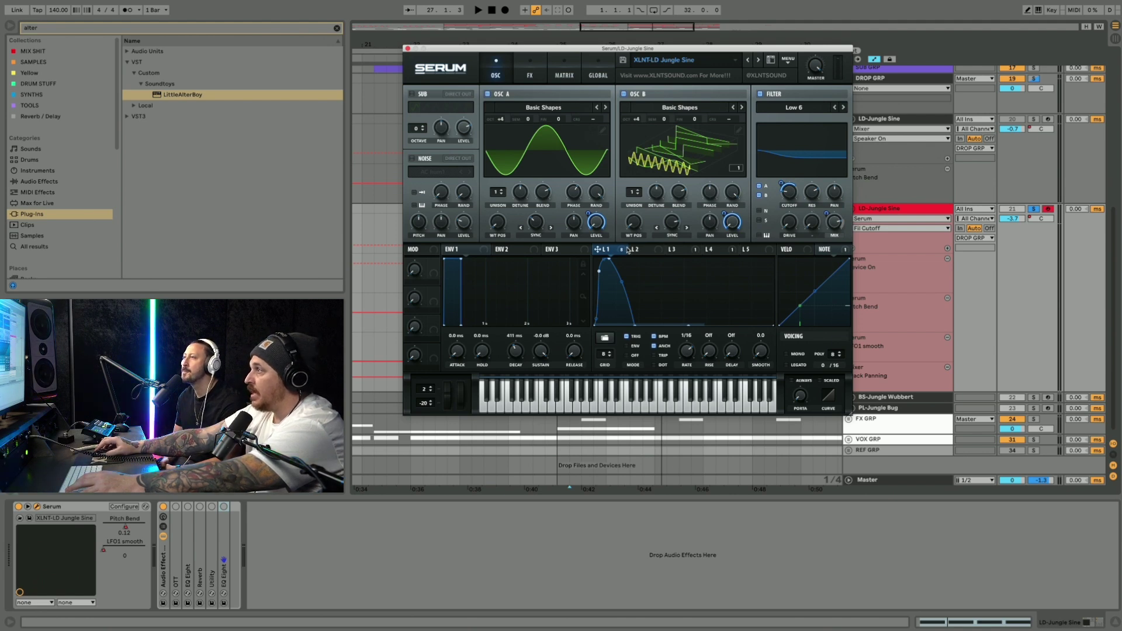
pyautogui.rightClick(844, 222)
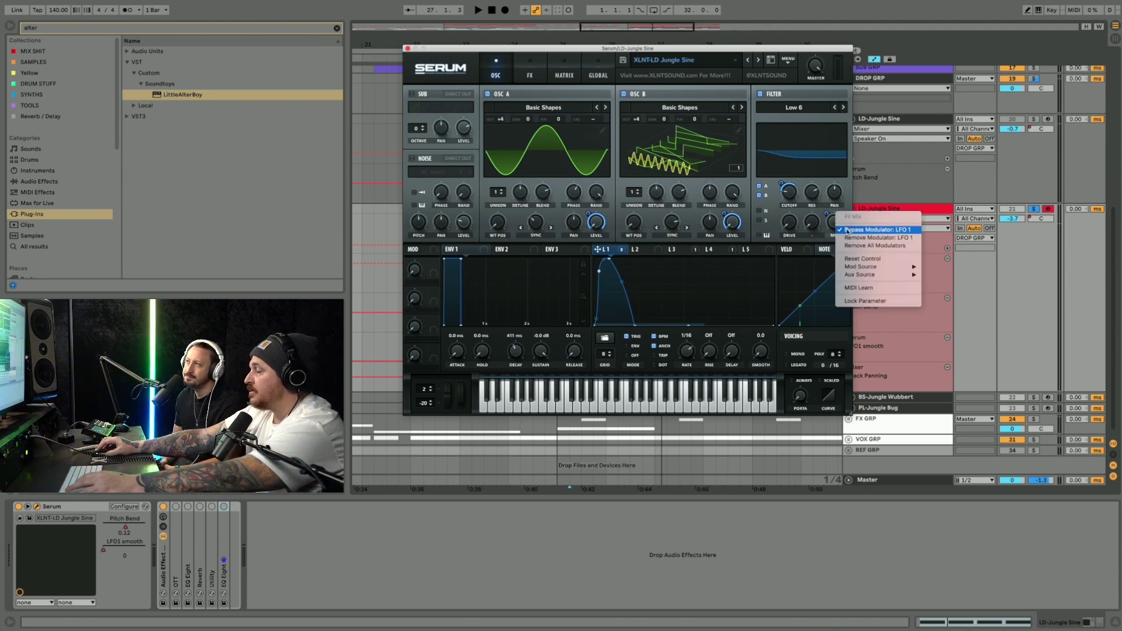
pyautogui.click(847, 230)
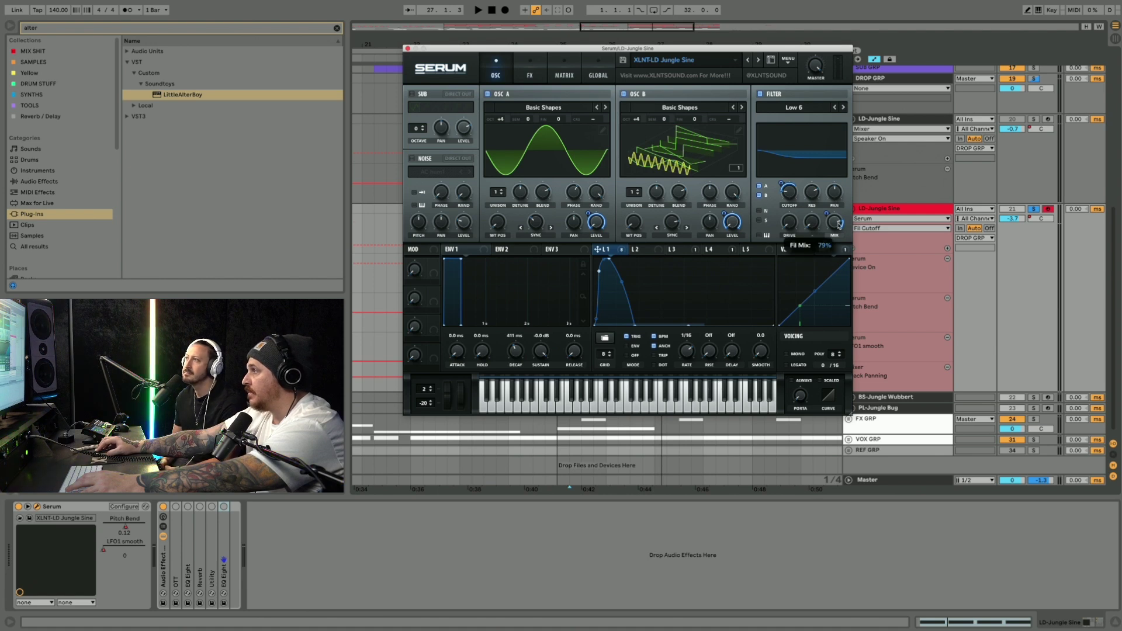
# Check the LFO 1 amount on the filter mix and audition the phrase twice with the filter on
pyautogui.moveTo(829, 212)
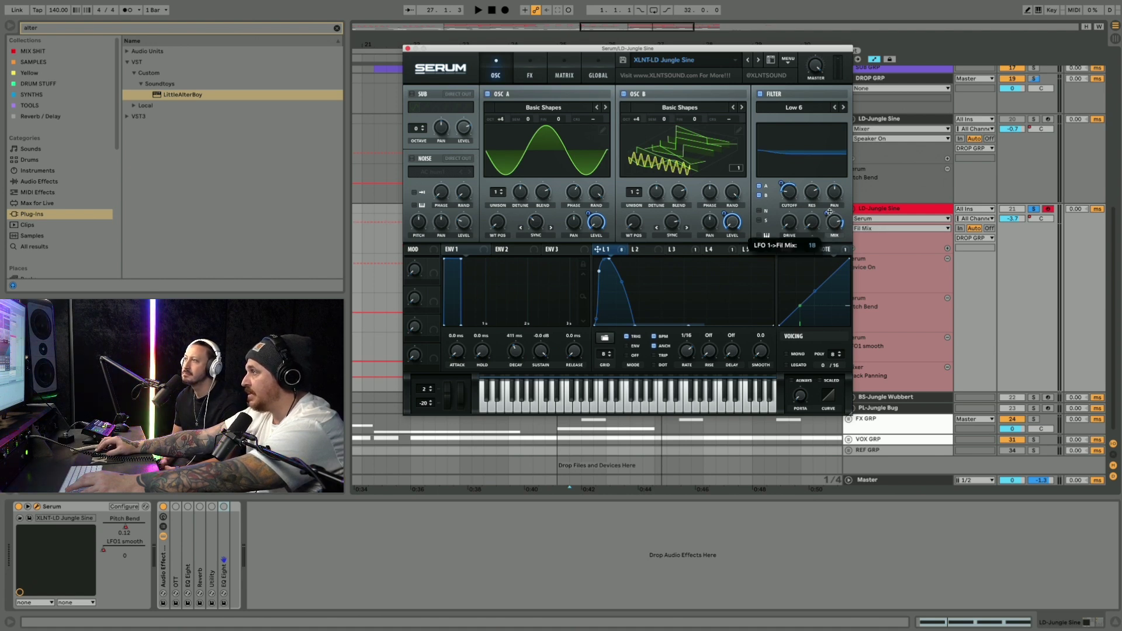
pyautogui.press('space')
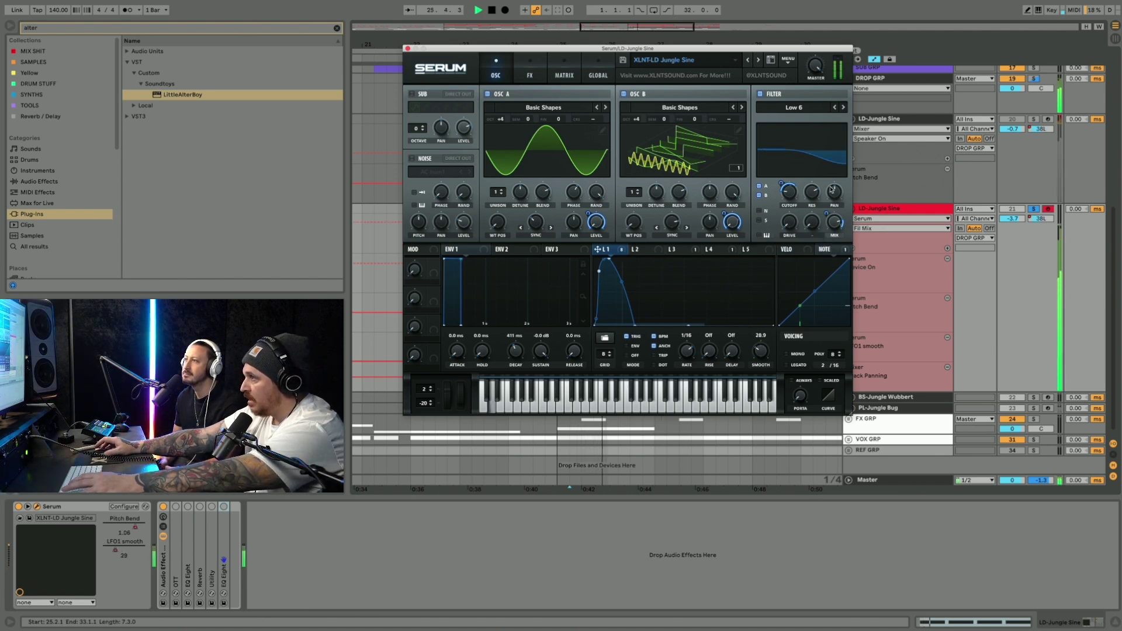
pyautogui.press('space')
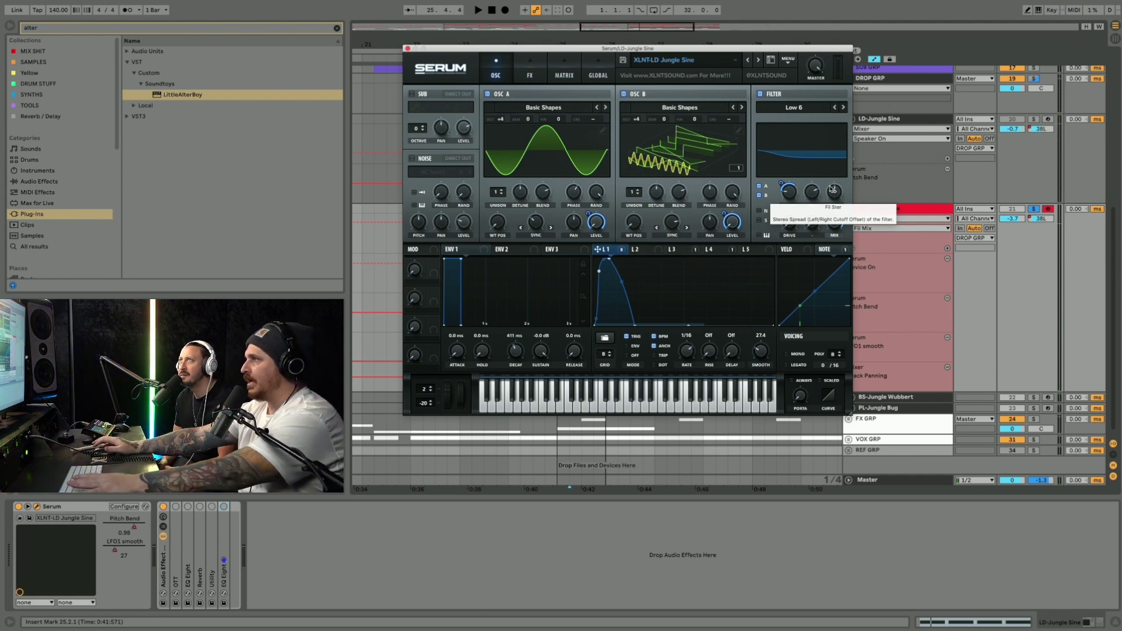
pyautogui.press('space')
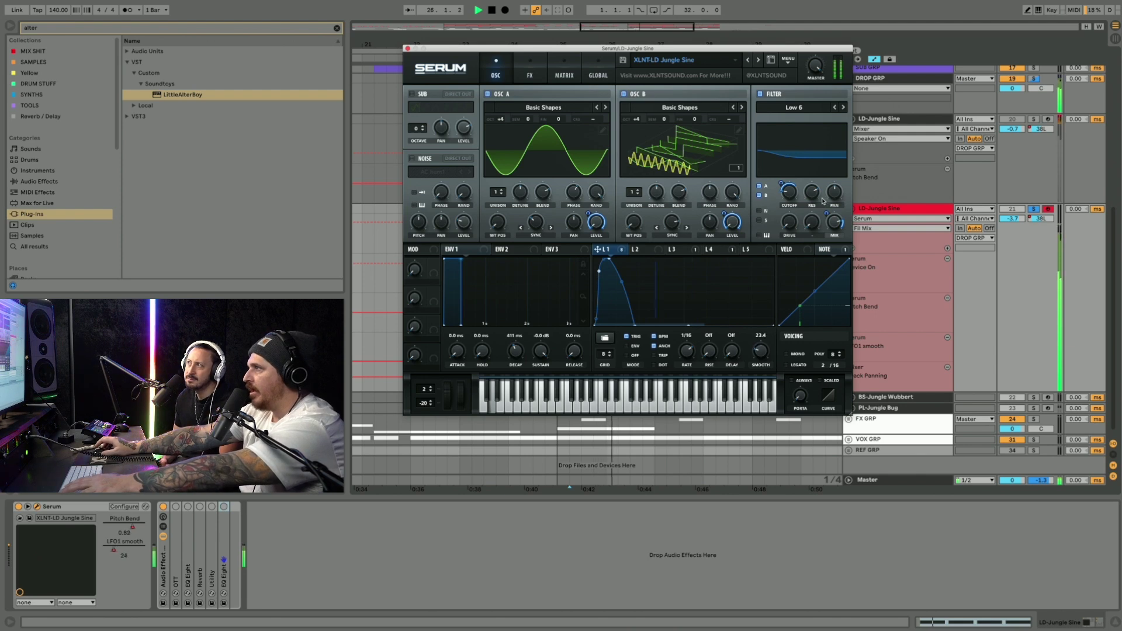
pyautogui.press('space')
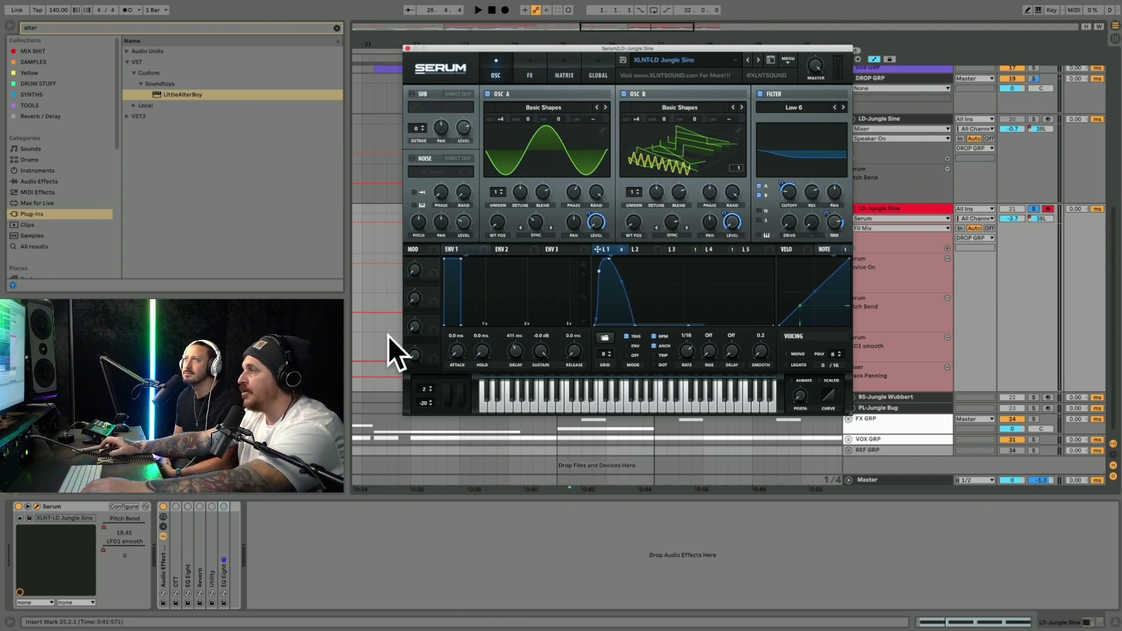
# Examine LFO 4's curve and the X and Y modulation options of the end point on LFO 1's curve
pyautogui.click(709, 249)
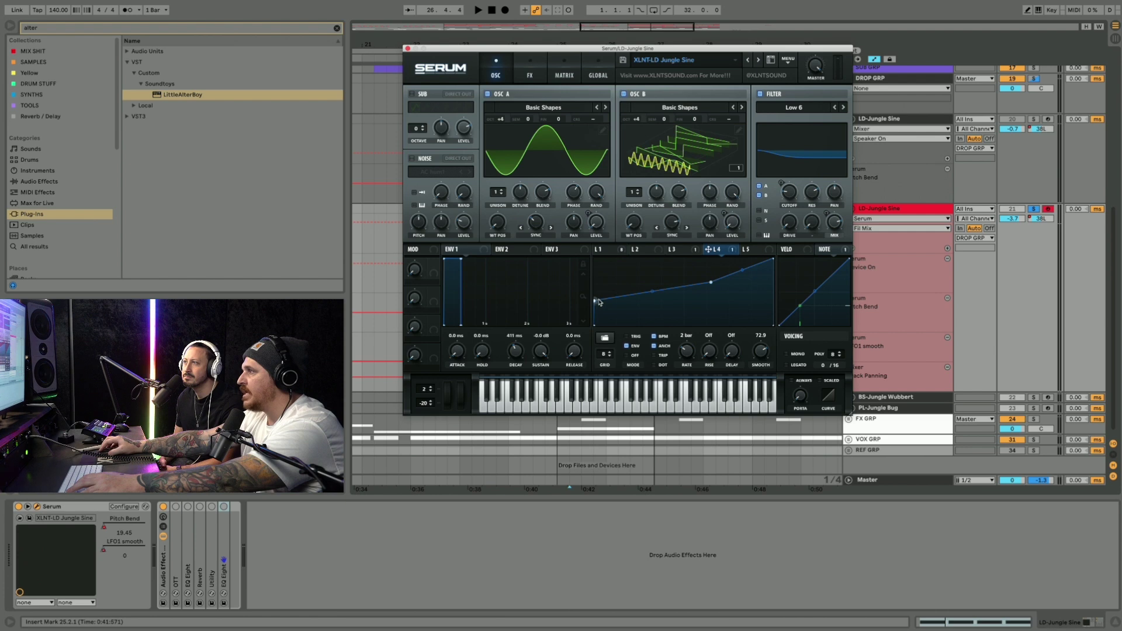
pyautogui.rightClick(709, 251)
pyautogui.click(602, 250)
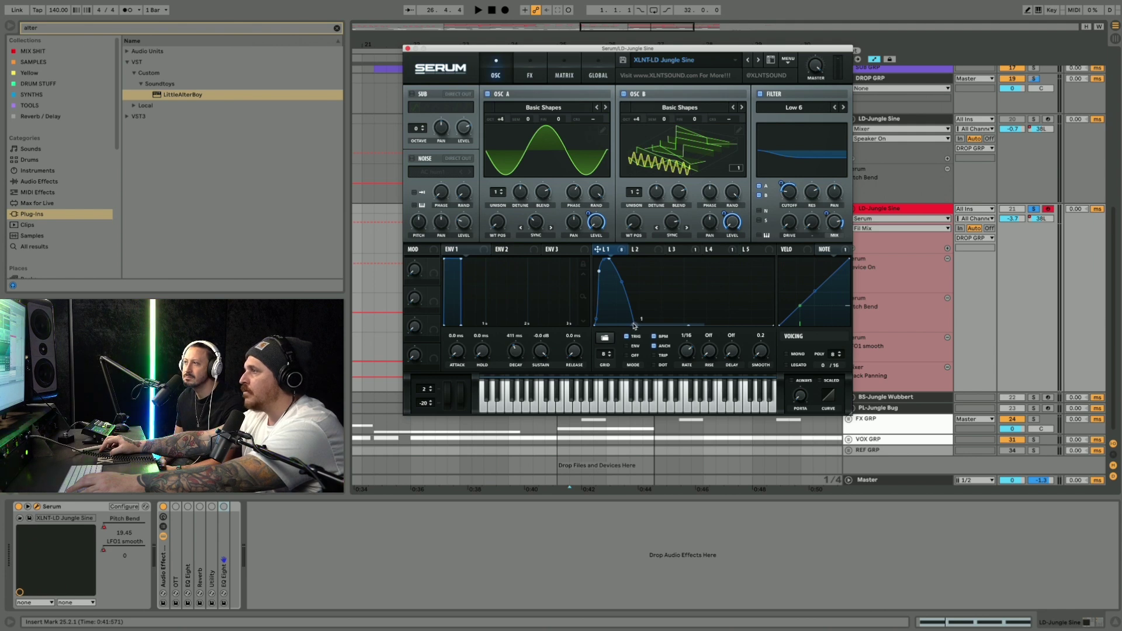
pyautogui.rightClick(631, 321)
pyautogui.moveTo(650, 368)
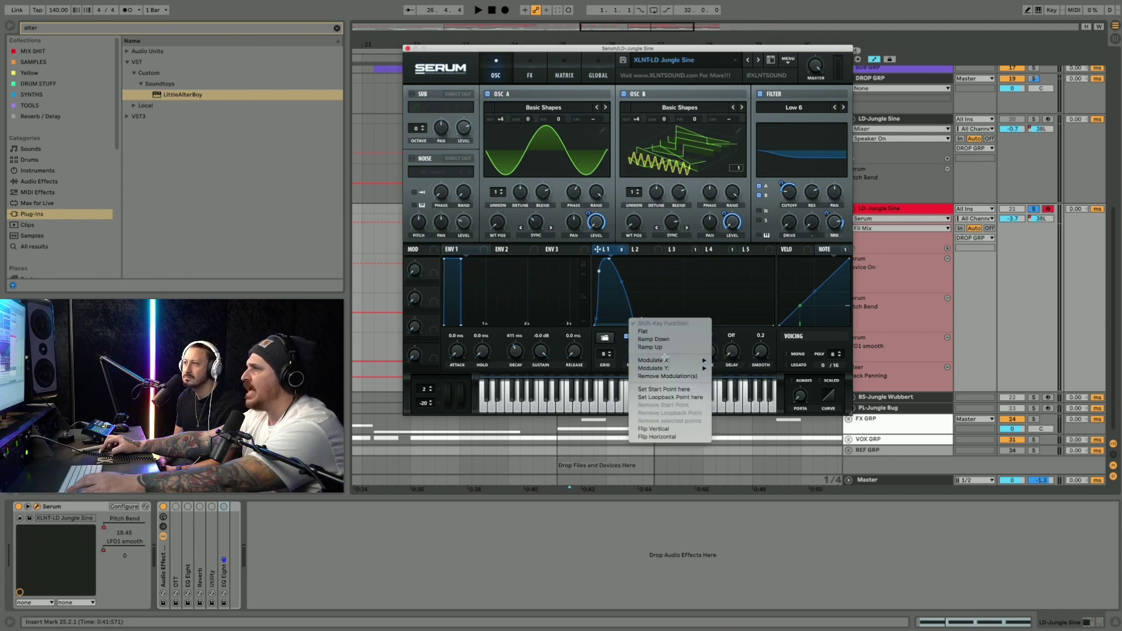
pyautogui.click(701, 308)
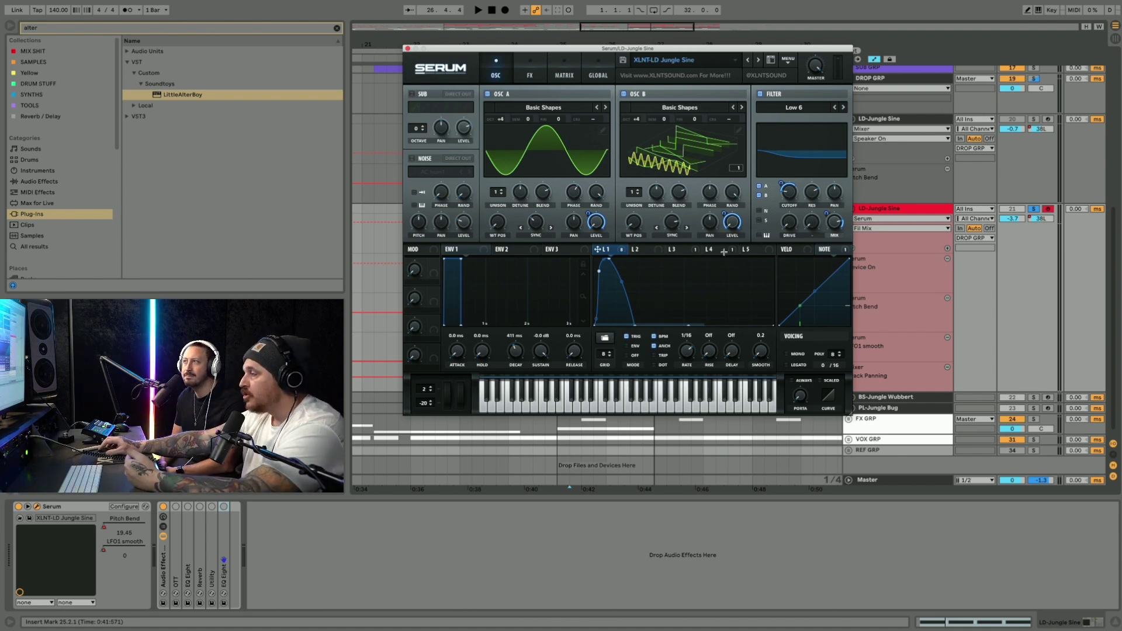
pyautogui.moveTo(713, 251); pyautogui.dragTo(686, 350)
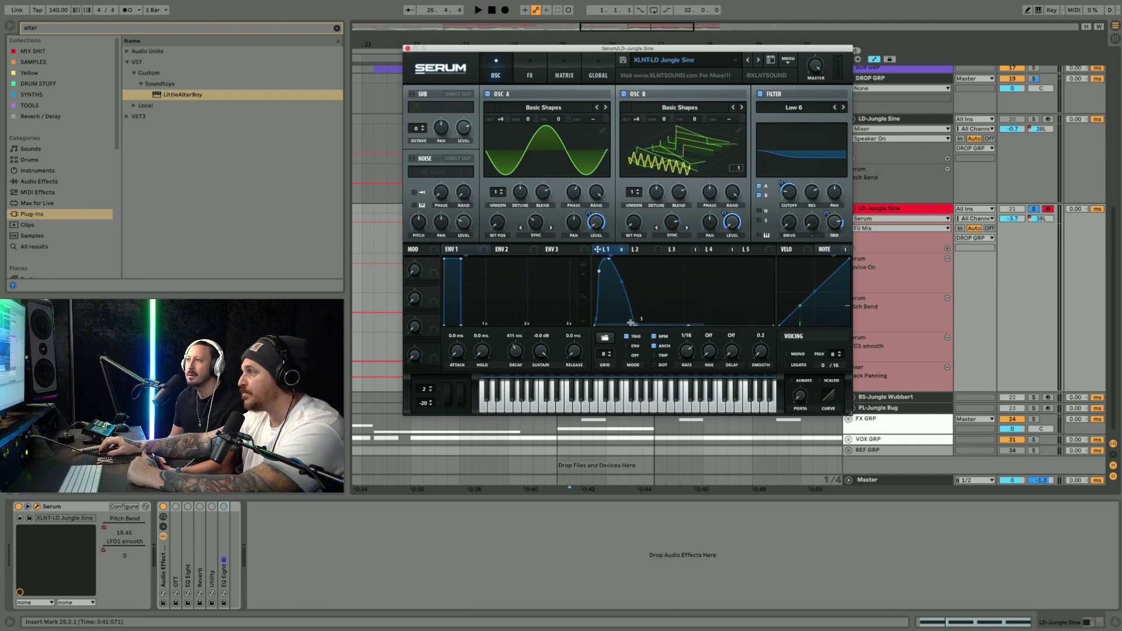
# Inspect the modulation matrix for the LFO 1 routings and the LFO 4 routing to LFO Bus 1
pyautogui.click(564, 75)
pyautogui.scroll(-5, 430, 140)
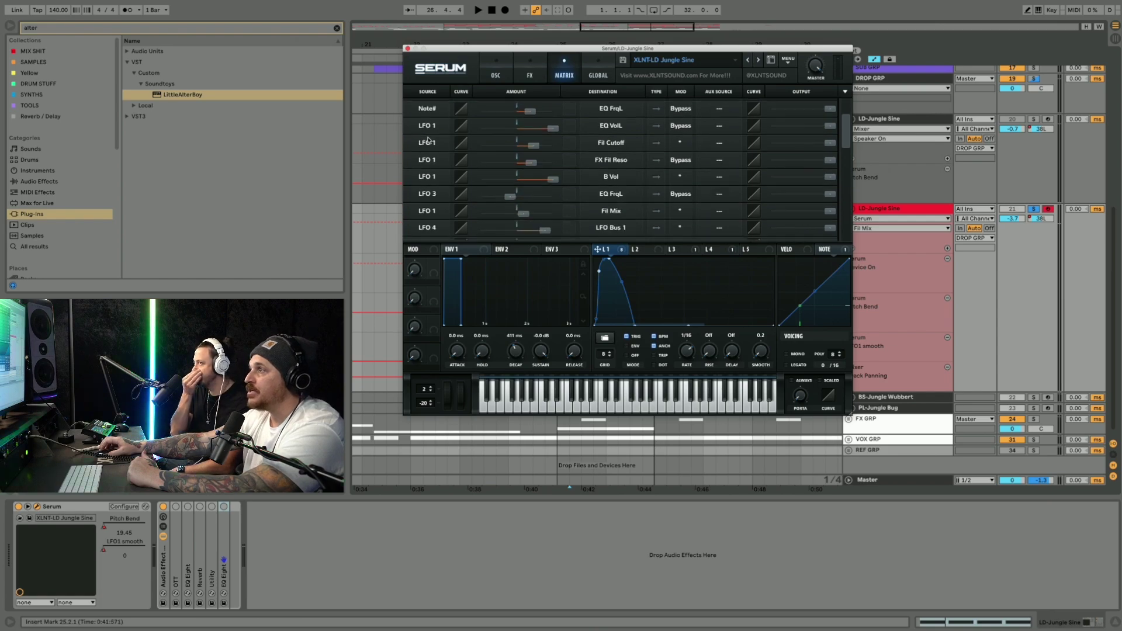
pyautogui.scroll(4, 430, 140)
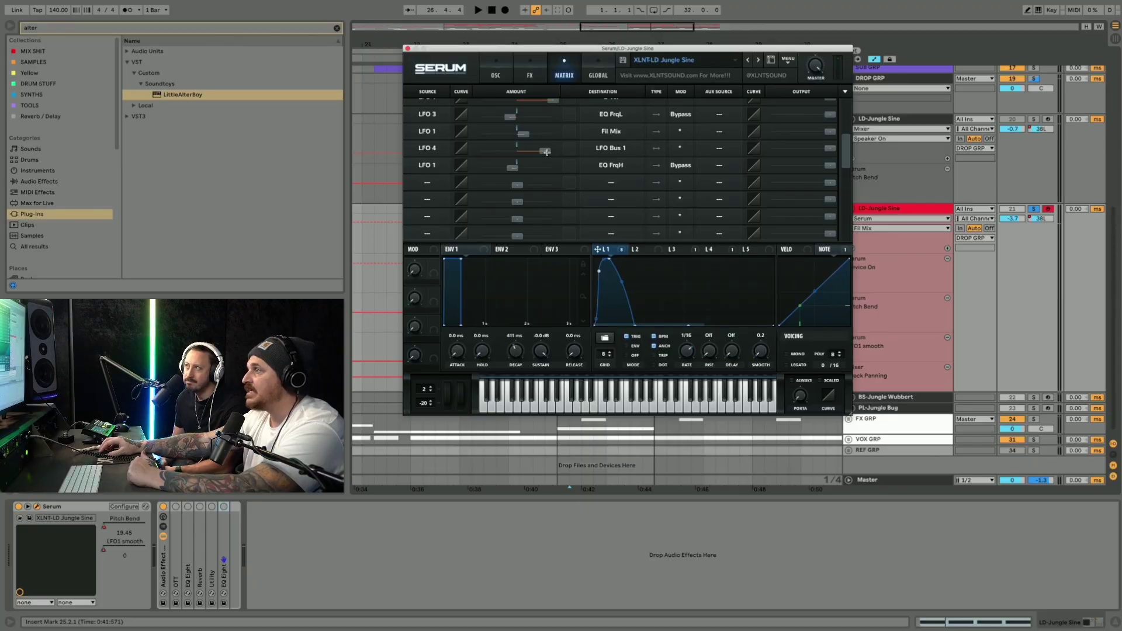
pyautogui.click(529, 130)
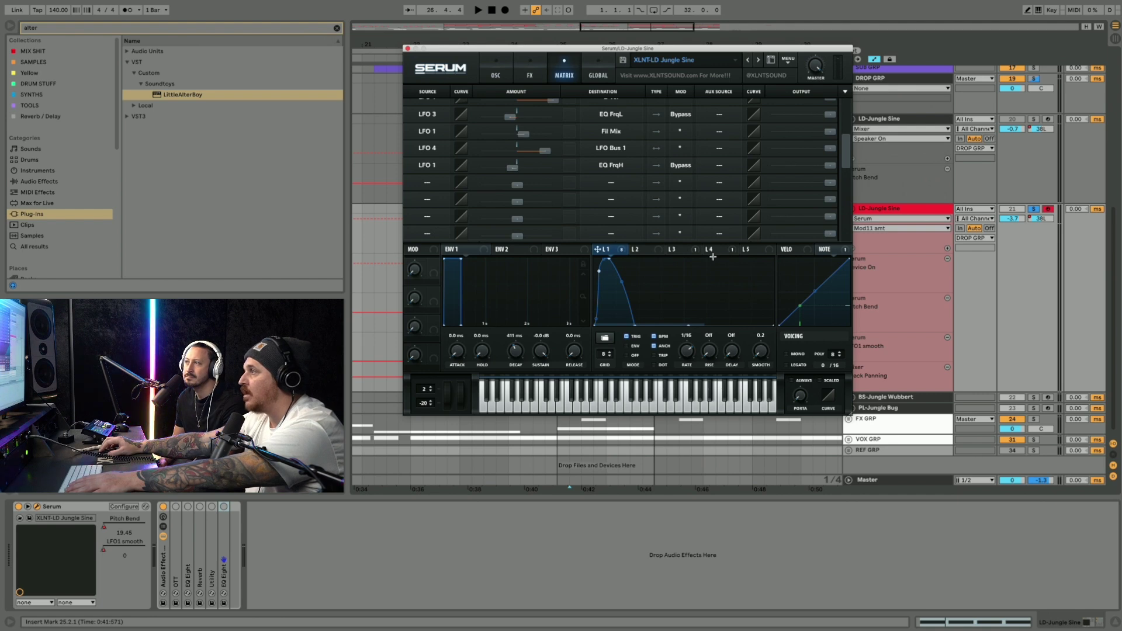
# Audition the phrase while examining LFO 4 and how it shifts the end point of LFO 1's curve
pyautogui.click(713, 251)
pyautogui.press('space')
pyautogui.click(610, 251)
pyautogui.moveTo(633, 324); pyautogui.dragTo(689, 324)
pyautogui.press('space')
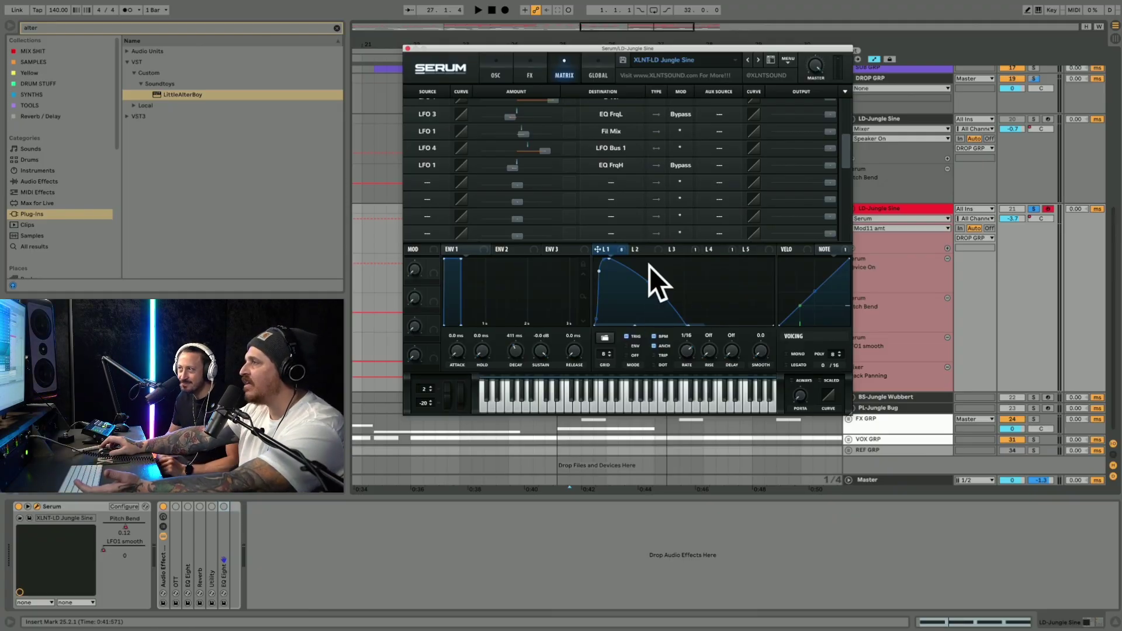
pyautogui.click(719, 250)
pyautogui.click(597, 251)
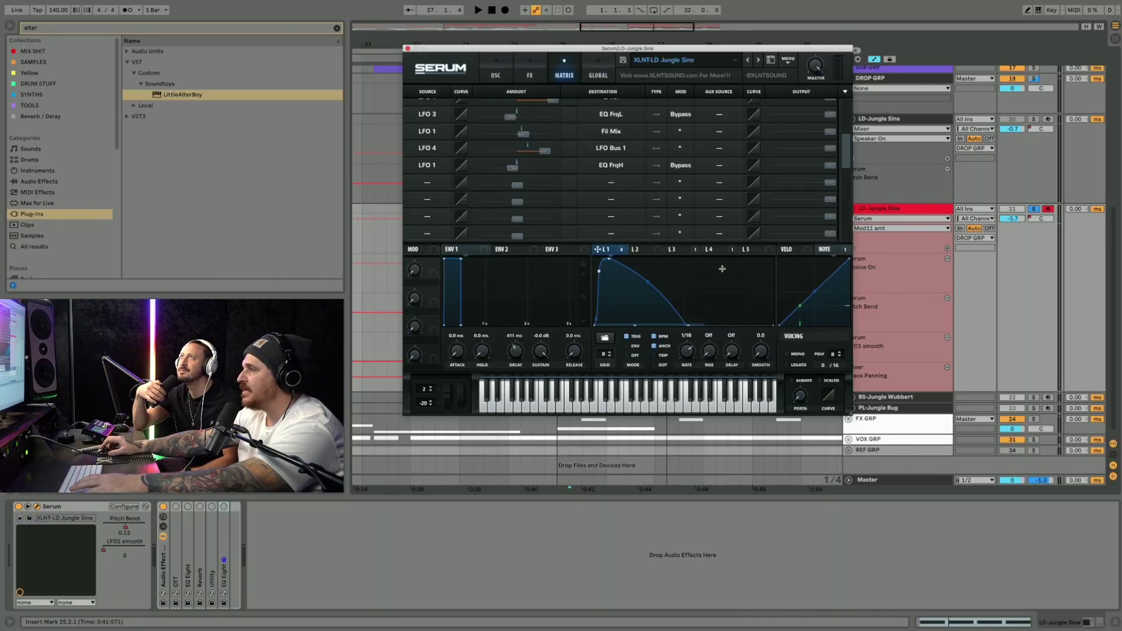
# Hide the plug-in window and audition the red LD-Jungle Sine track while reviewing its pitch bend, LFO1 smooth and panning automation
pyautogui.press('super+alt+p')
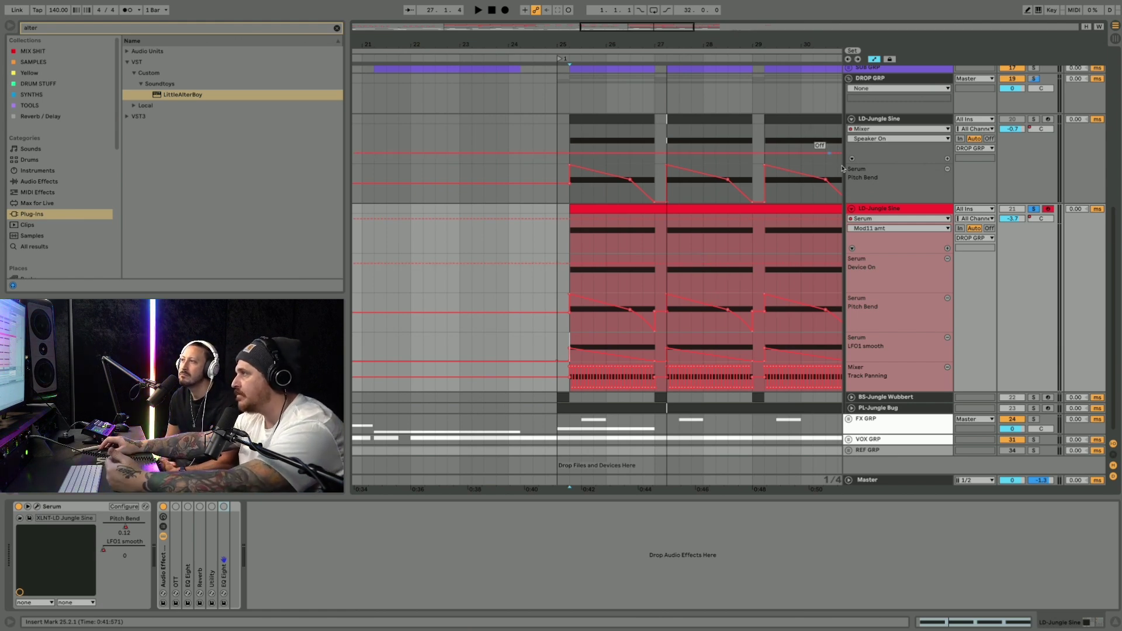
pyautogui.click(880, 208)
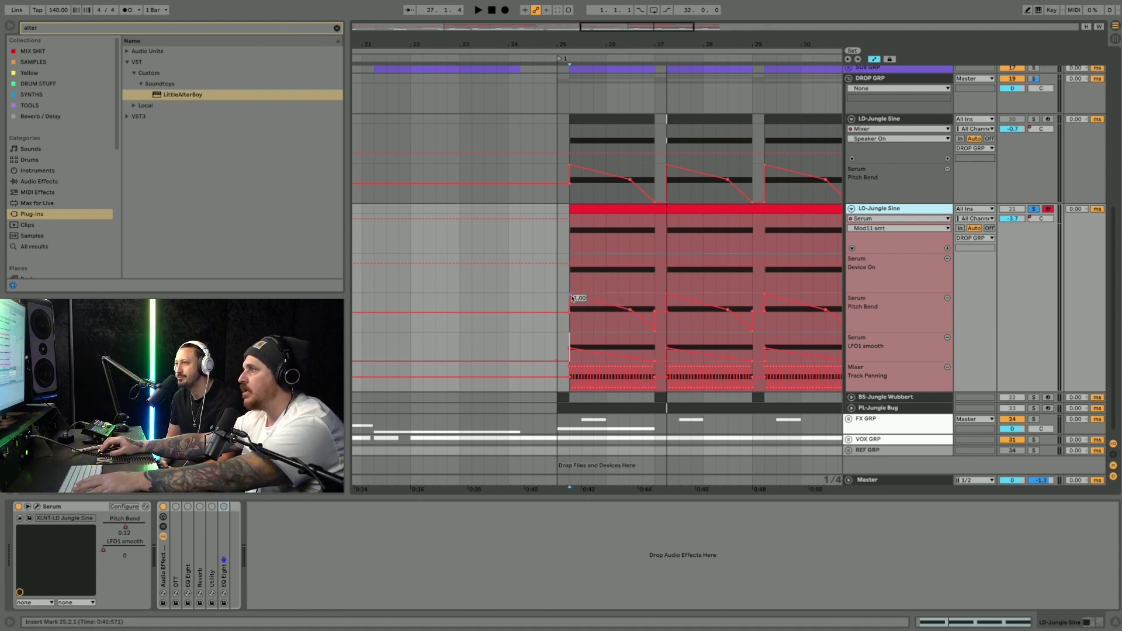
pyautogui.click(608, 209)
pyautogui.press('space')
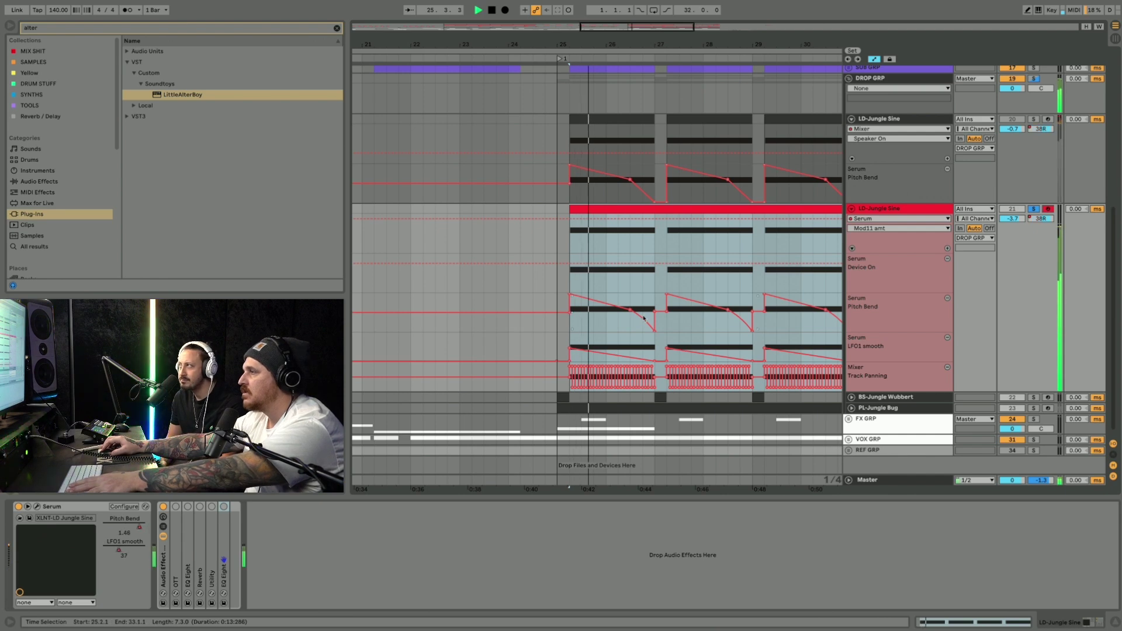
pyautogui.press('space')
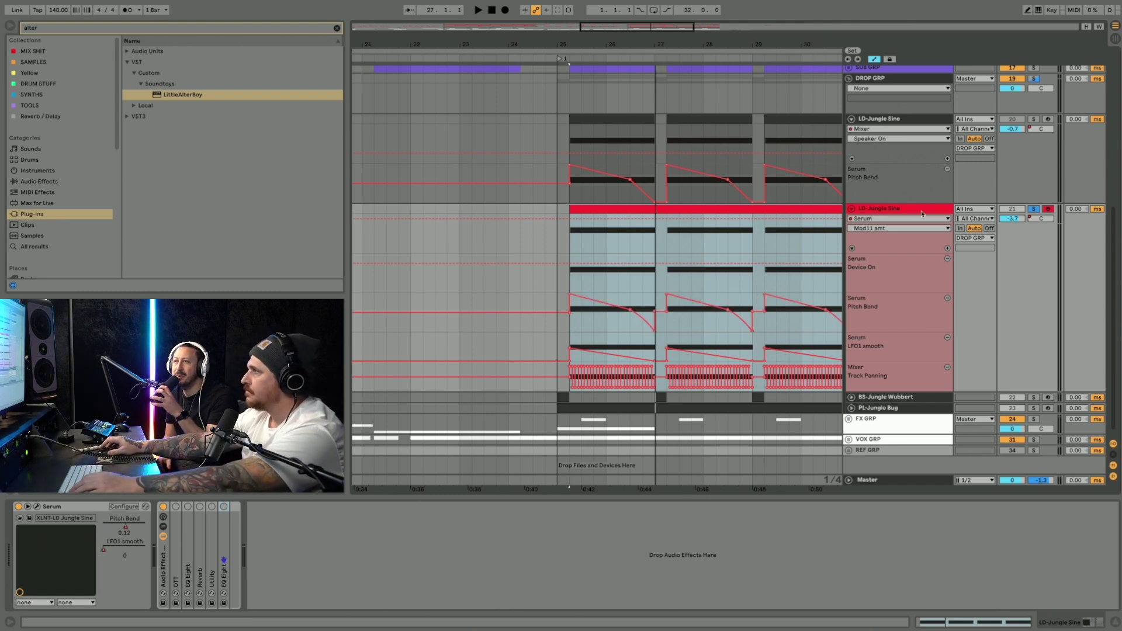
pyautogui.click(629, 47)
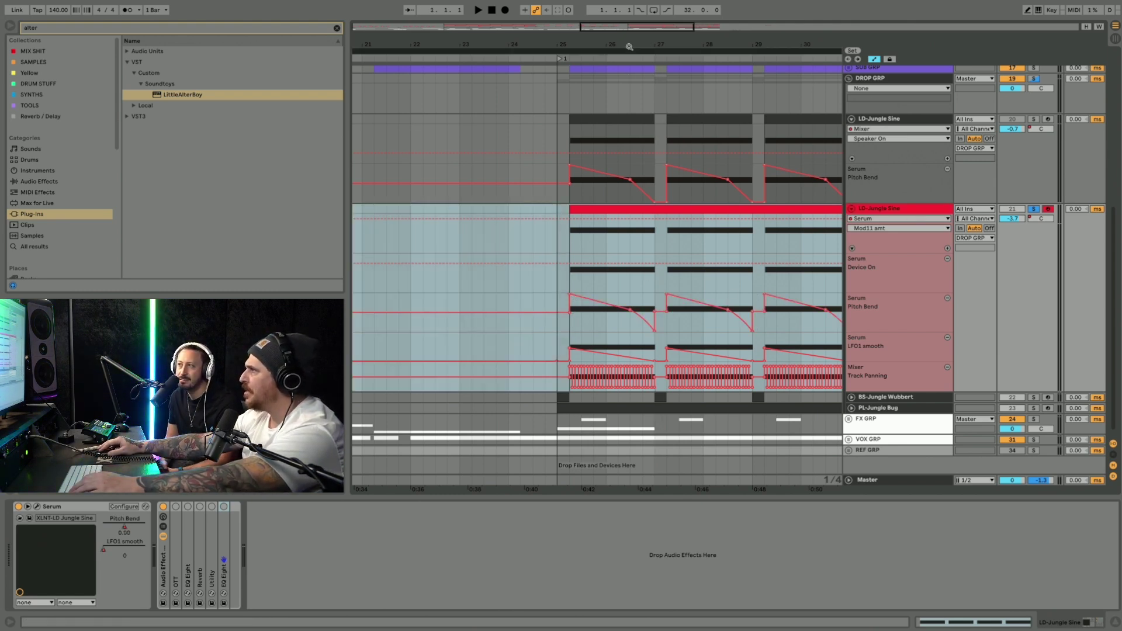
pyautogui.moveTo(630, 47); pyautogui.dragTo(631, 41)
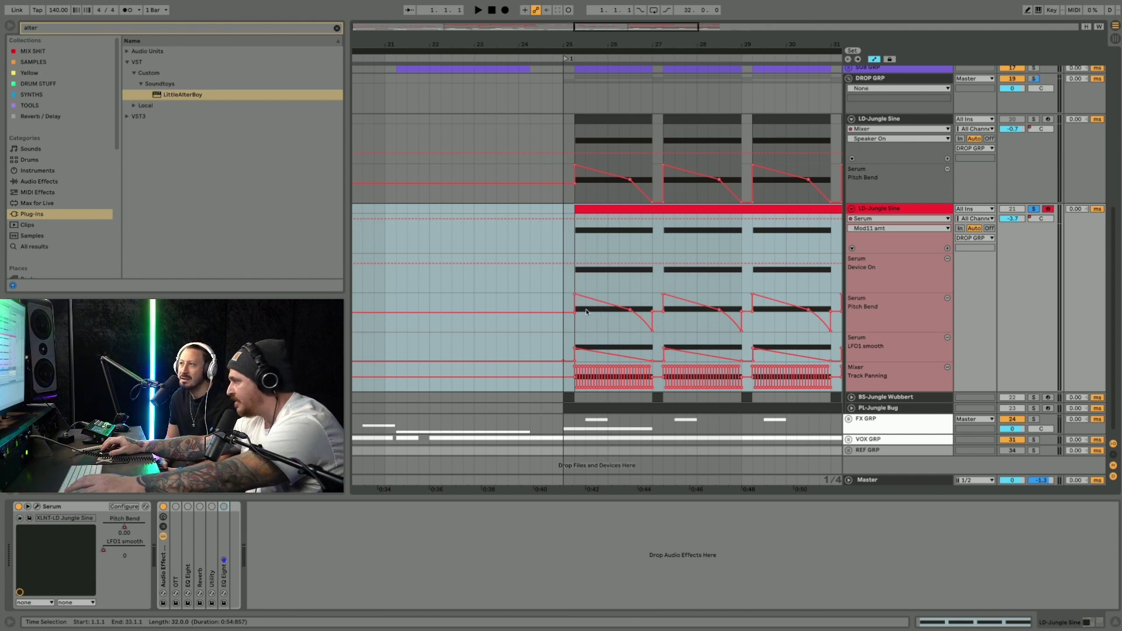
# Reopen Serum's effects, enable the Tube distortion, reactivate LFO 1's modulation of its drive, and audition the phrase
pyautogui.click(37, 506)
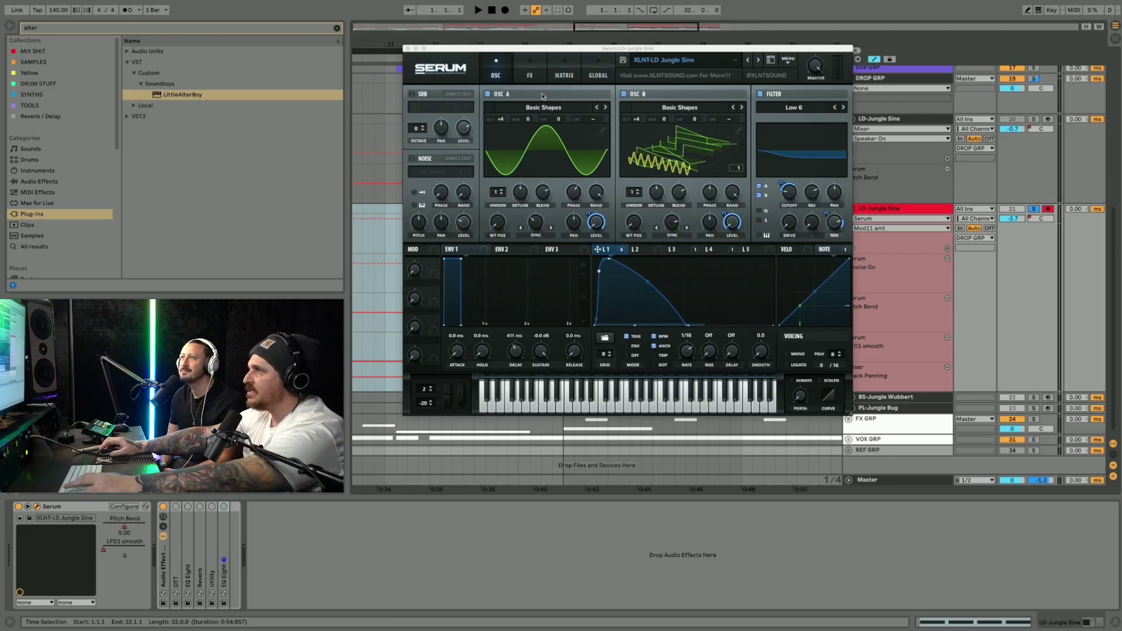
pyautogui.click(527, 79)
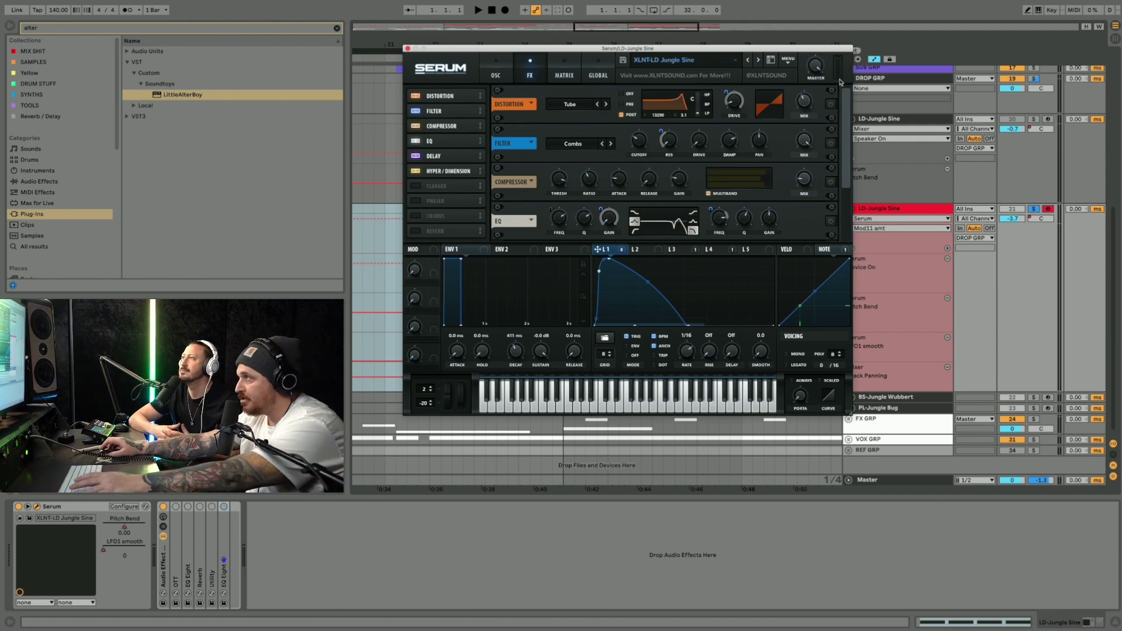
pyautogui.click(831, 104)
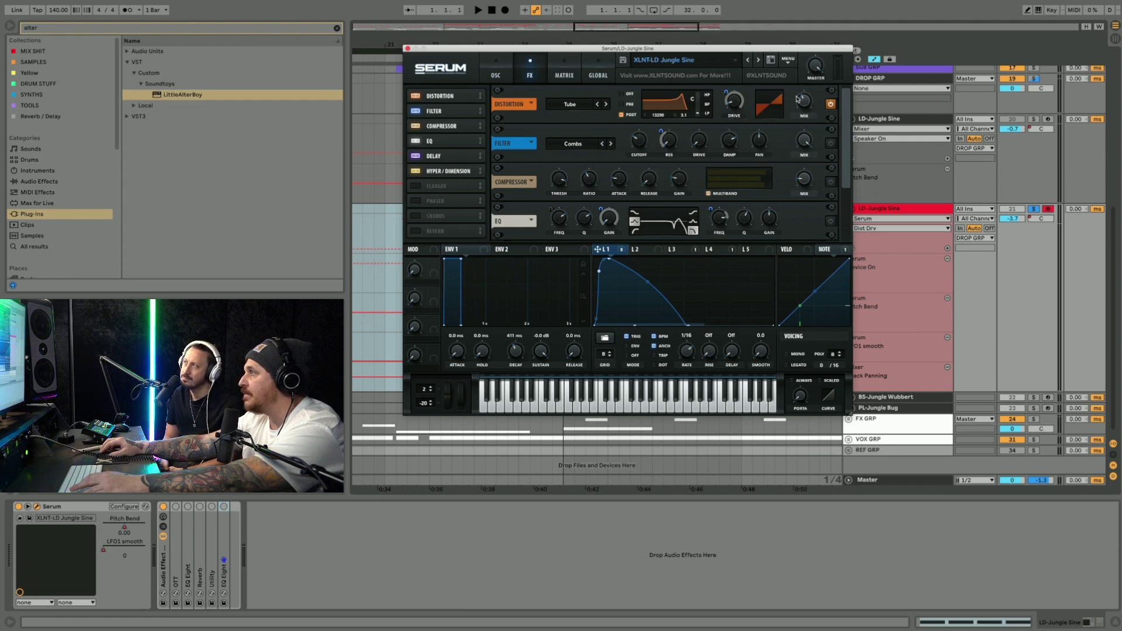
pyautogui.moveTo(806, 100)
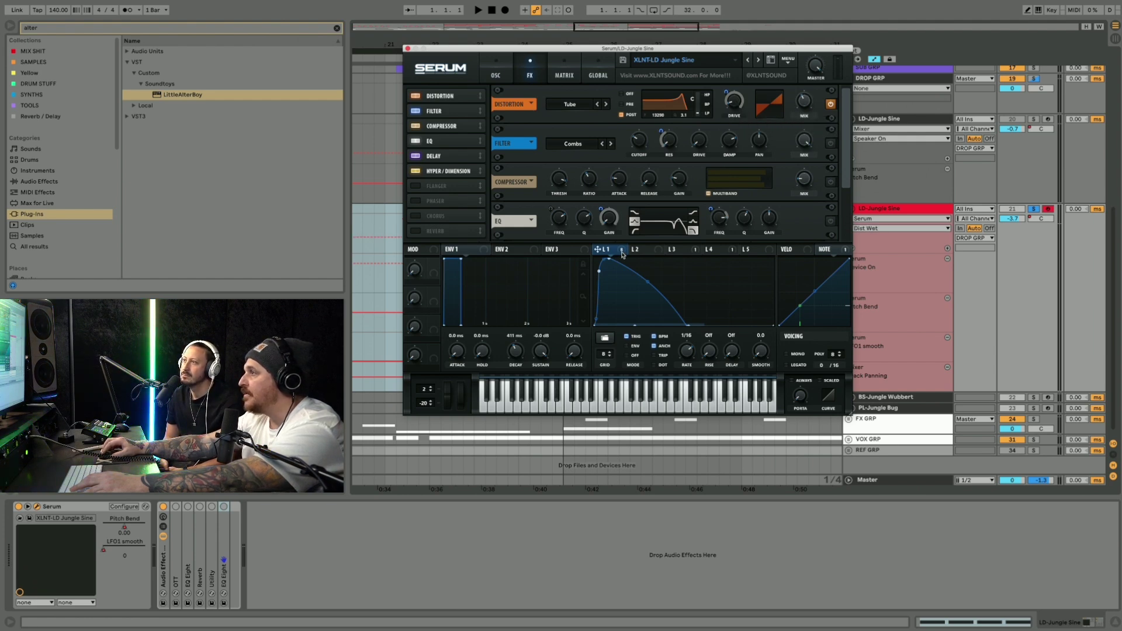
pyautogui.rightClick(737, 104)
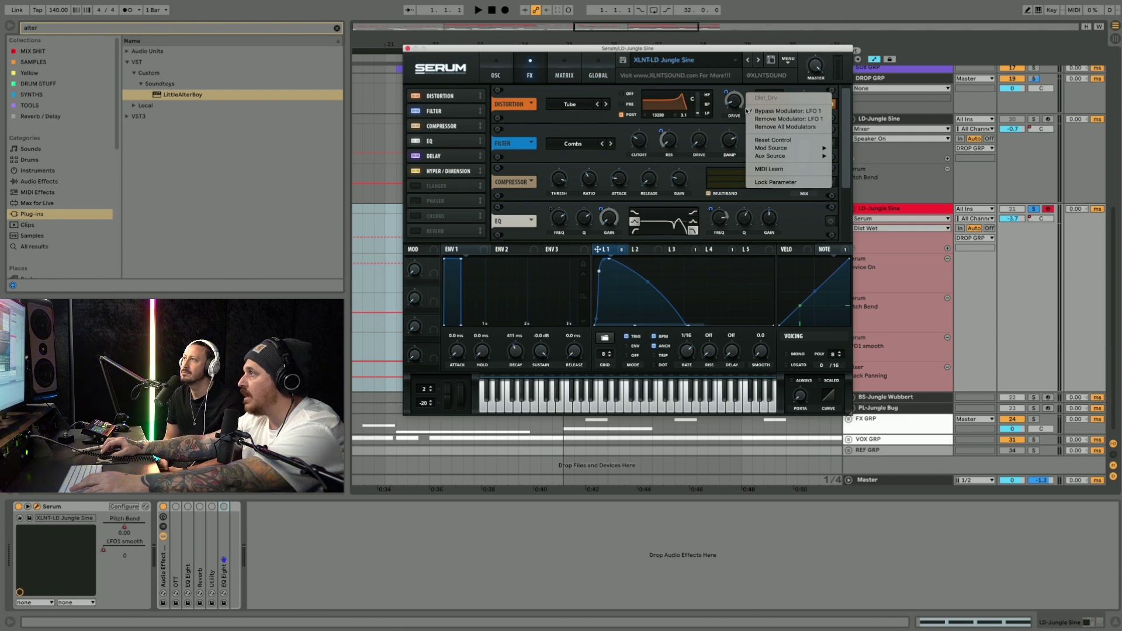
pyautogui.click(760, 110)
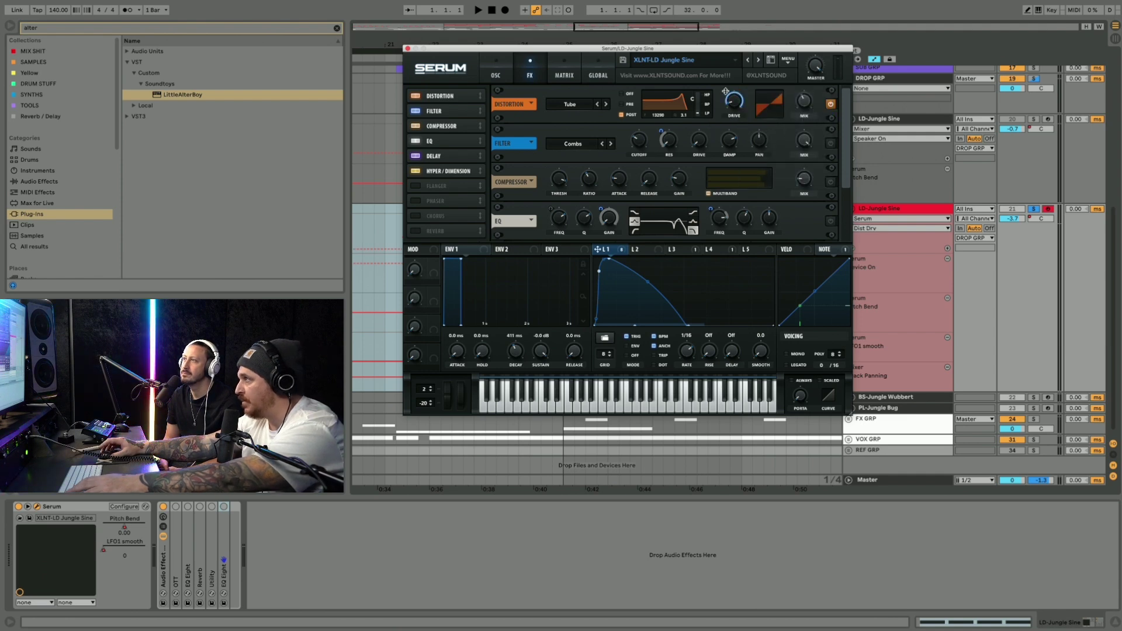
pyautogui.press('space')
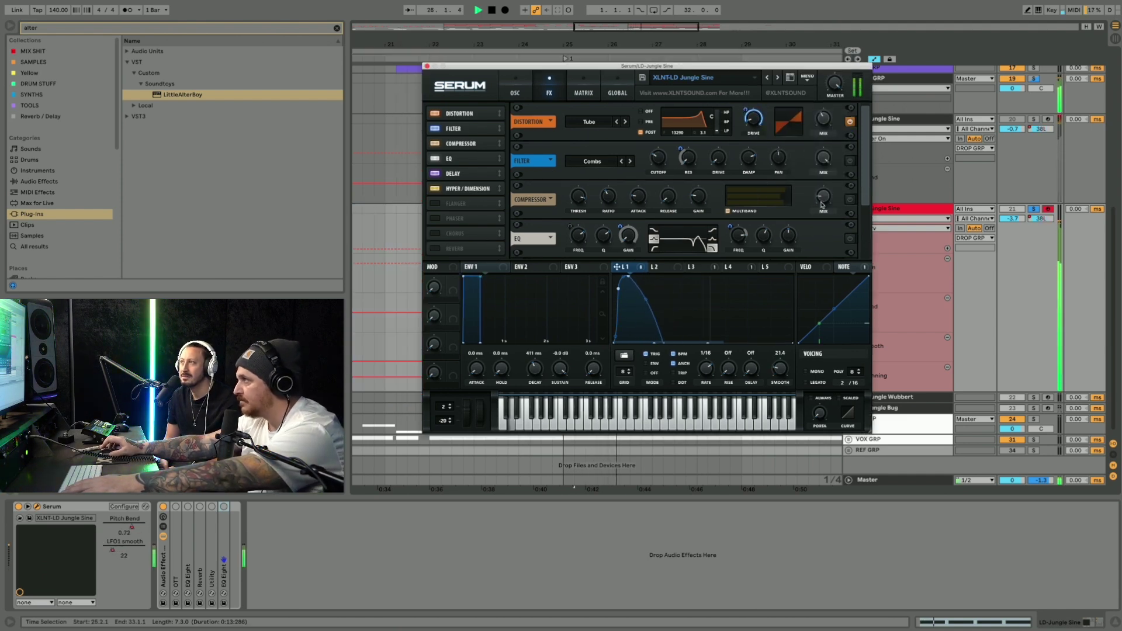
# Enable the Combs filter effect, reactivate LFO 1's modulation of its resonance, and audition the phrase
pyautogui.press('space')
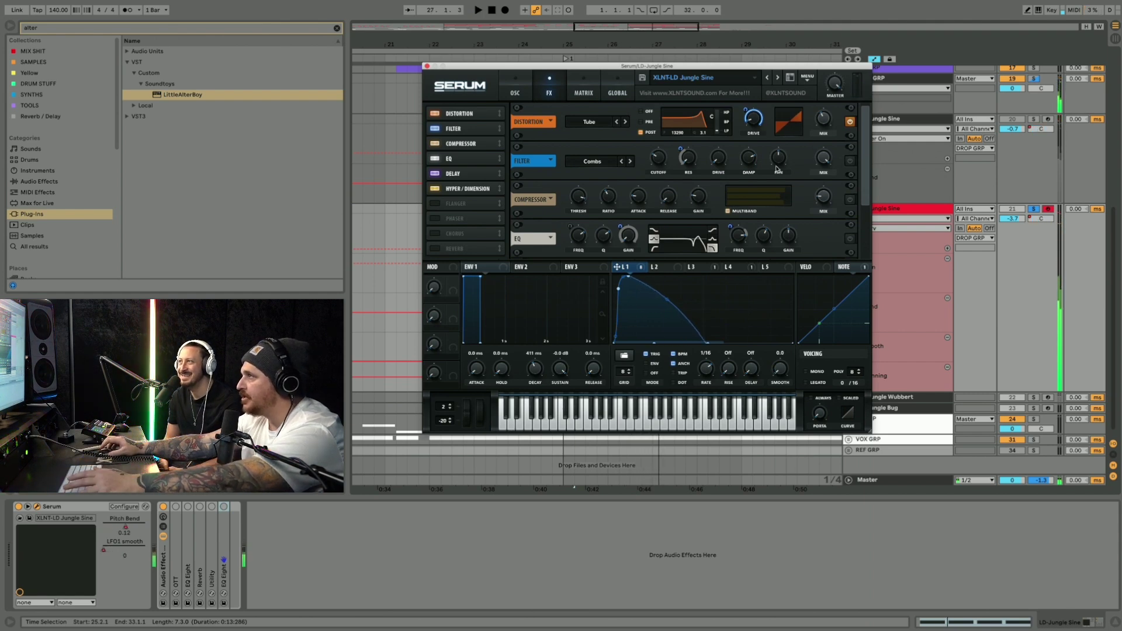
pyautogui.click(851, 161)
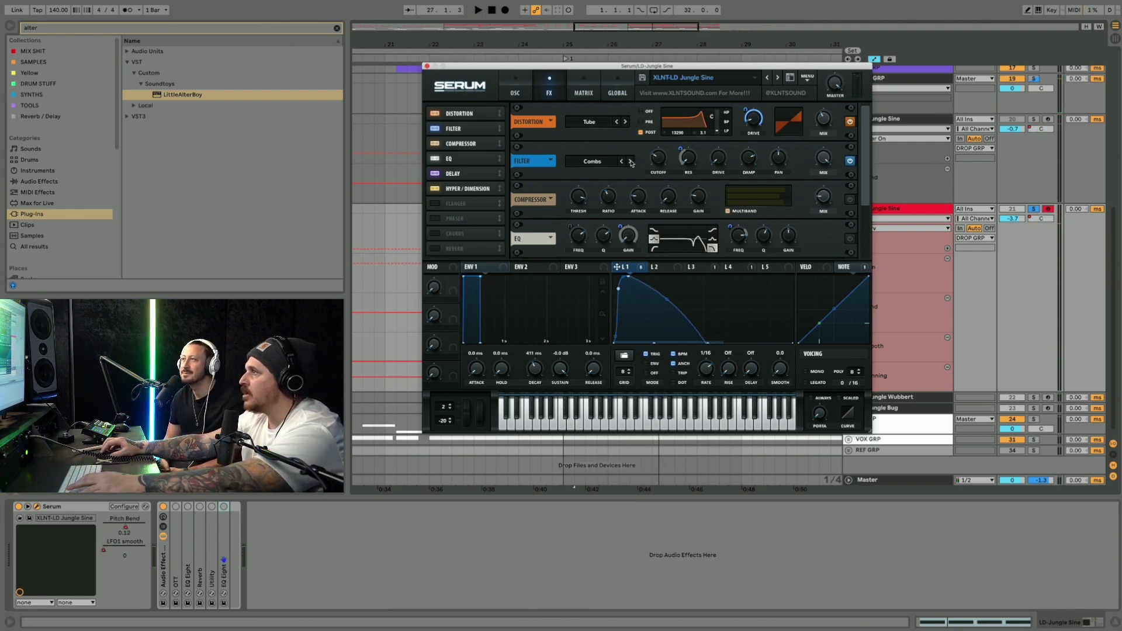
pyautogui.click(681, 161)
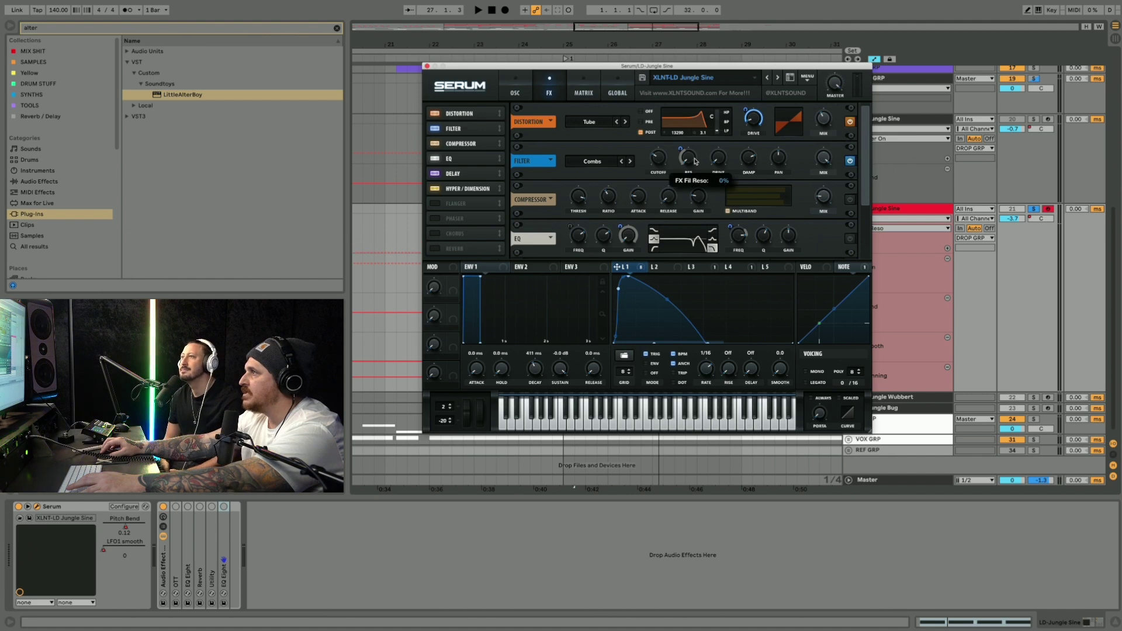
pyautogui.click(746, 160)
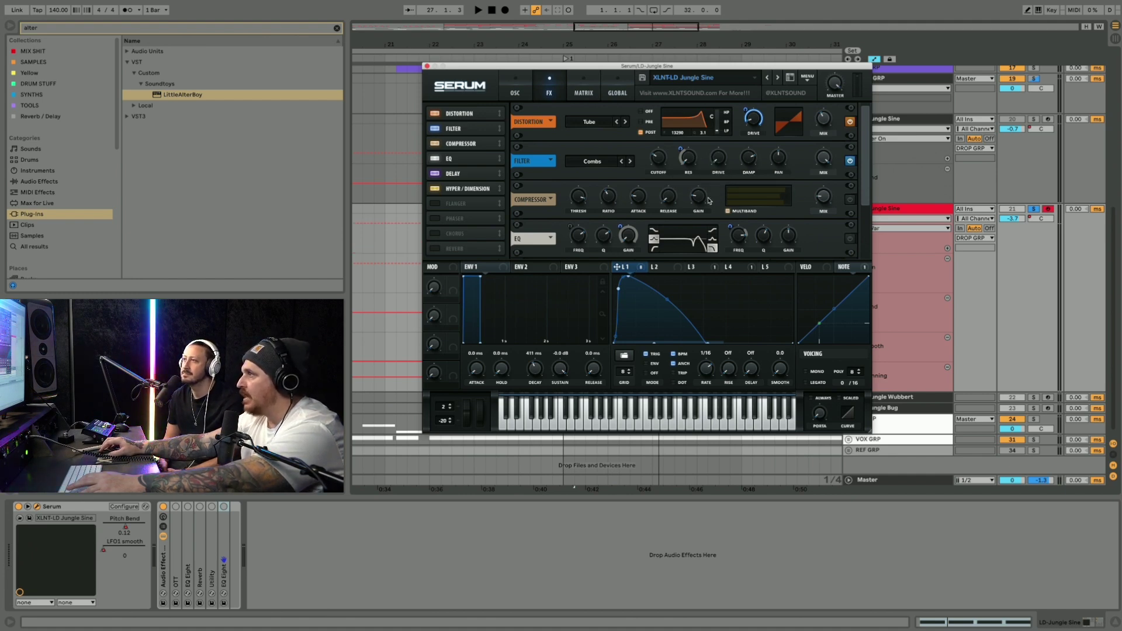
pyautogui.rightClick(694, 166)
pyautogui.click(690, 162)
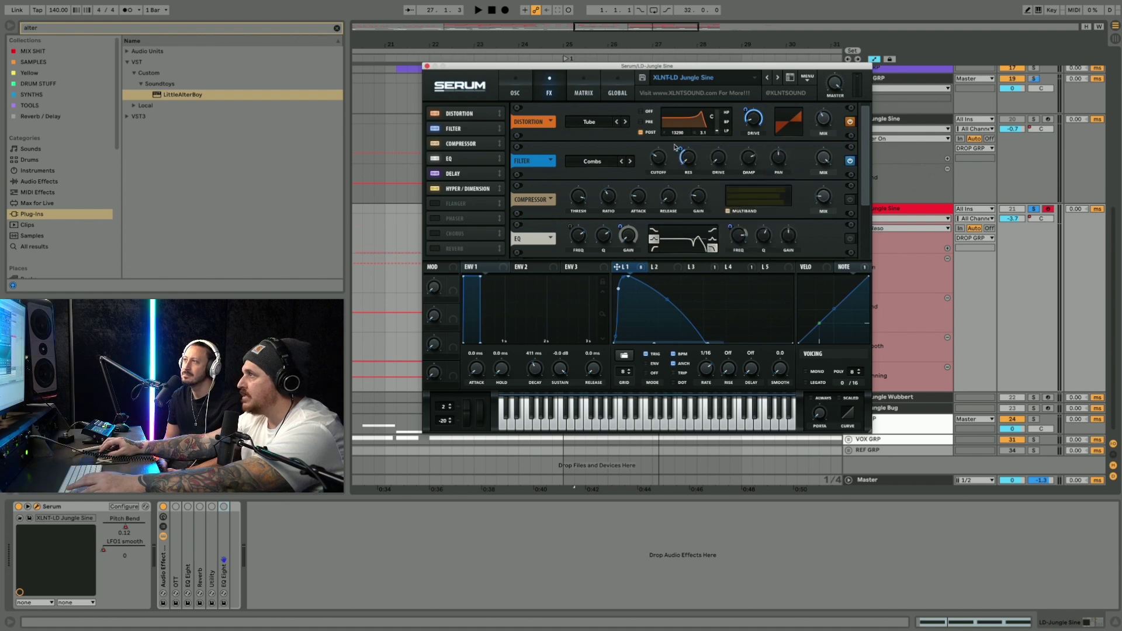
pyautogui.moveTo(680, 146)
pyautogui.press('space')
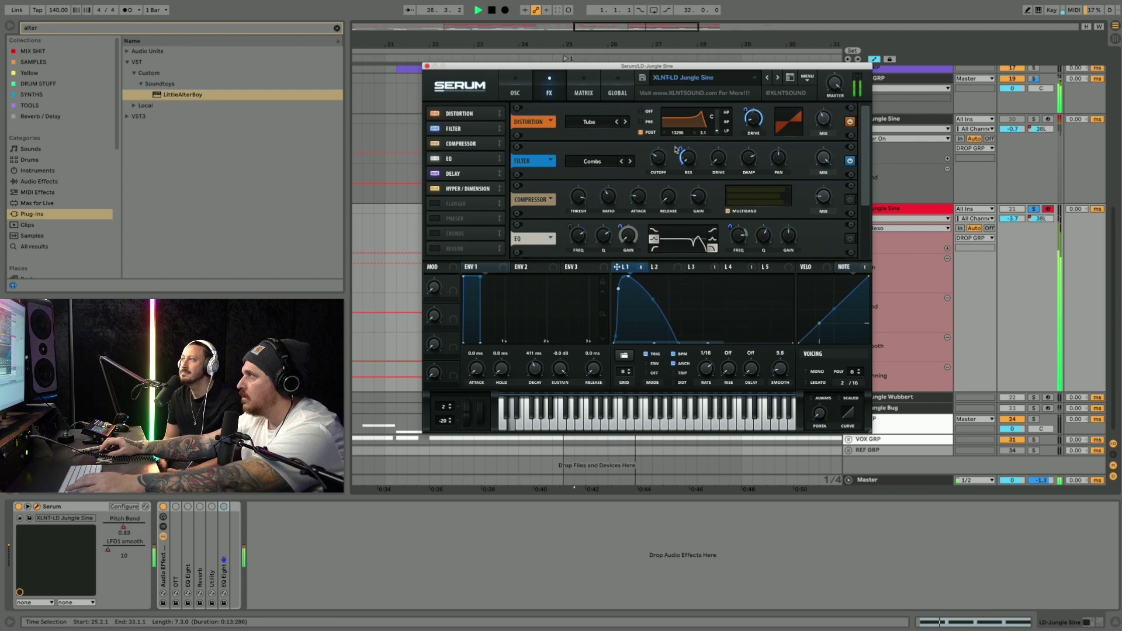
pyautogui.press('space')
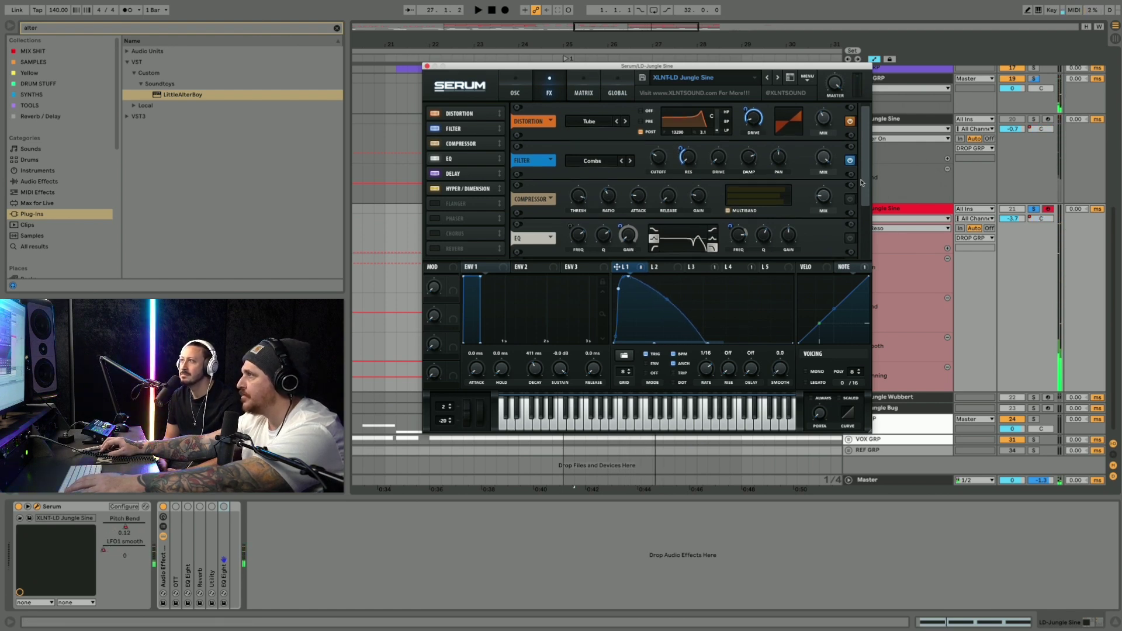
# Enable the multiband compressor, review its settings, and compare the phrase with the compressor bypassed and active
pyautogui.scroll(-1, 671, 196)
pyautogui.click(849, 187)
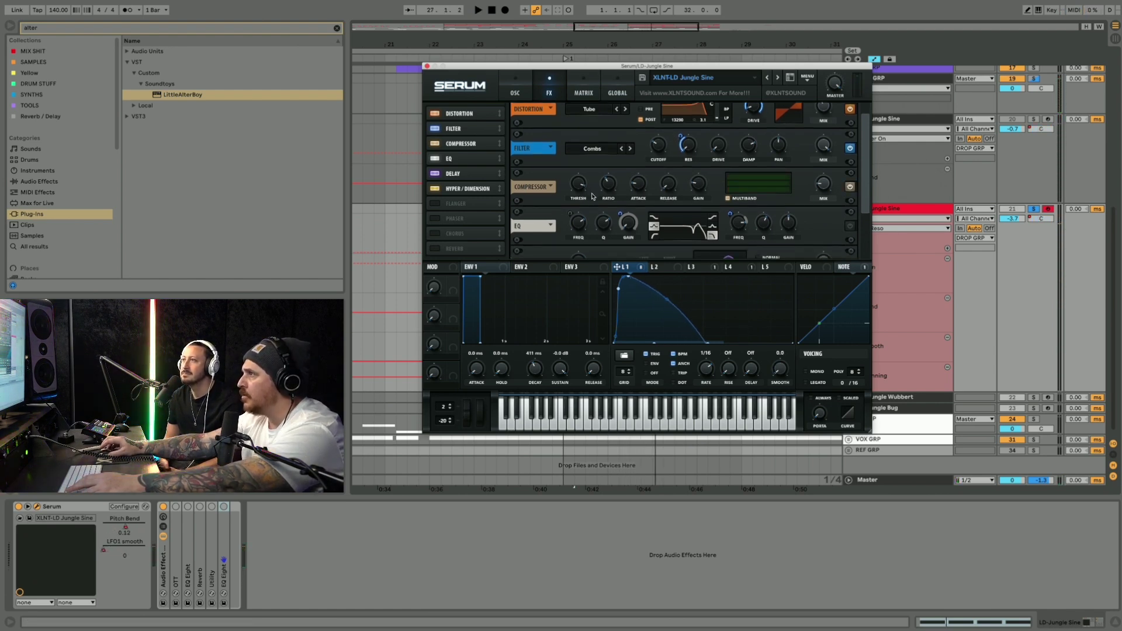
pyautogui.moveTo(582, 187)
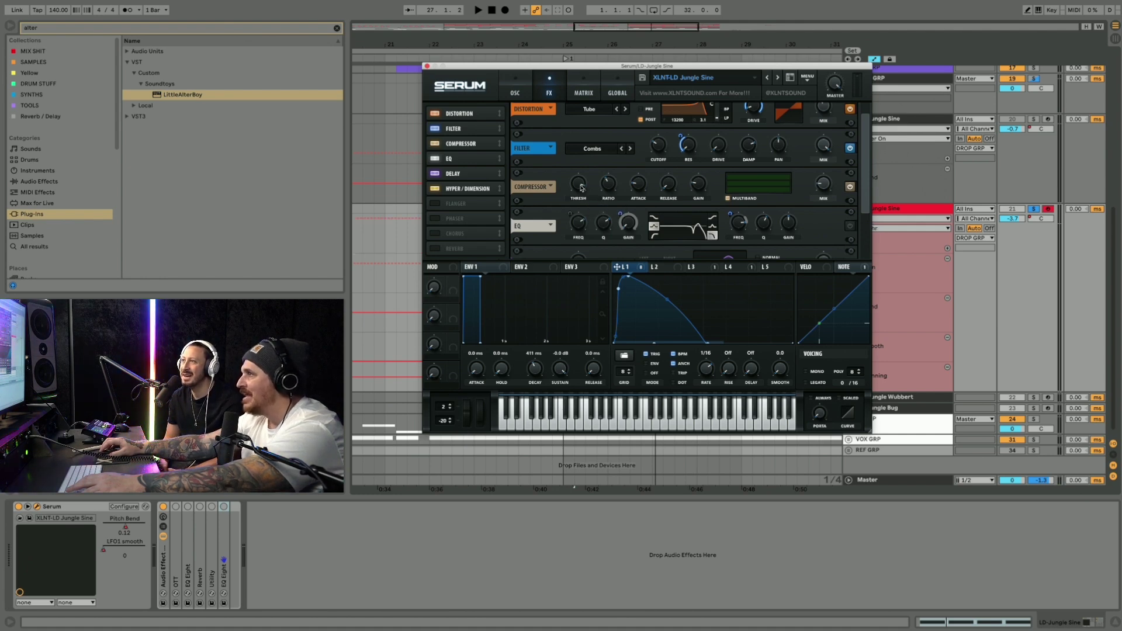
pyautogui.moveTo(636, 185)
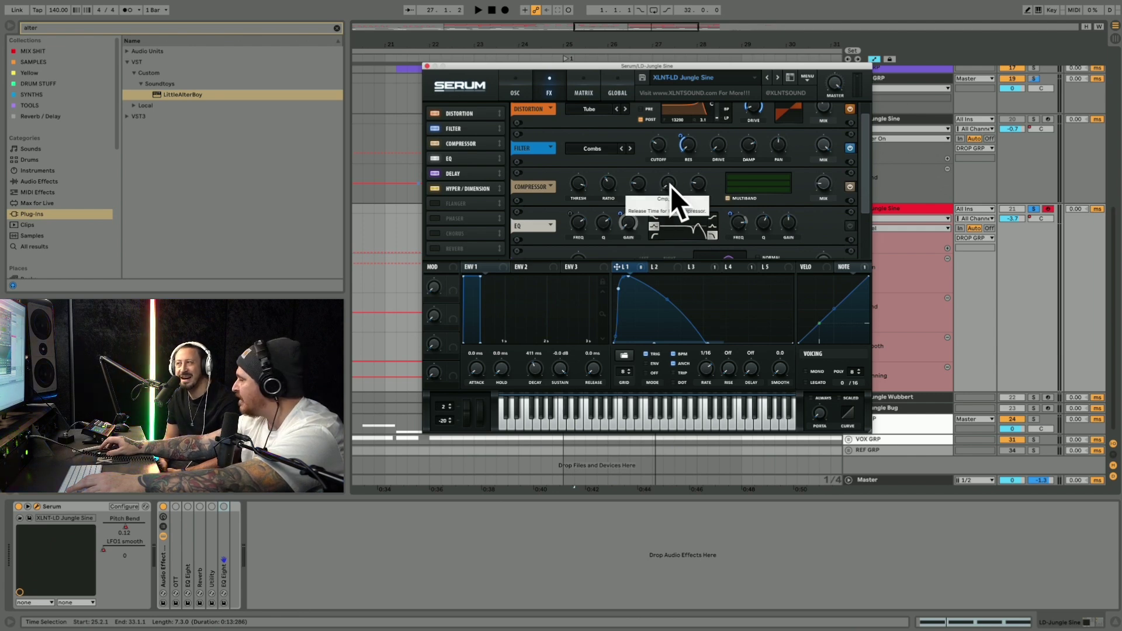
pyautogui.moveTo(700, 185)
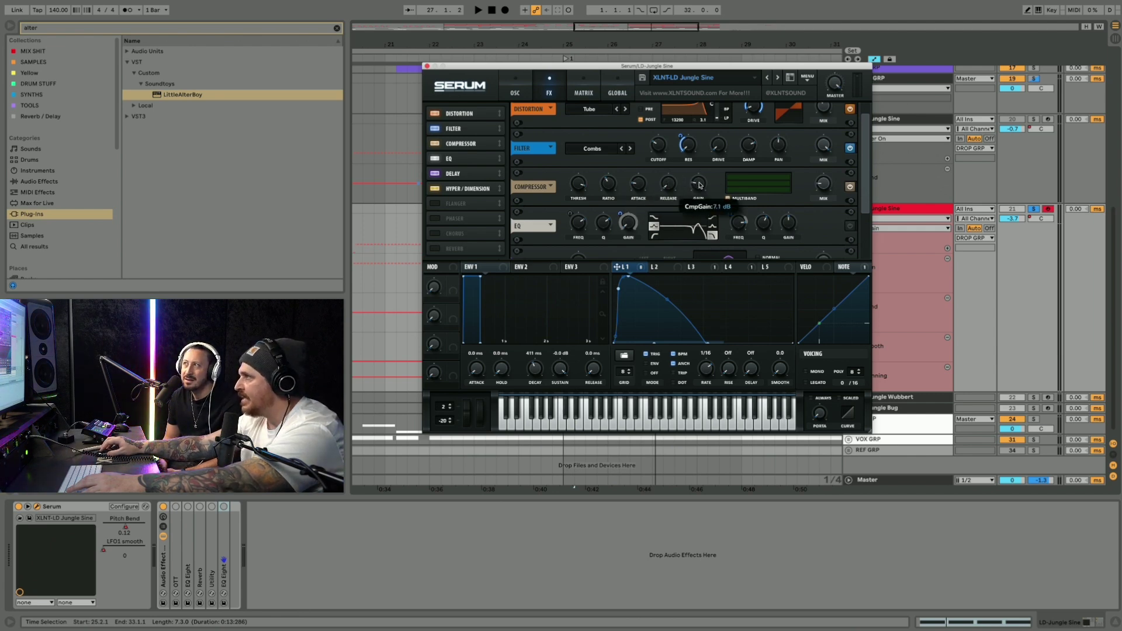
pyautogui.click(824, 186)
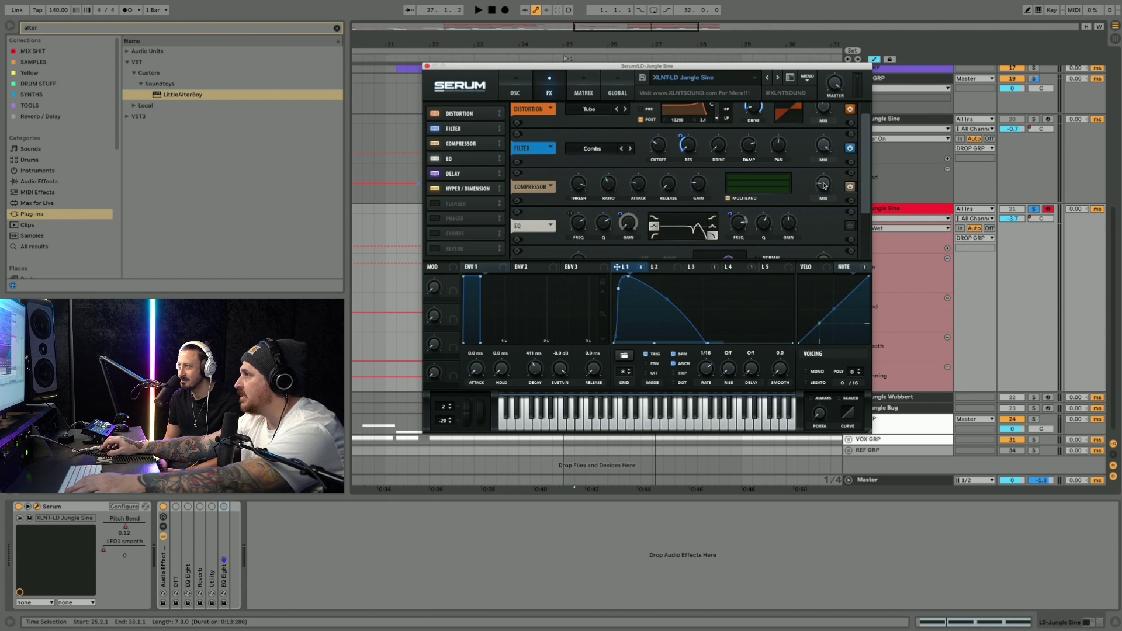
pyautogui.press('space')
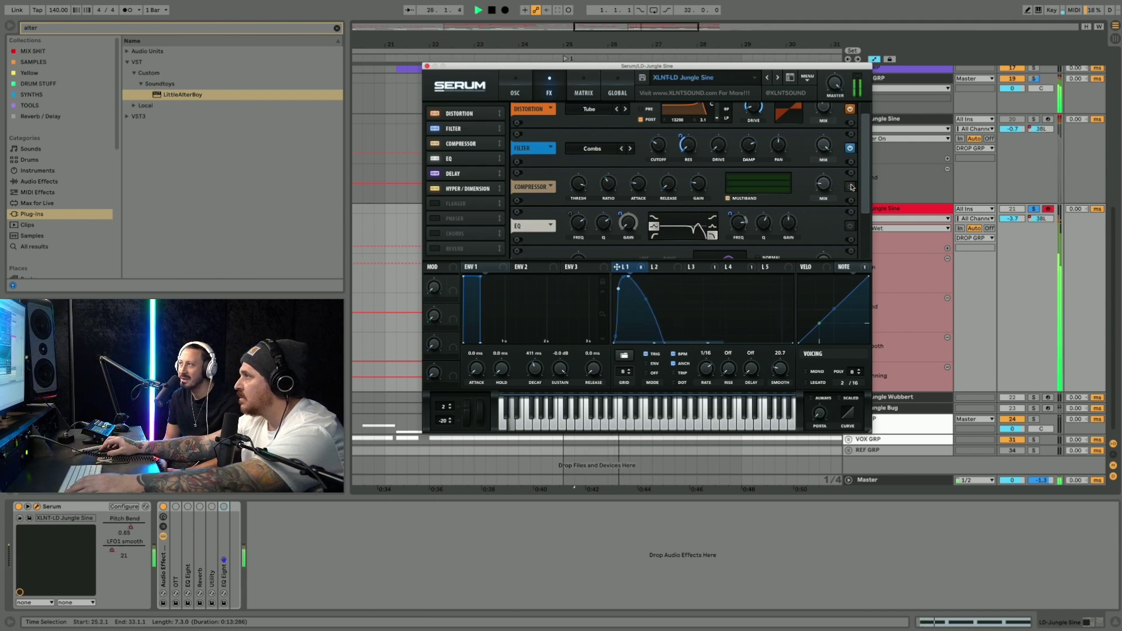
pyautogui.press('space')
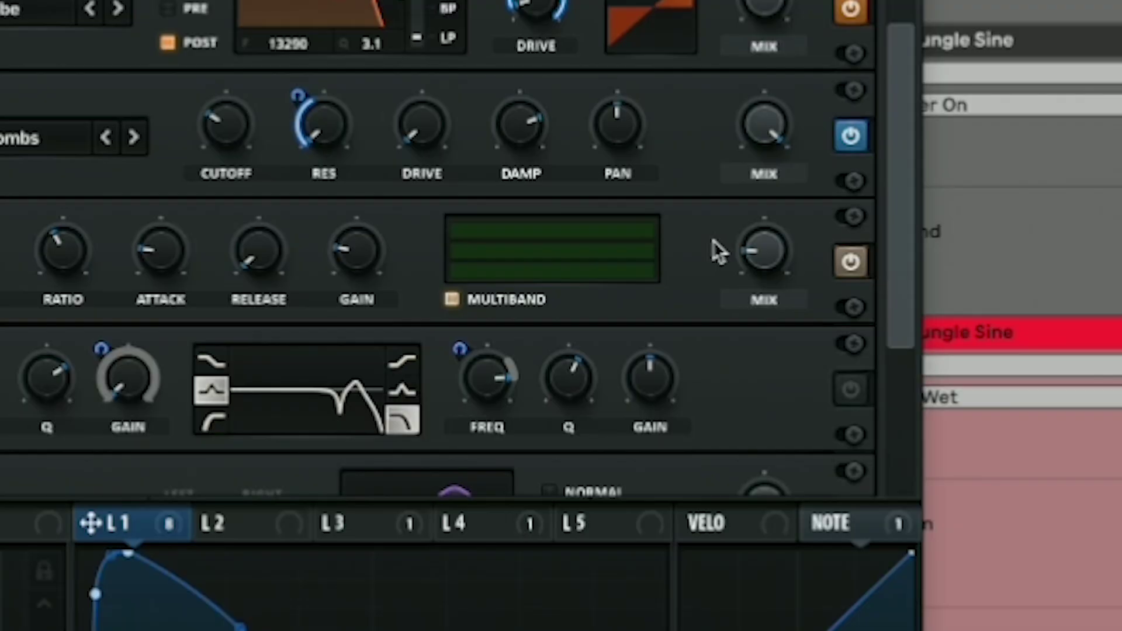
pyautogui.press('space')
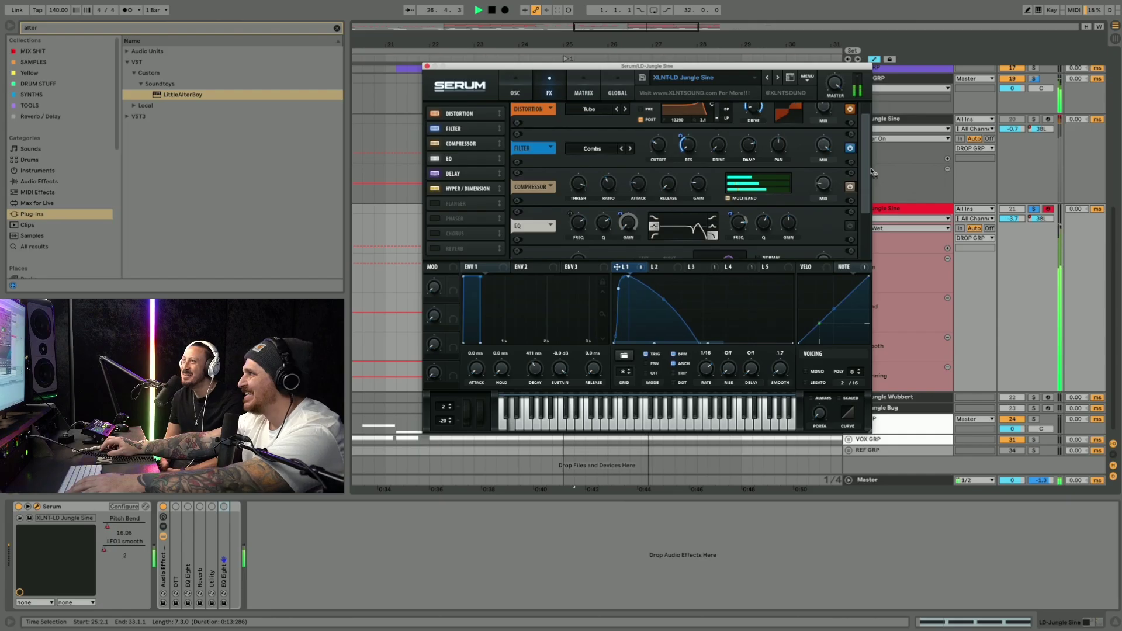
pyautogui.scroll(-3, 888, 330)
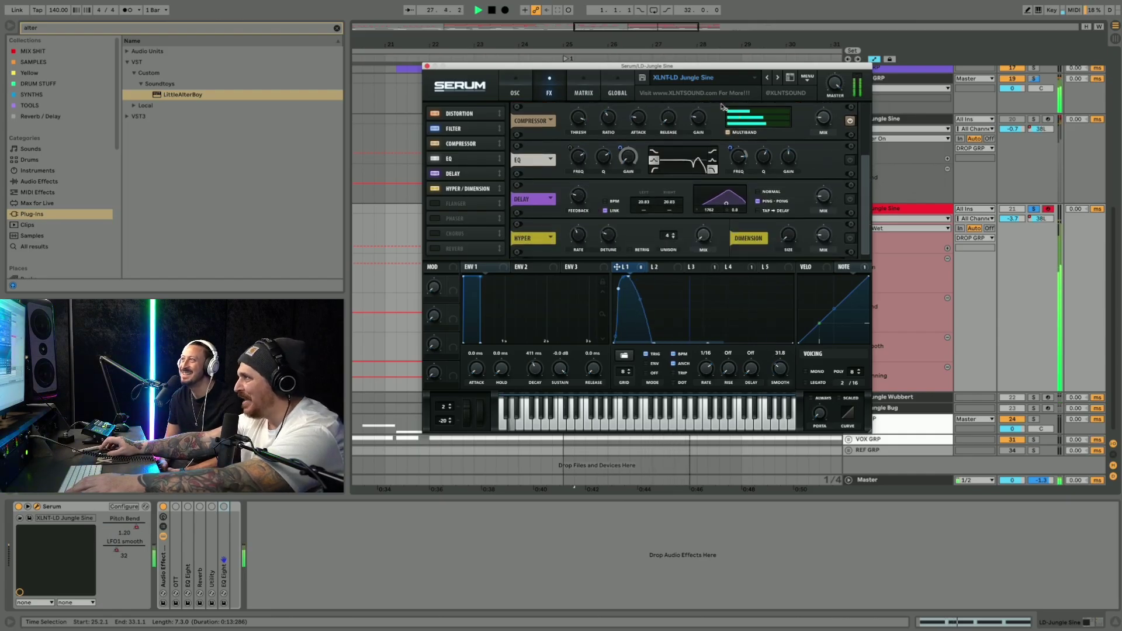
pyautogui.press('space')
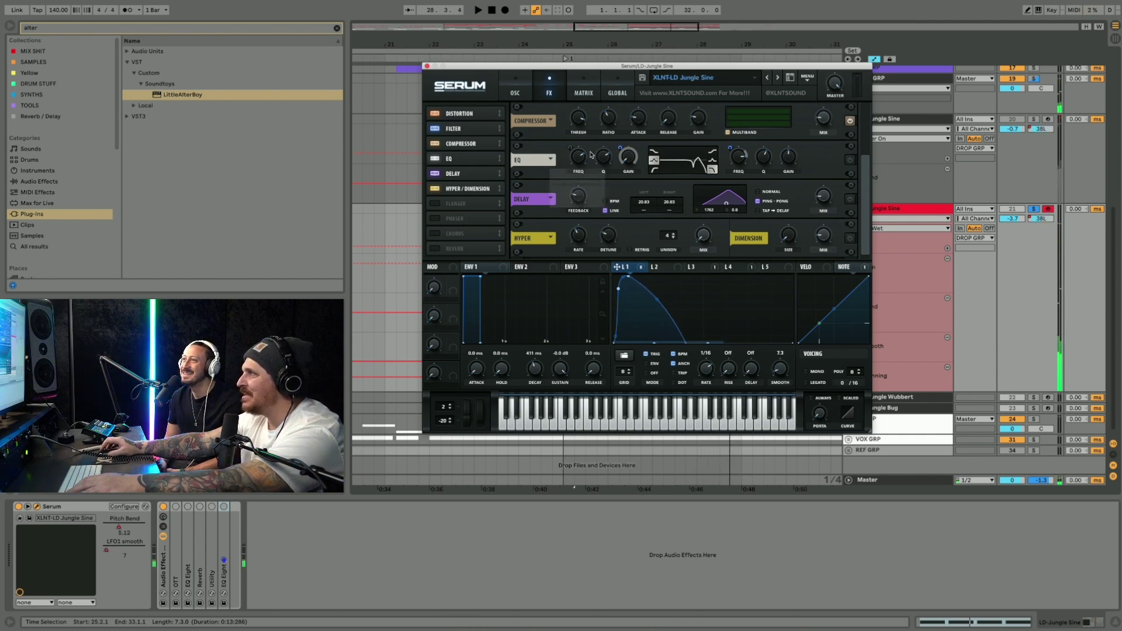
# Enable the EQ effect, reactivate LFO 1's modulation of its low-band gain, and audition the phrase
pyautogui.click(851, 160)
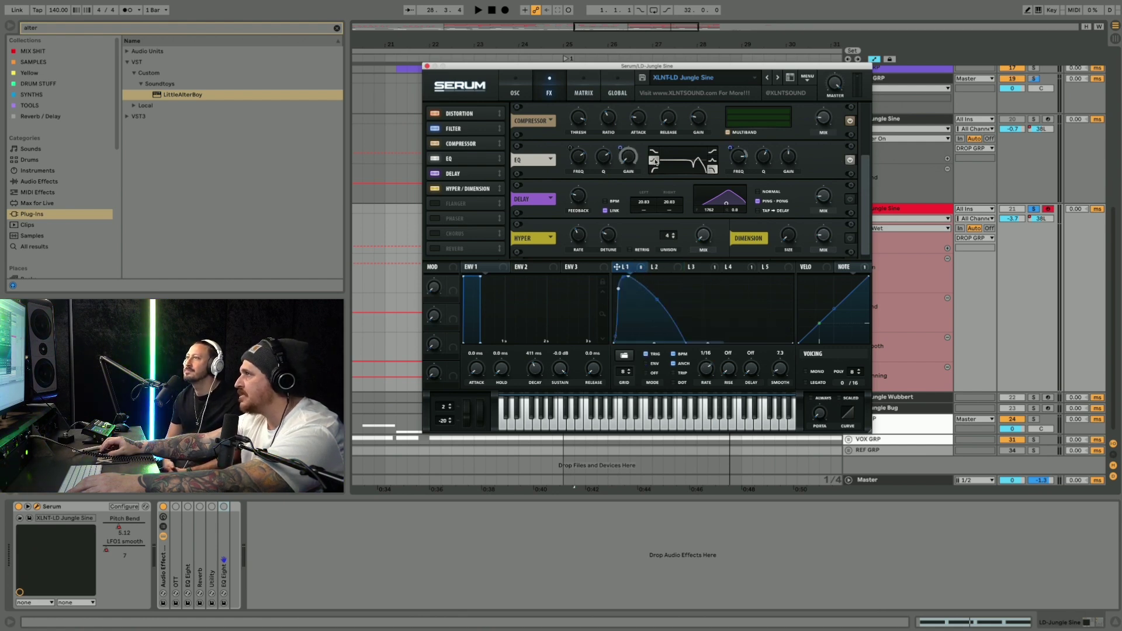
pyautogui.moveTo(581, 161)
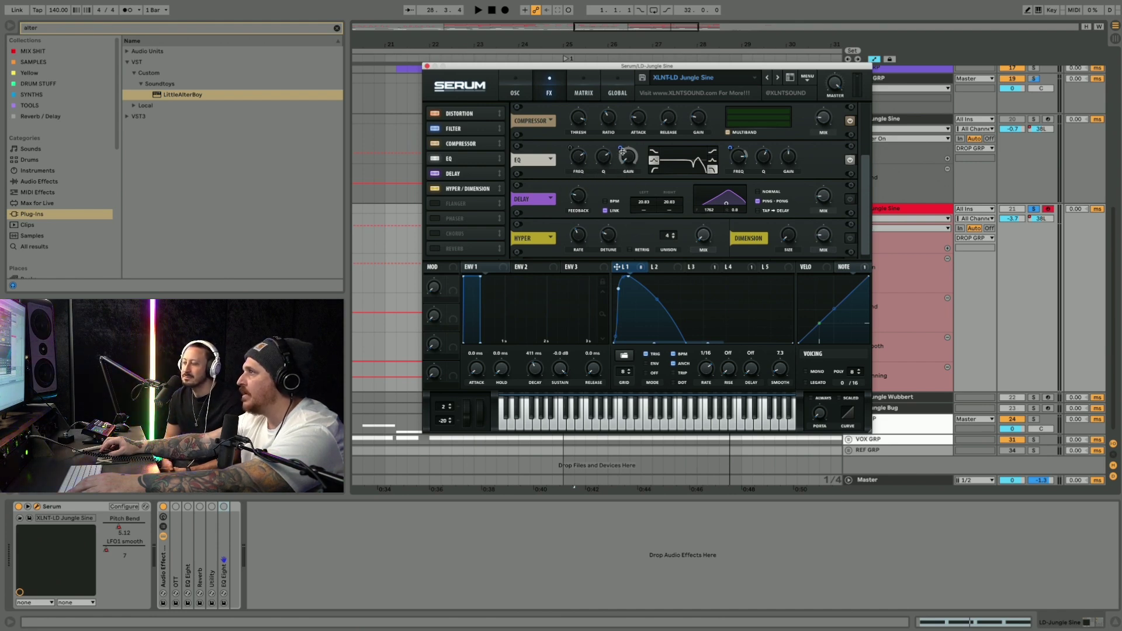
pyautogui.rightClick(623, 152)
pyautogui.click(628, 156)
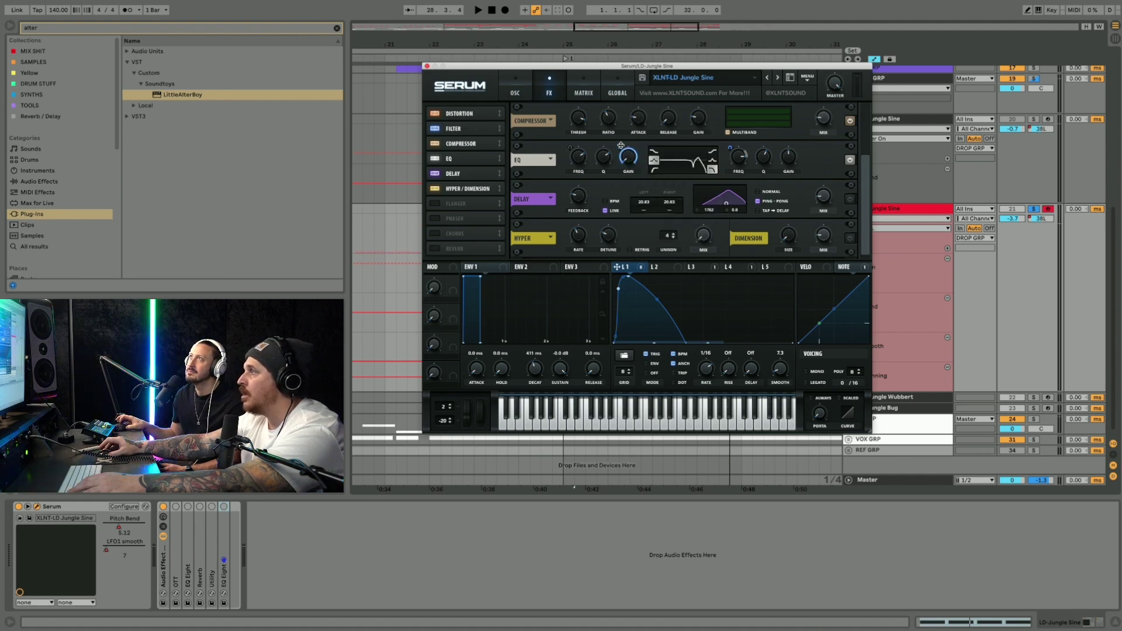
pyautogui.press('space')
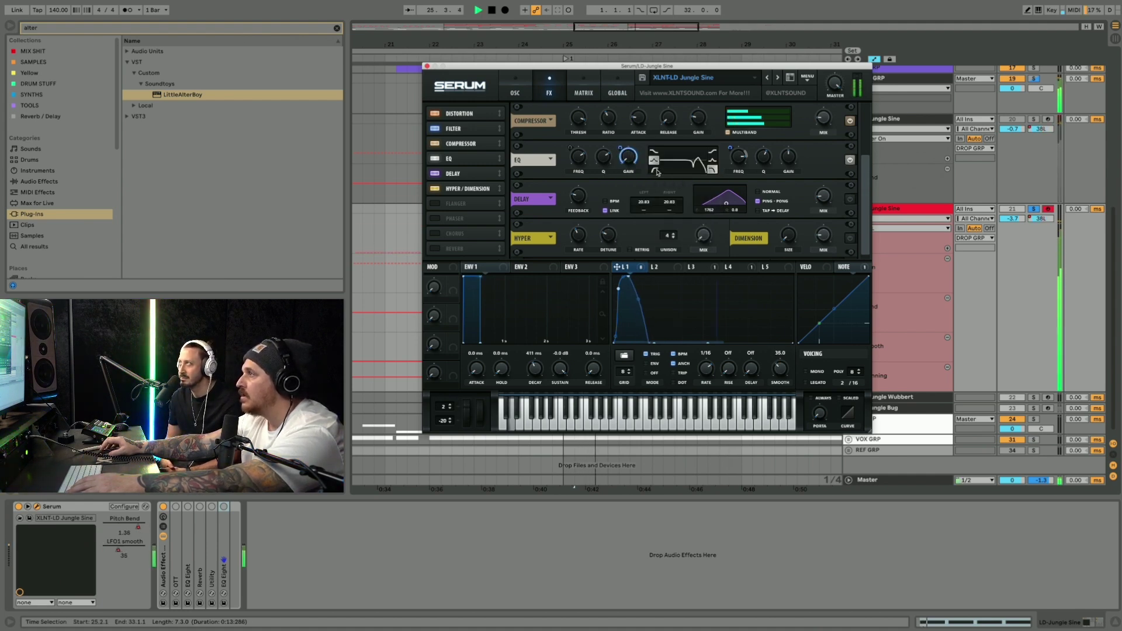
pyautogui.press('space')
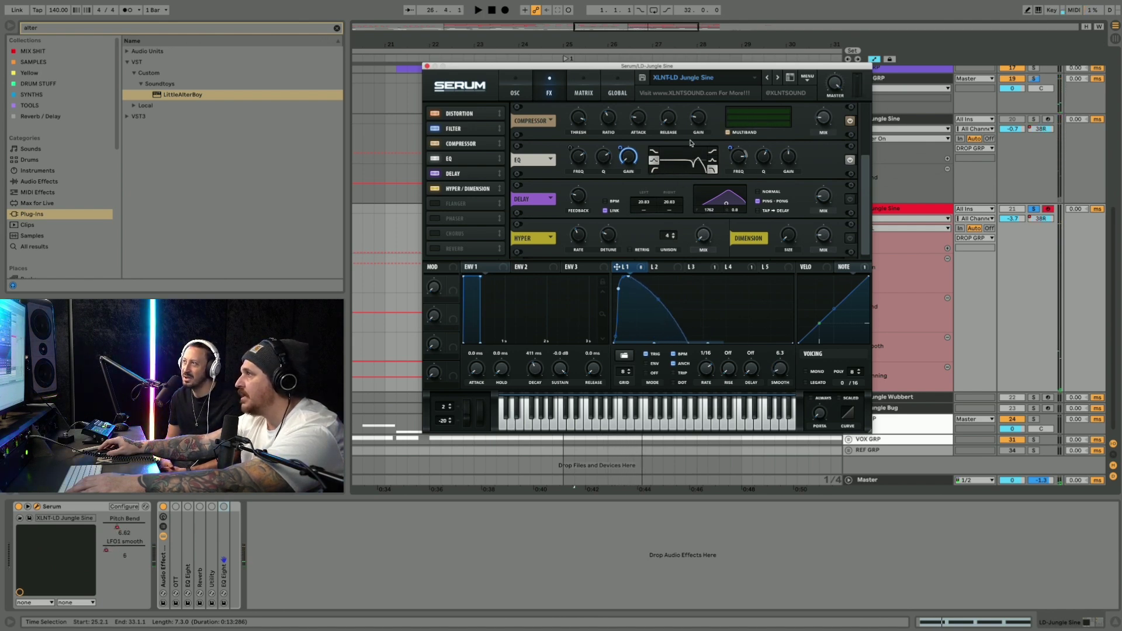
pyautogui.press('space')
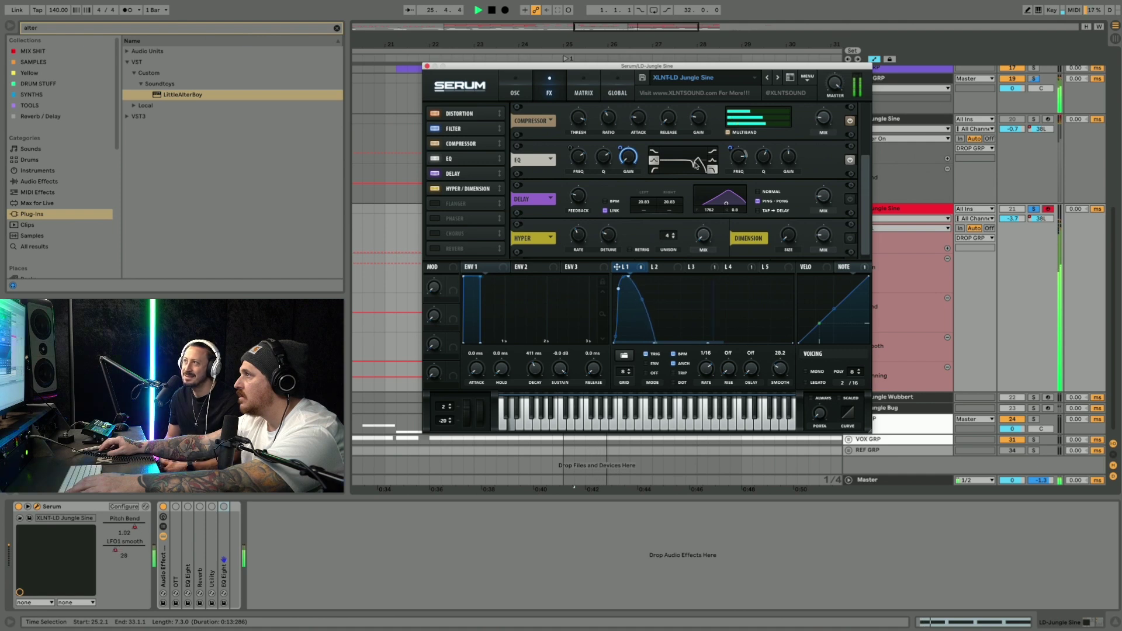
pyautogui.press('space')
# Reactivate LFO 3's modulation of the EQ's low-band frequency and audition the moving notch
pyautogui.click(714, 270)
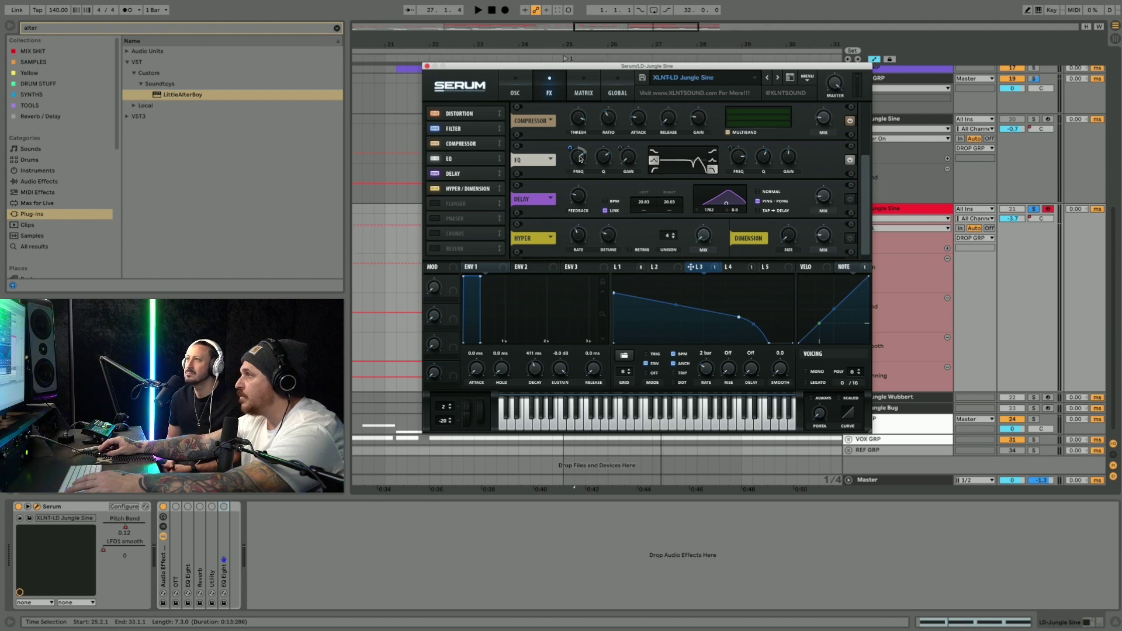
pyautogui.rightClick(570, 150)
pyautogui.click(599, 158)
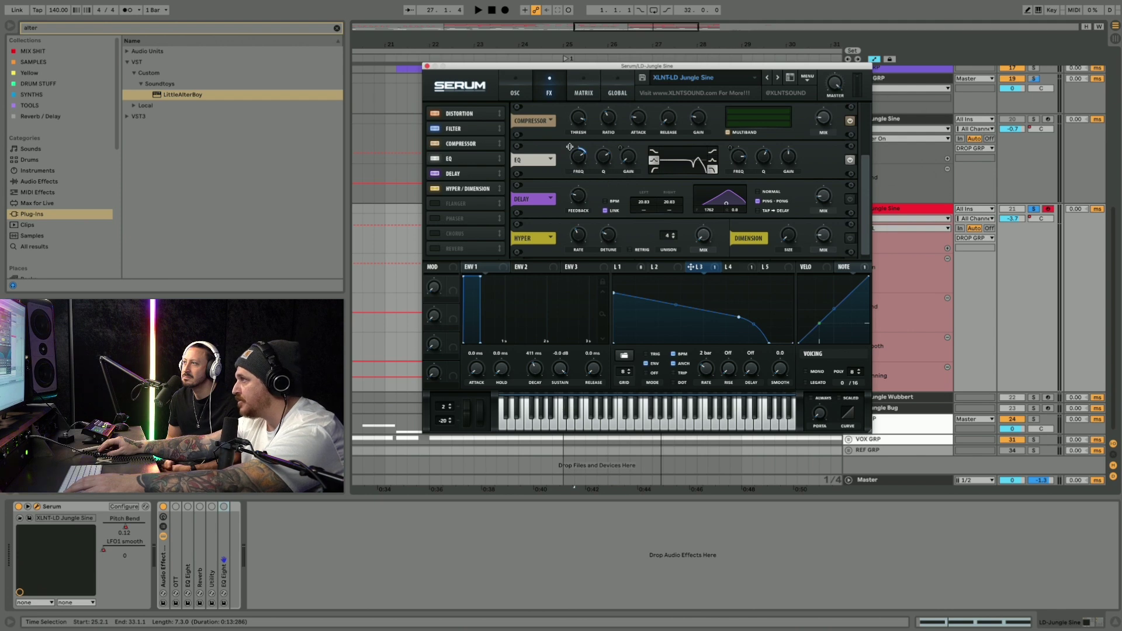
pyautogui.press('space')
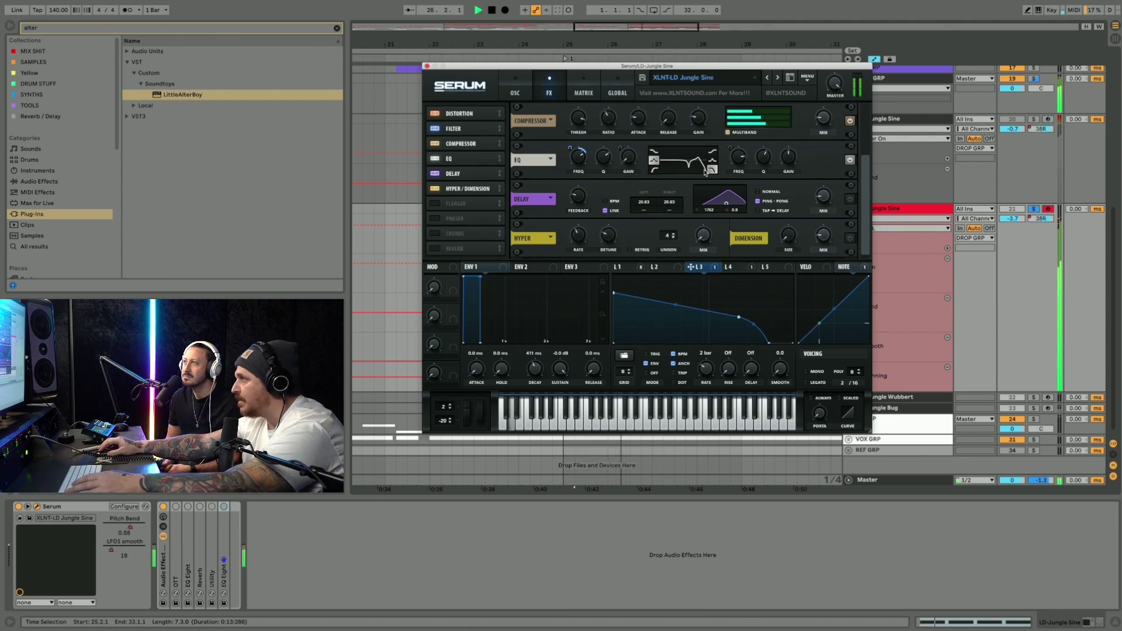
pyautogui.press('space')
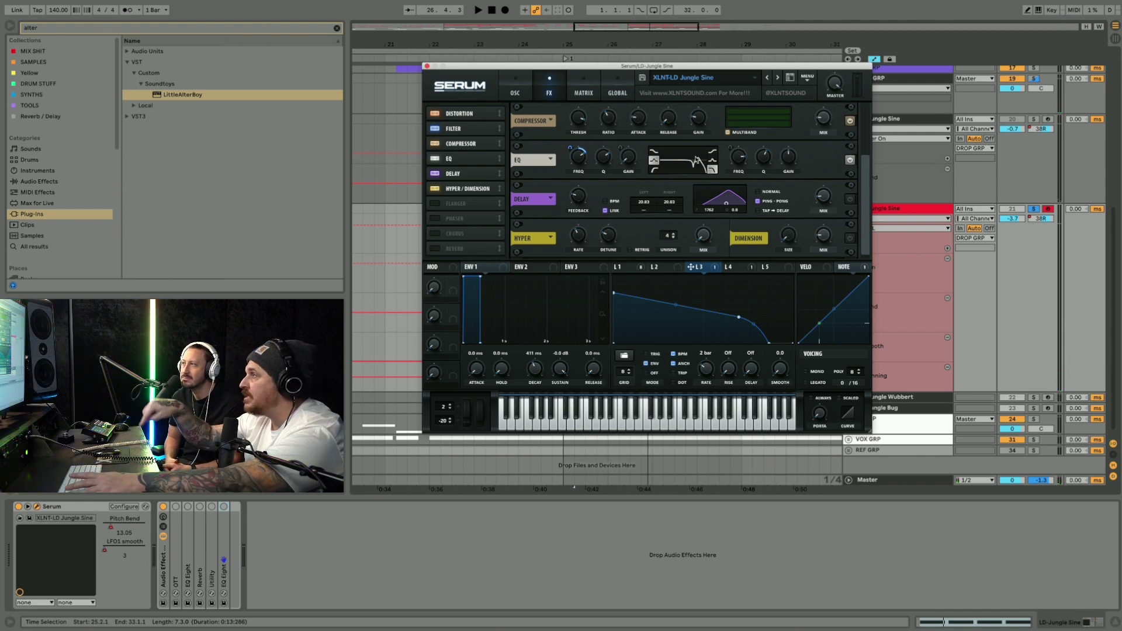
pyautogui.press('space')
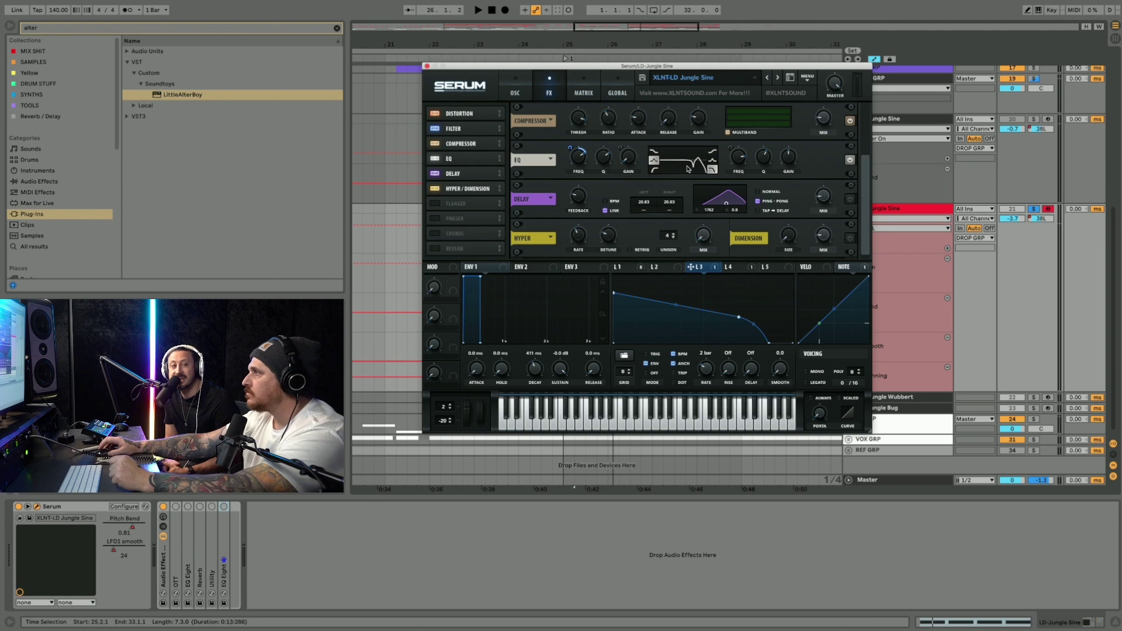
# Reactivate LFO 1's modulation of the EQ's high-band frequency and audition the phrase
pyautogui.click(737, 270)
pyautogui.click(641, 269)
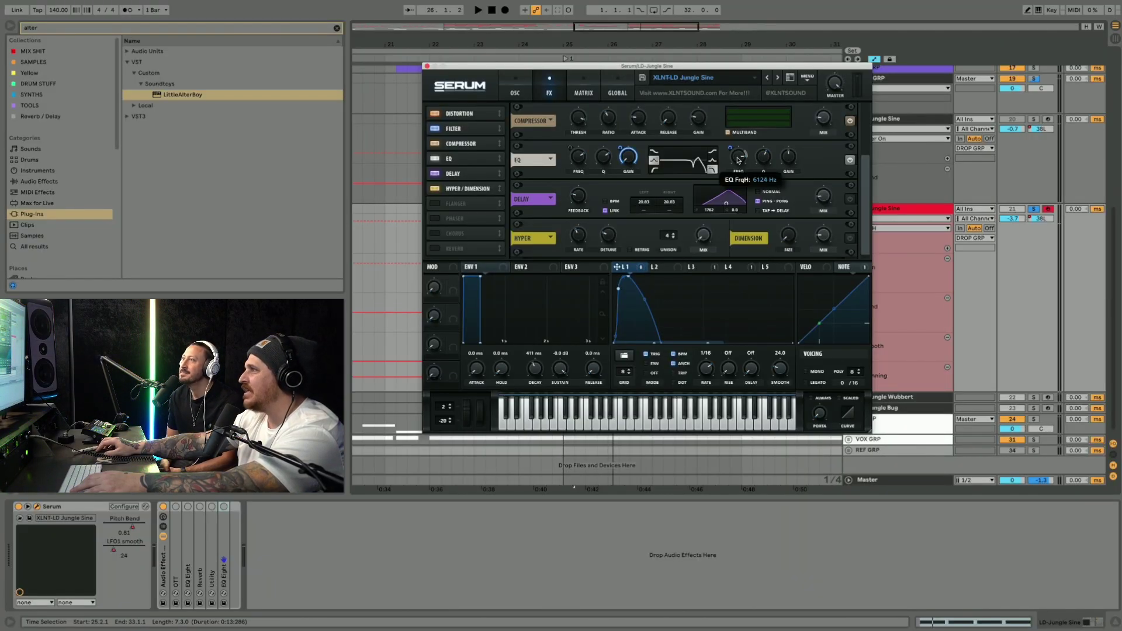
pyautogui.moveTo(732, 146); pyautogui.dragTo(731, 147)
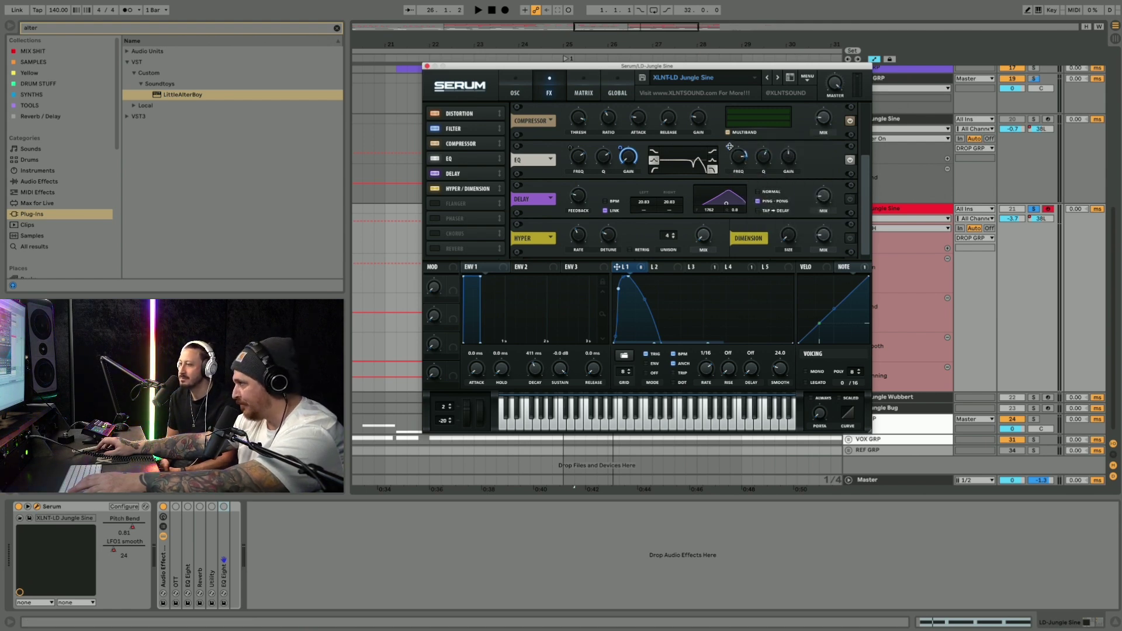
pyautogui.press('space')
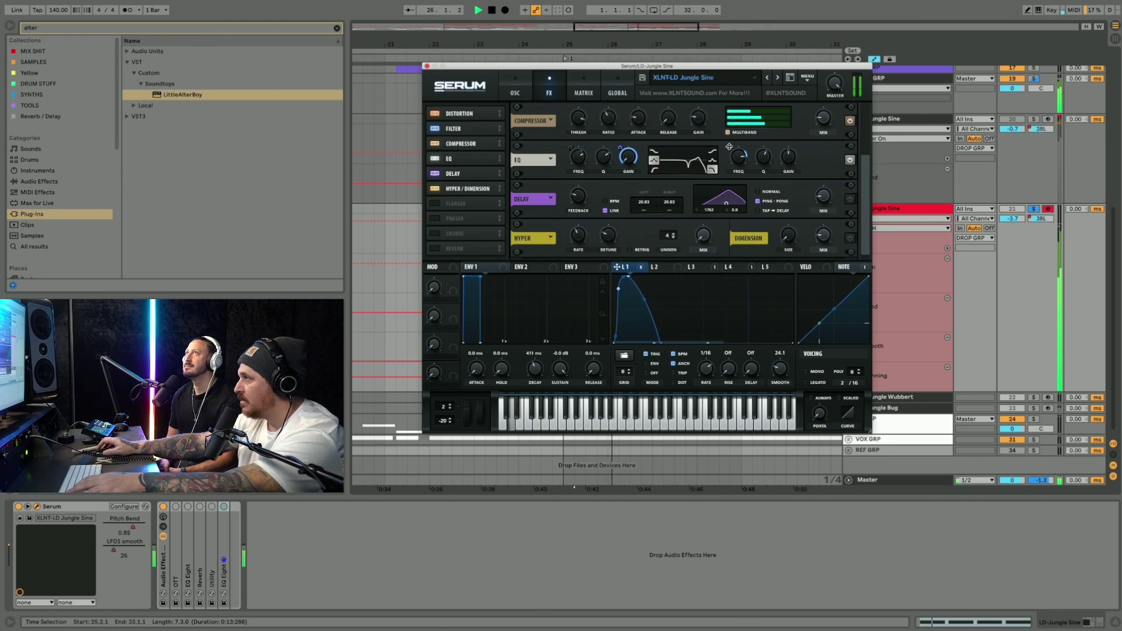
pyautogui.press('space')
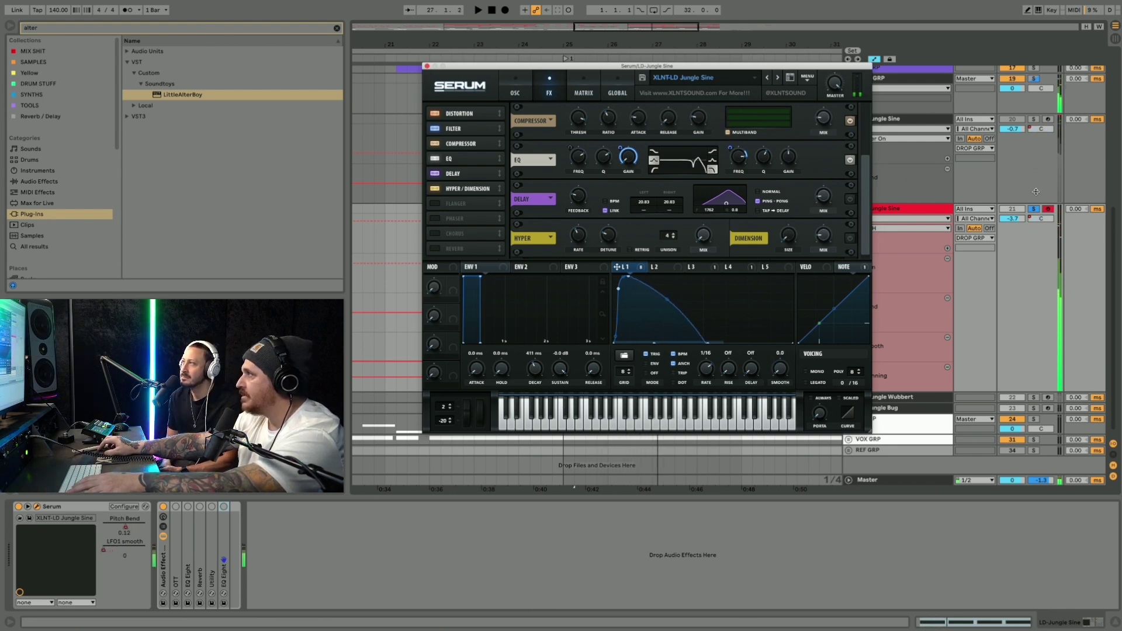
# Unsolo the red LD-Jungle Sine track and audition the lead within the full drop
pyautogui.click(1035, 209)
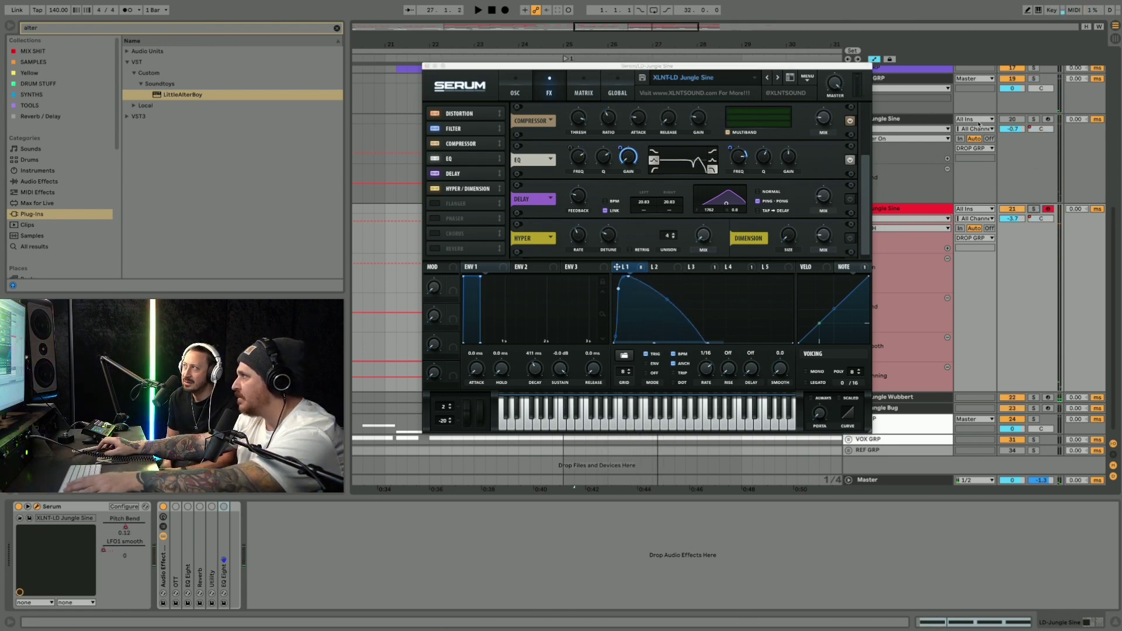
pyautogui.press('space')
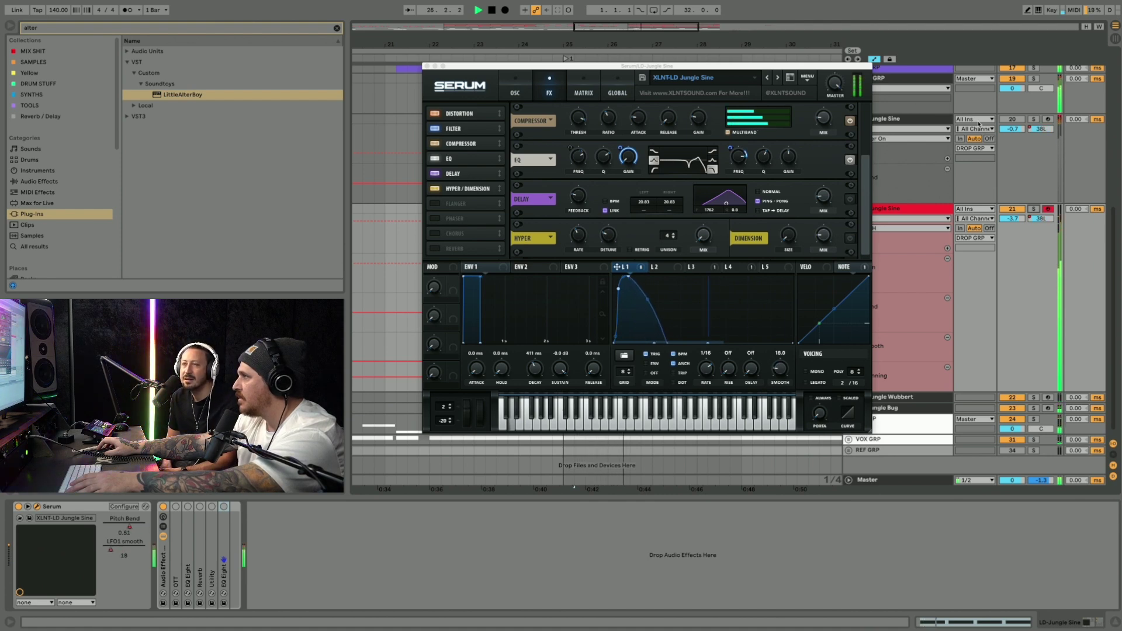
pyautogui.press('space')
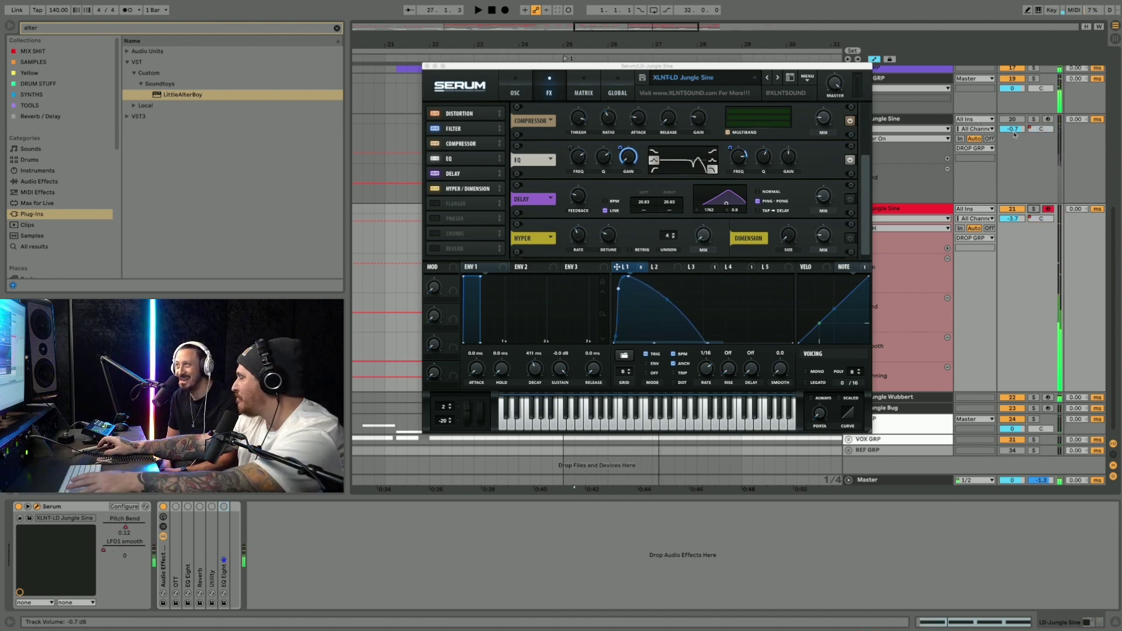
# Enable the Delay effect and audition the phrase
pyautogui.click(760, 186)
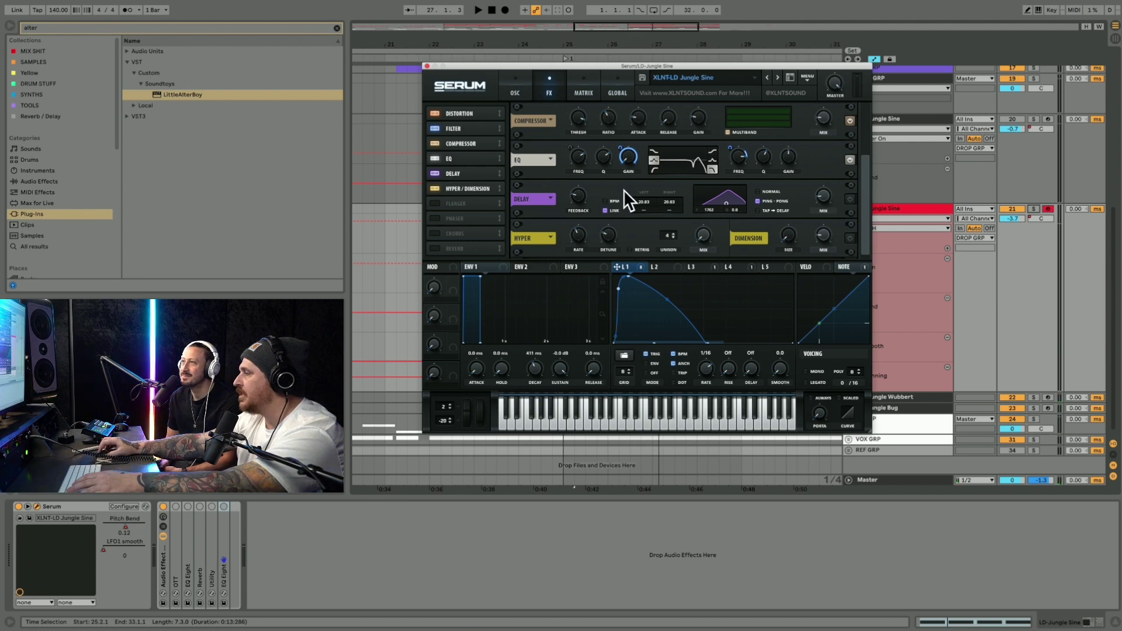
pyautogui.click(850, 199)
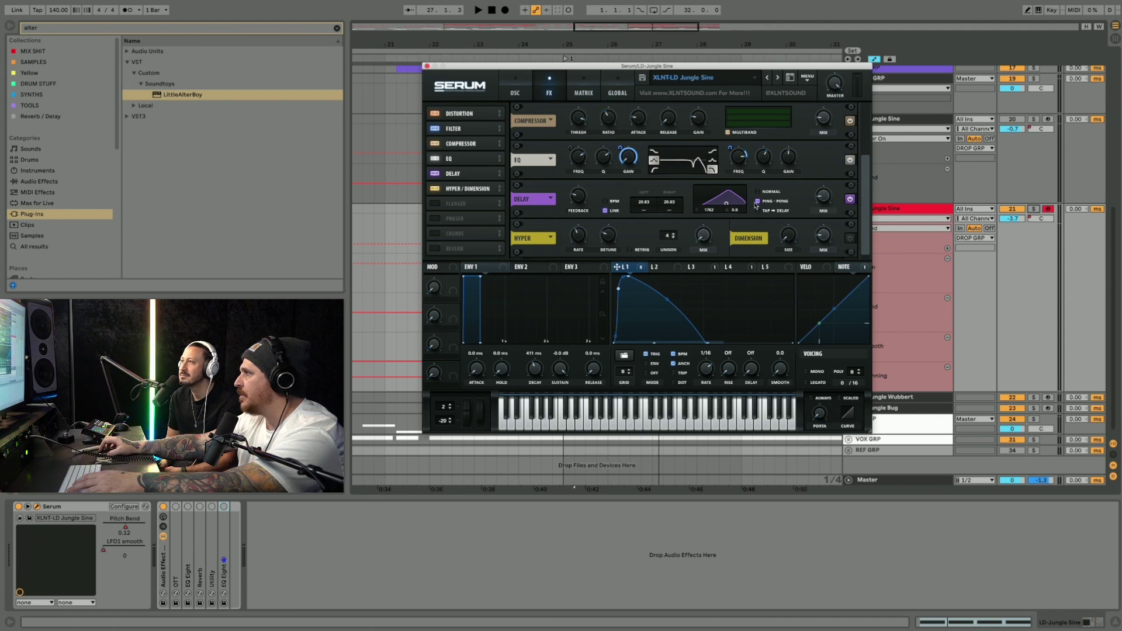
pyautogui.moveTo(823, 200)
pyautogui.press('space')
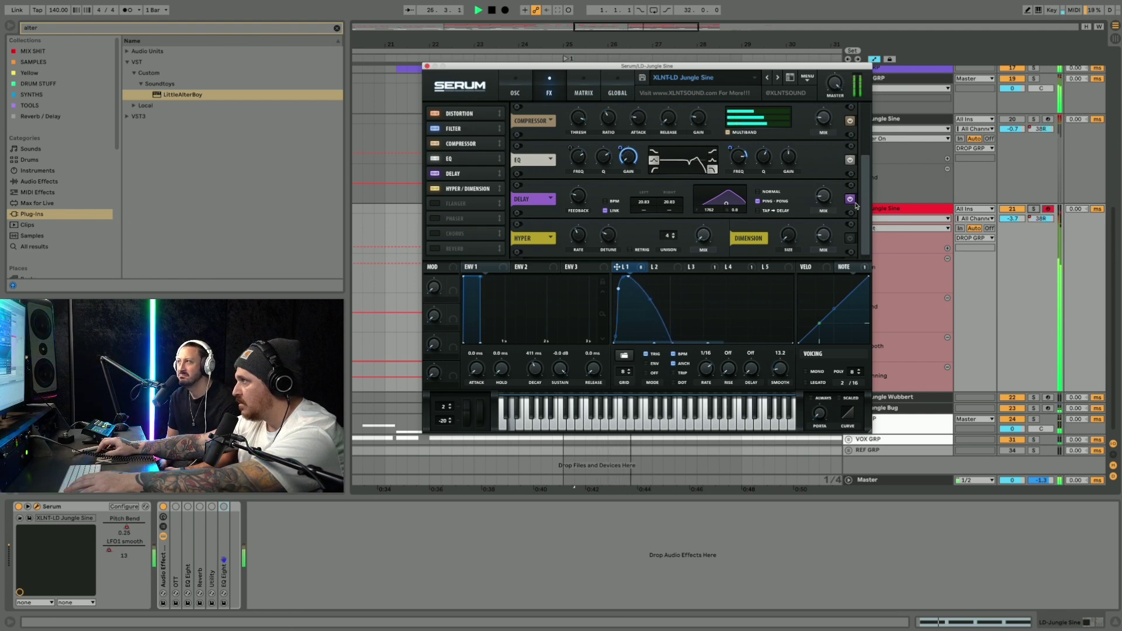
pyautogui.press('space')
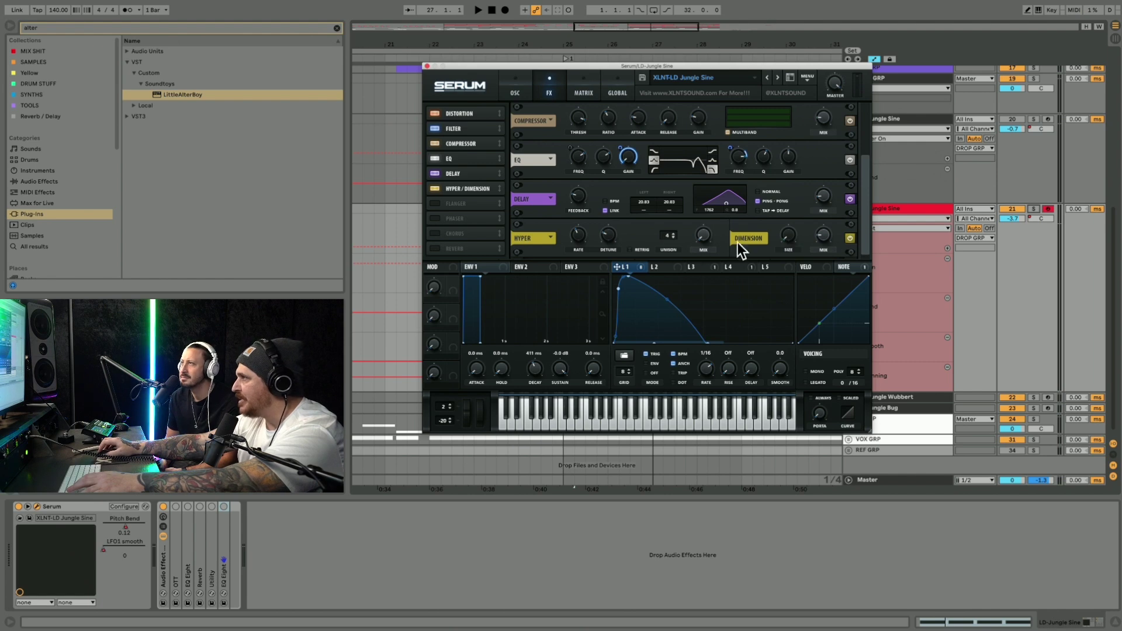
# Enable the Hyper/Dimension effect and audition the lead phrase
pyautogui.click(827, 237)
pyautogui.press('space')
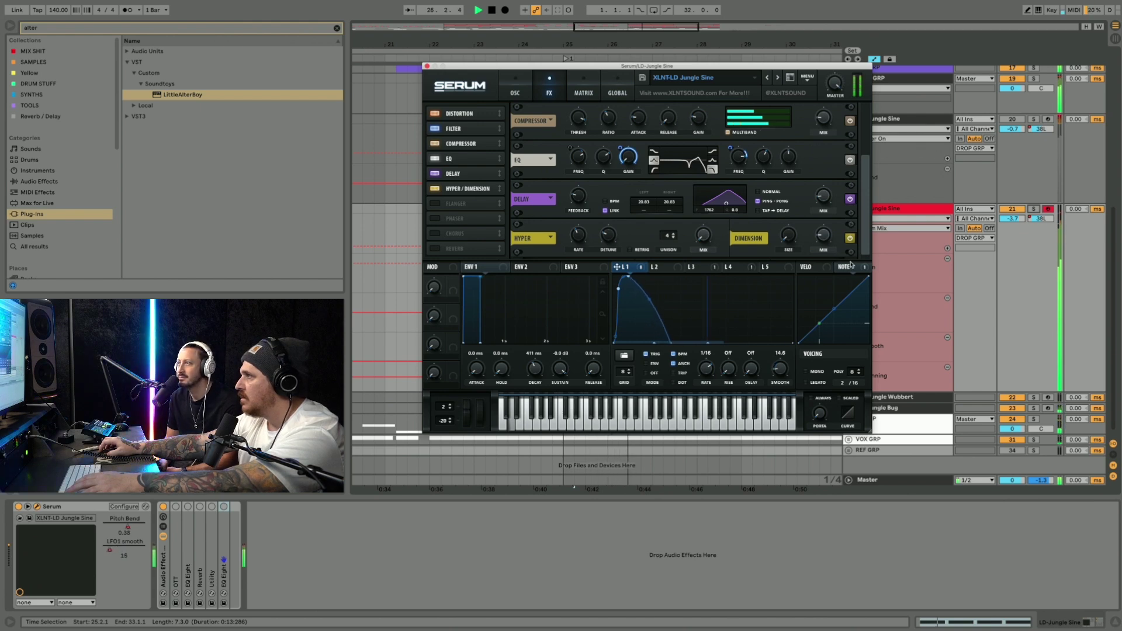
pyautogui.press('space')
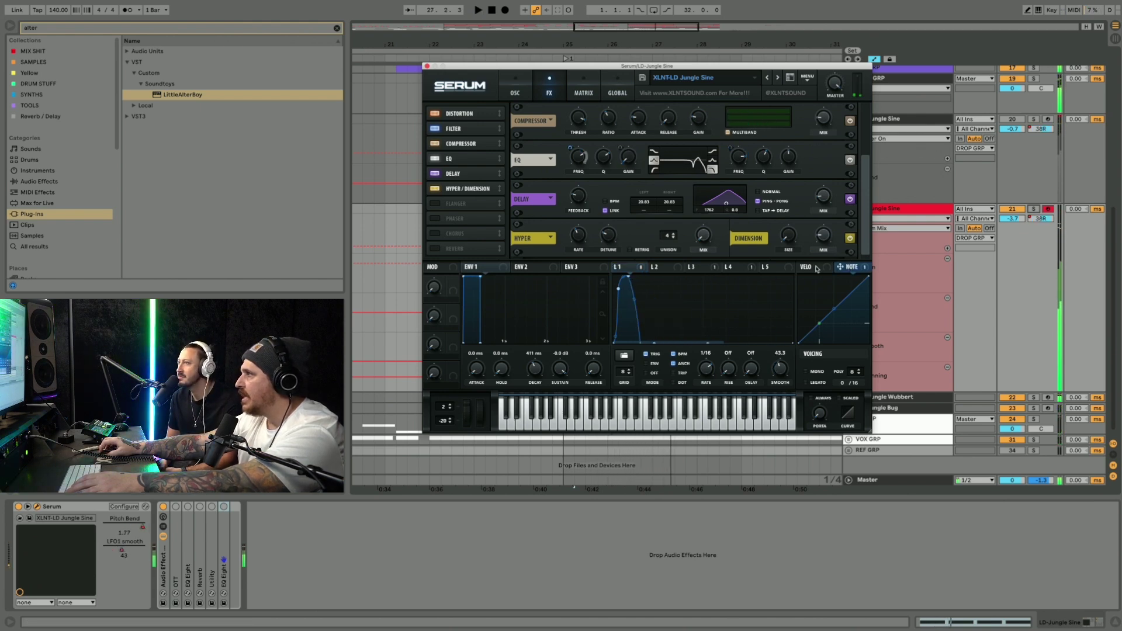
# Review the LFO 1 and LFO 2 shapes and audition the phrase
pyautogui.click(734, 267)
pyautogui.click(621, 268)
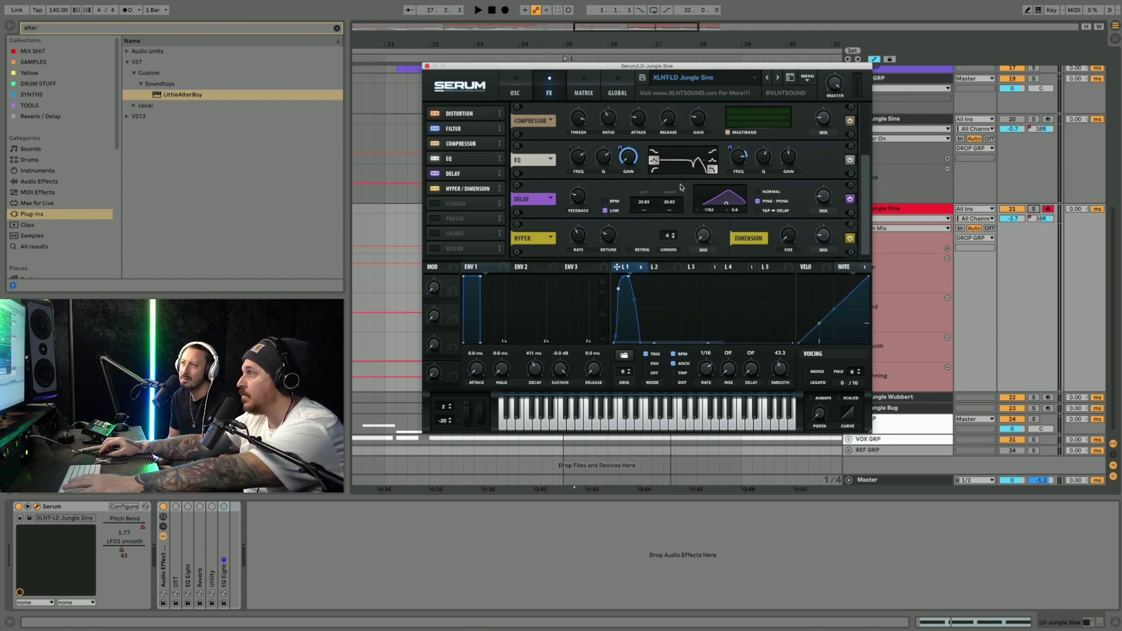
pyautogui.click(657, 267)
pyautogui.press('space')
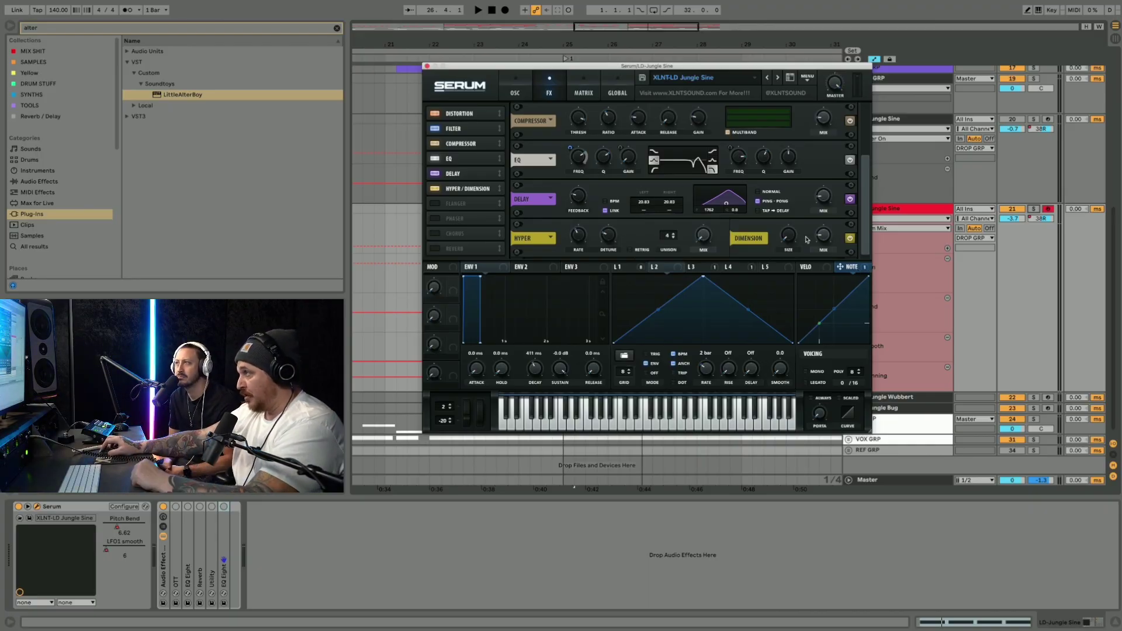
# Examine the Note modulation on the EQ's low-band frequency while playing the phrase and a live note from the computer MIDI keyboard
pyautogui.rightClick(575, 153)
pyautogui.click(580, 157)
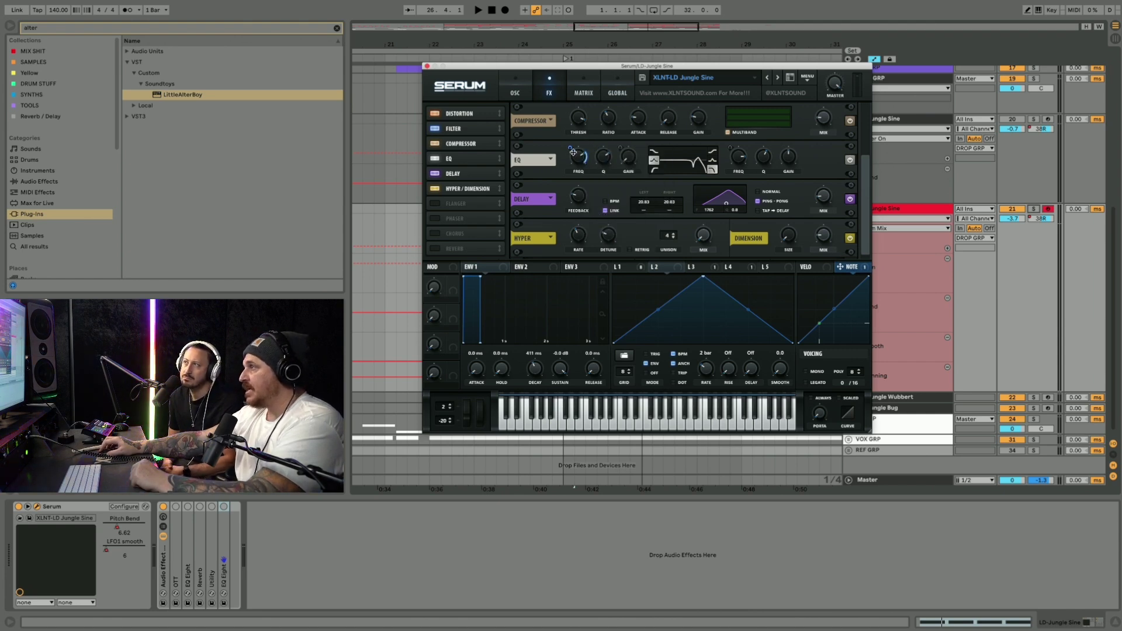
pyautogui.moveTo(570, 146)
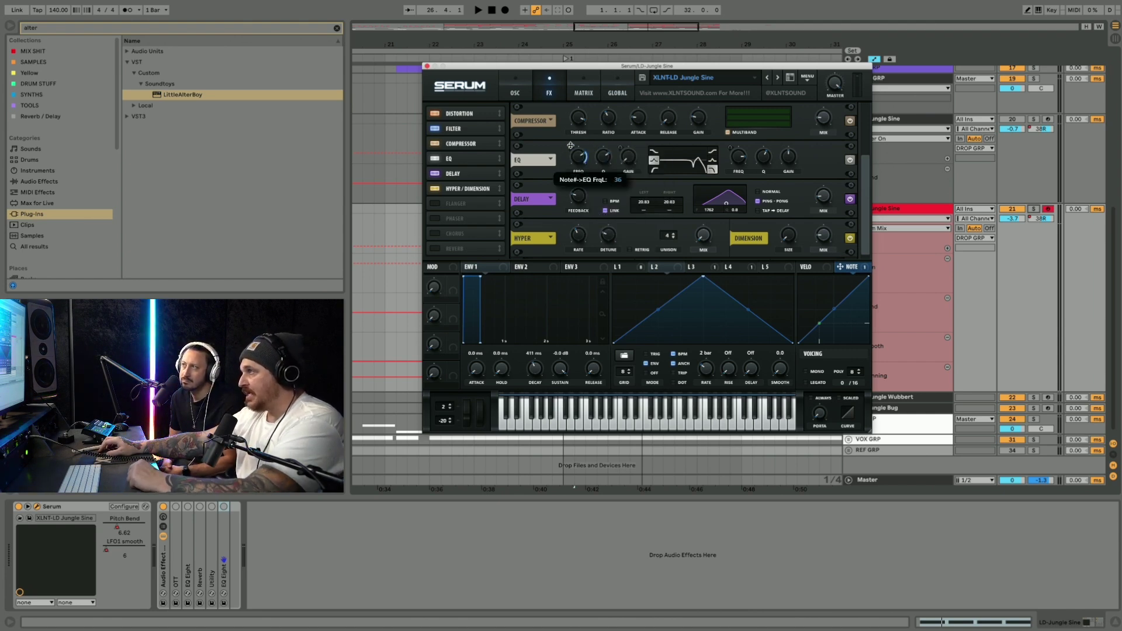
pyautogui.press('space')
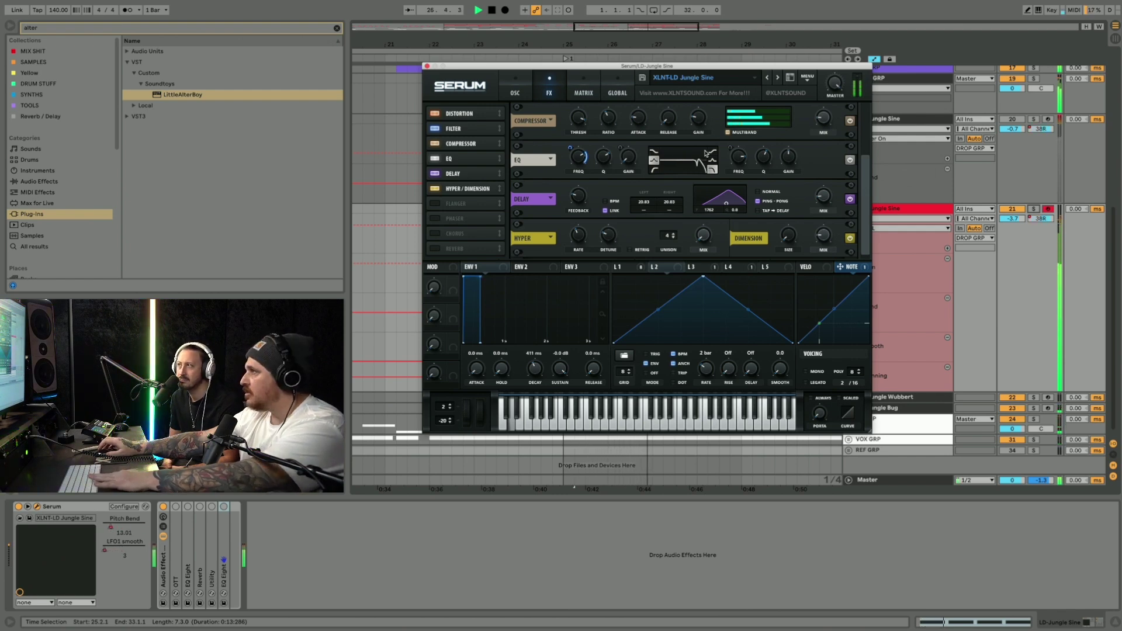
pyautogui.press('space')
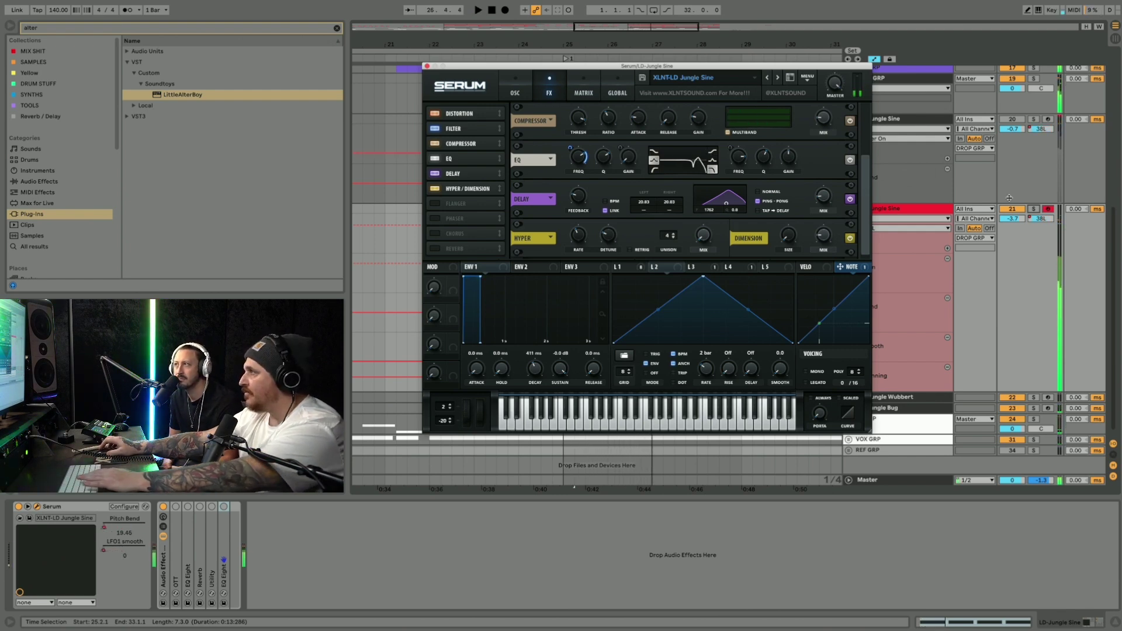
pyautogui.click(1038, 11)
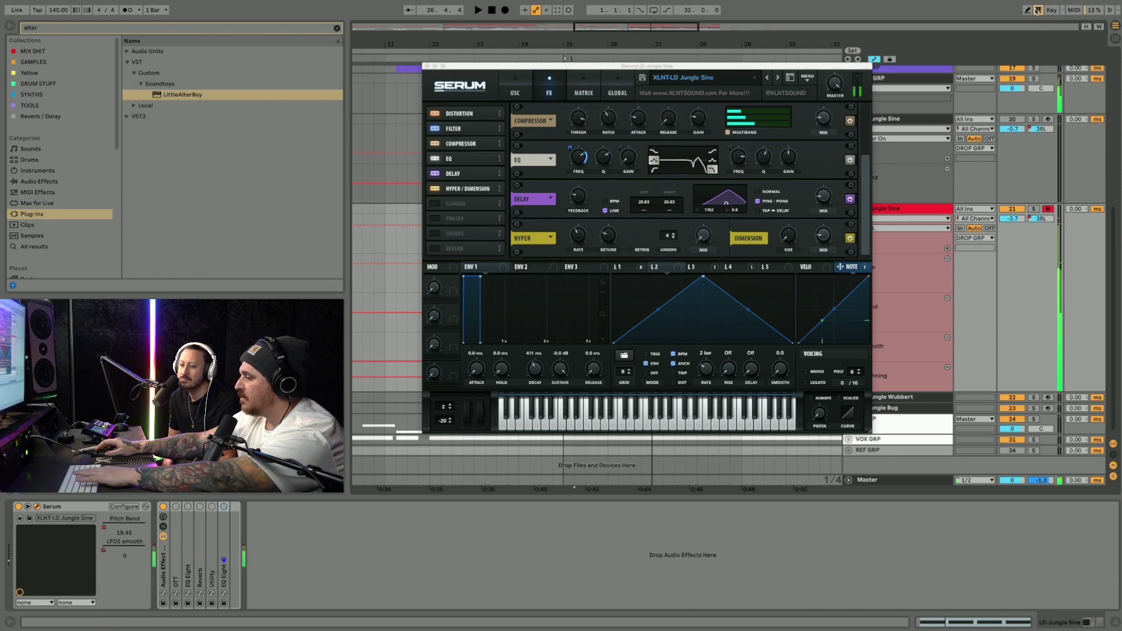
pyautogui.press('a')
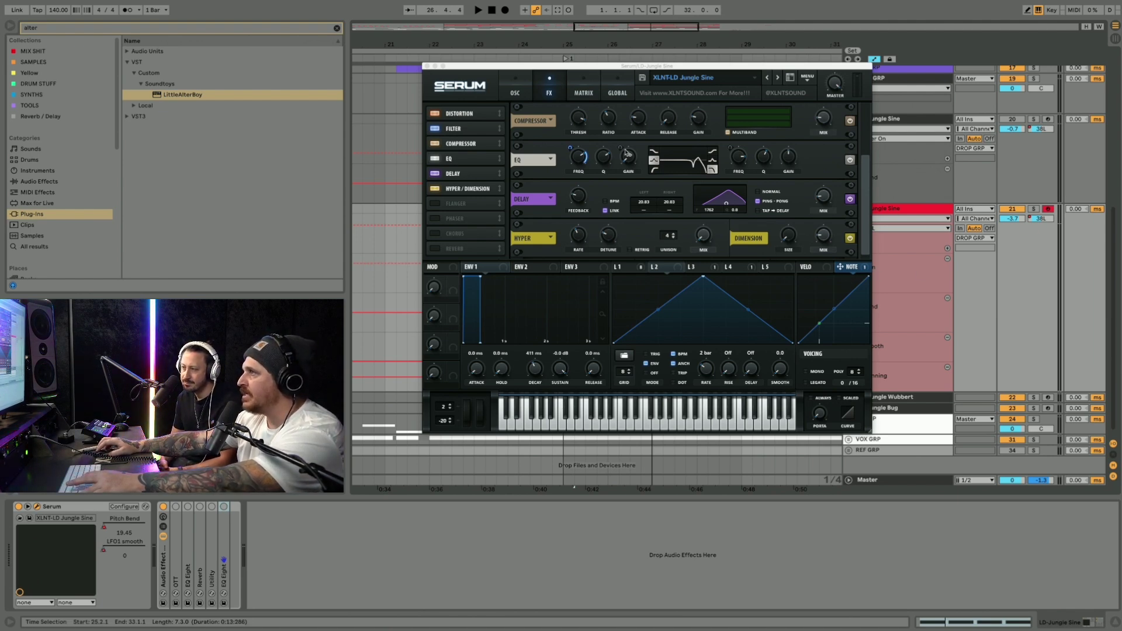
# Review the LFO 3 and LFO 2 curves and the modulation matrix, and close the Serum window
pyautogui.click(515, 86)
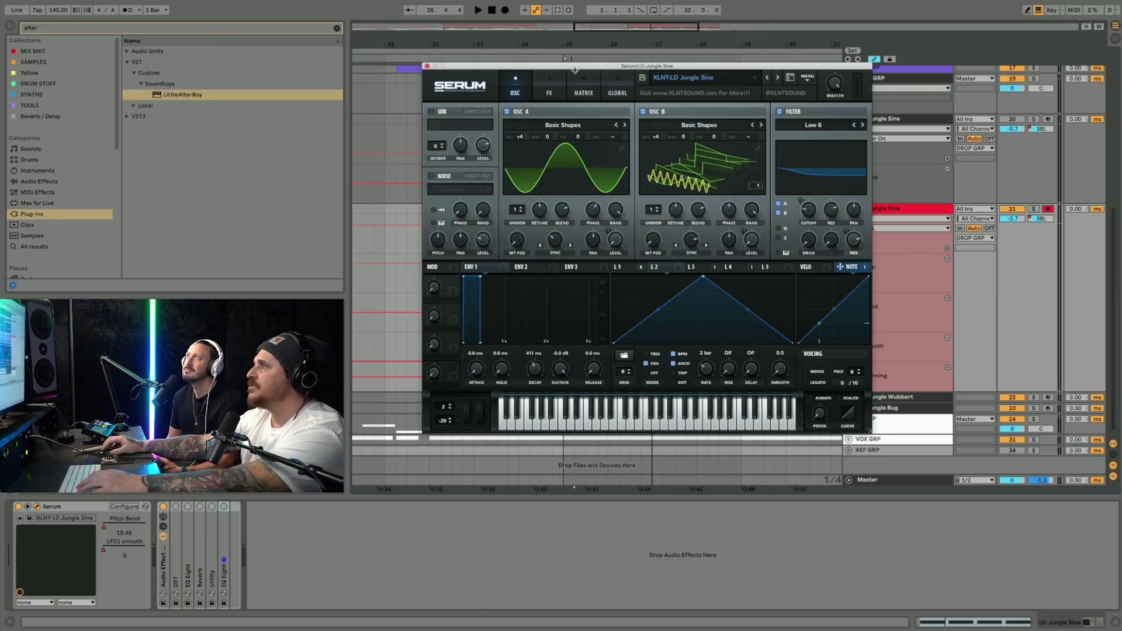
pyautogui.moveTo(574, 64); pyautogui.dragTo(574, 60)
pyautogui.click(698, 260)
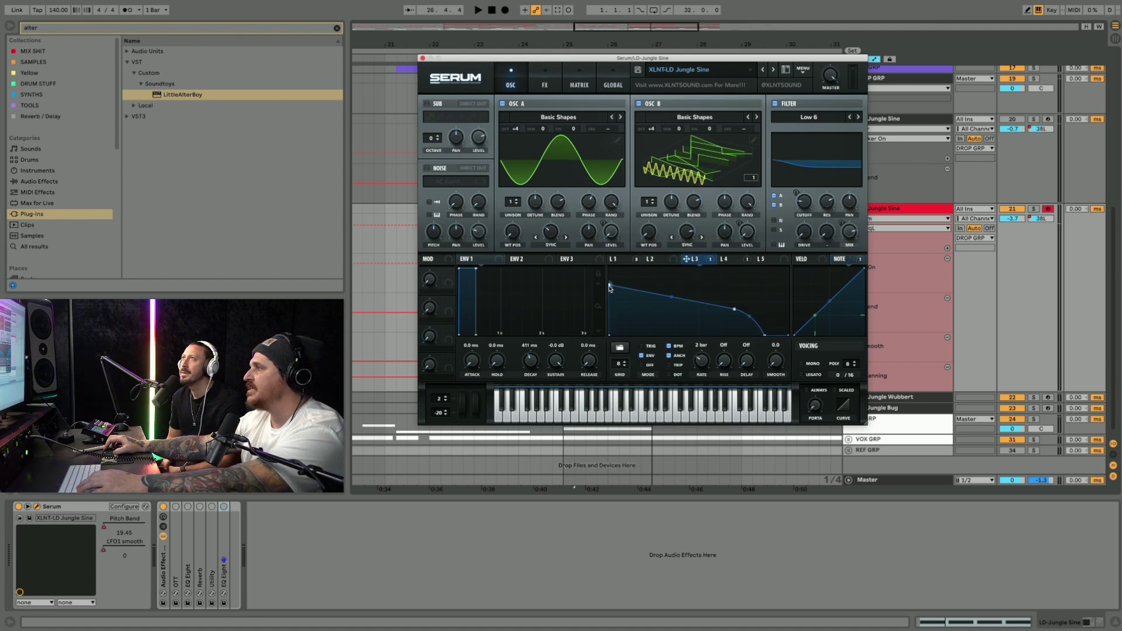
pyautogui.click(650, 259)
pyautogui.click(695, 259)
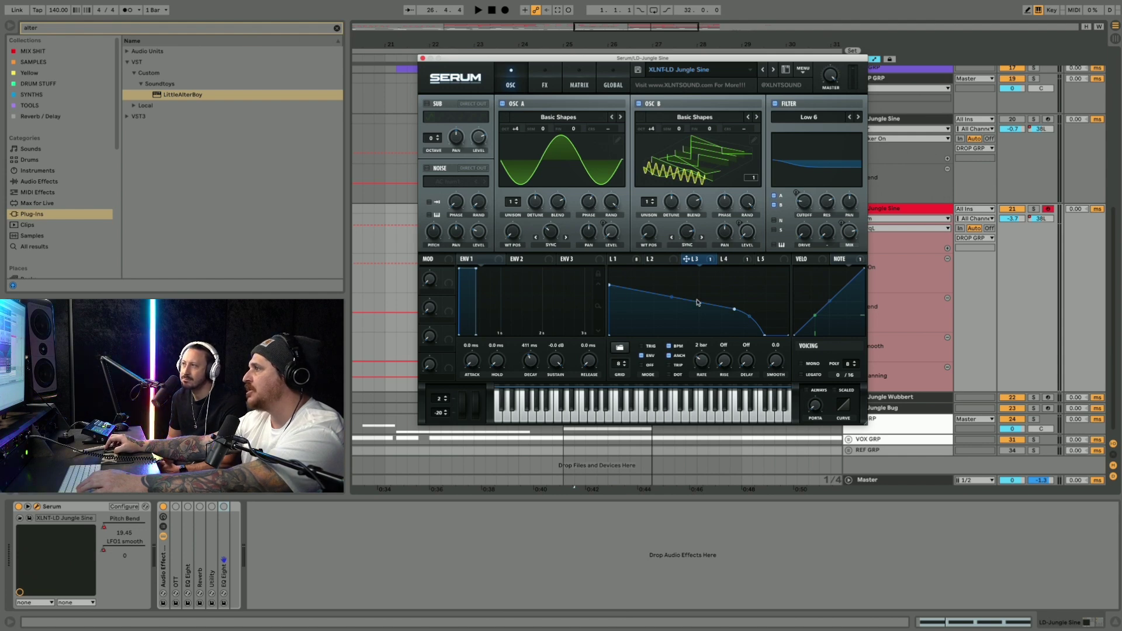
pyautogui.click(571, 78)
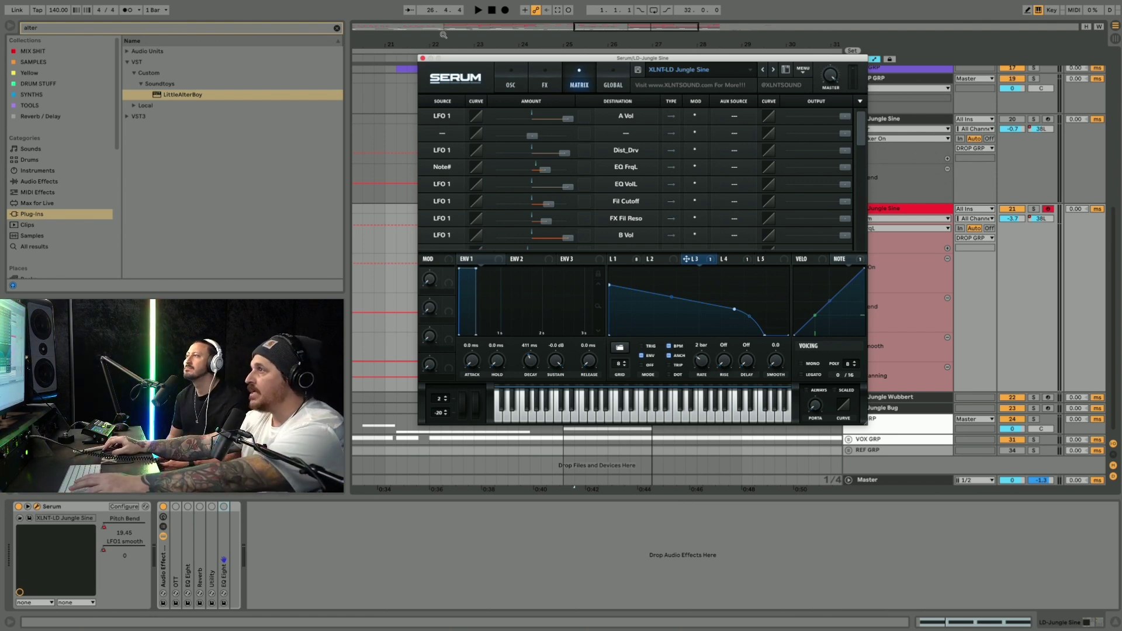
pyautogui.click(423, 58)
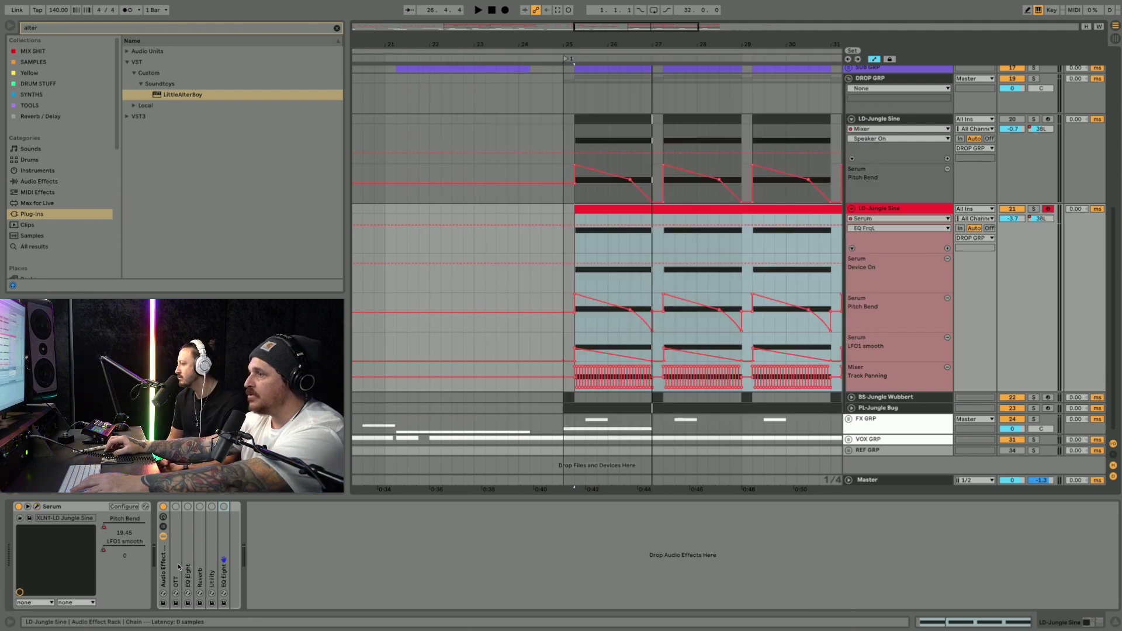
# Solo the DRUM GRP and play the drop's drums with the Kicks group unfolded
pyautogui.scroll(5, 597, 213)
pyautogui.scroll(1, 597, 212)
pyautogui.scroll(2, 765, 163)
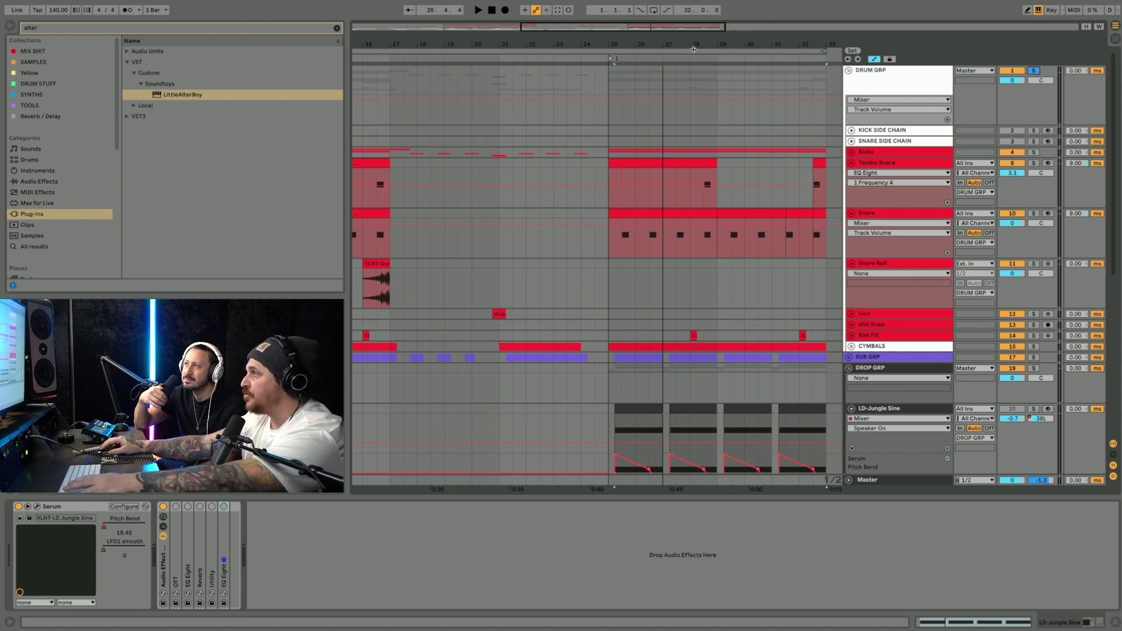
pyautogui.moveTo(692, 47); pyautogui.dragTo(692, 42)
pyautogui.press('space')
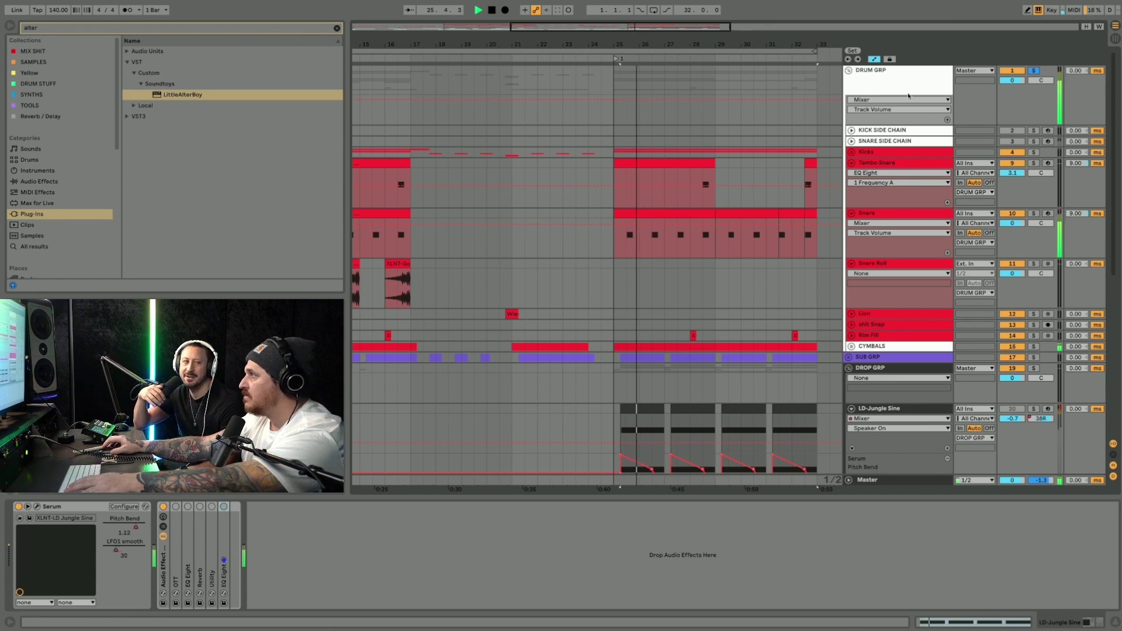
pyautogui.click(852, 152)
pyautogui.scroll(-8, 824, 193)
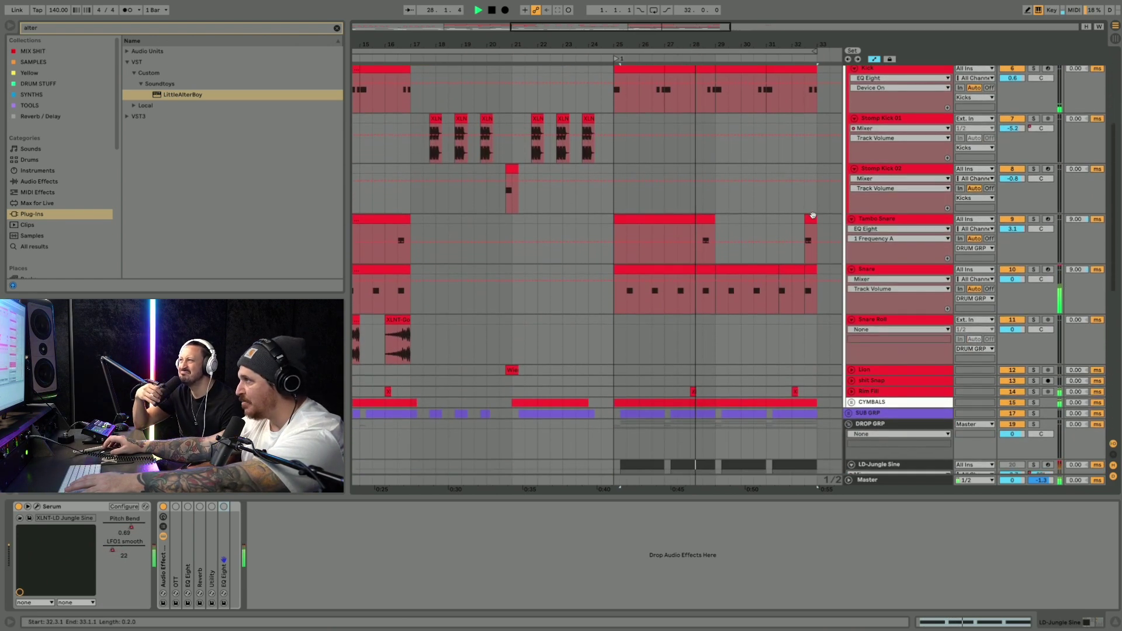
pyautogui.press('space')
# Audition the Tambo Snare and Snare tracks soloed together around bar 28, and the Snare Roll clip at bar 16
pyautogui.click(1033, 138)
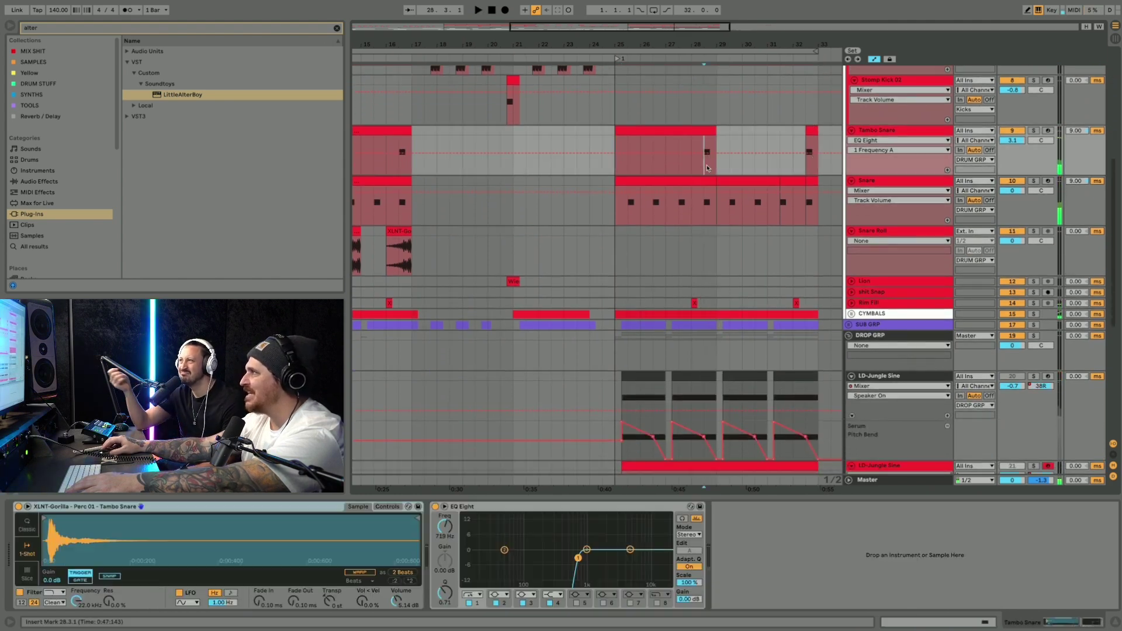
pyautogui.click(1033, 131)
pyautogui.click(1034, 181)
pyautogui.press('space')
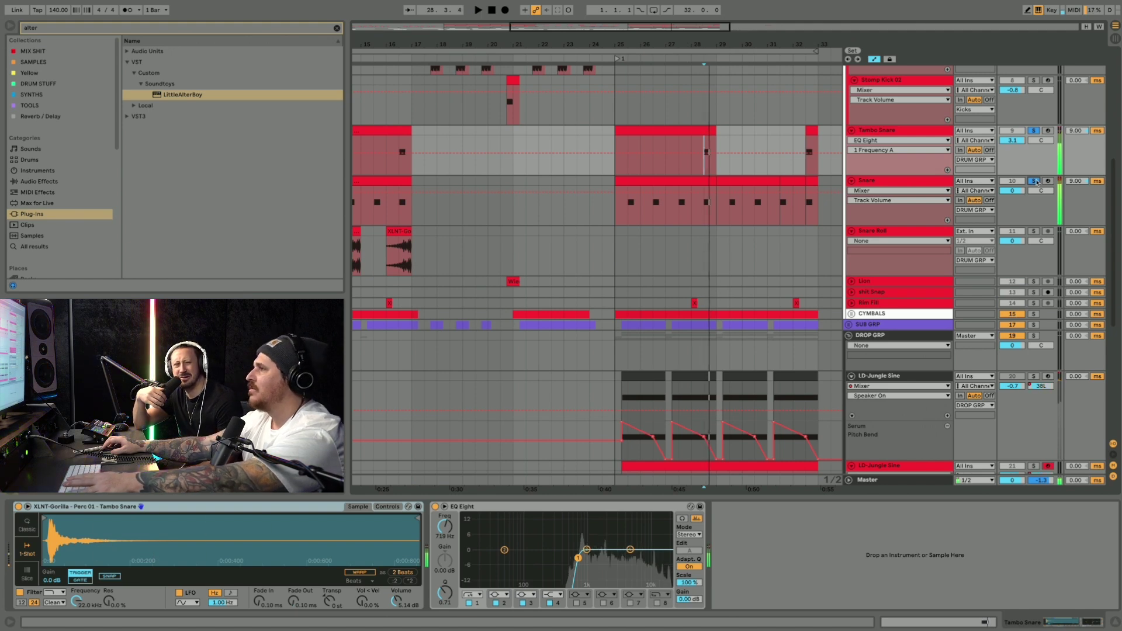
pyautogui.click(1034, 231)
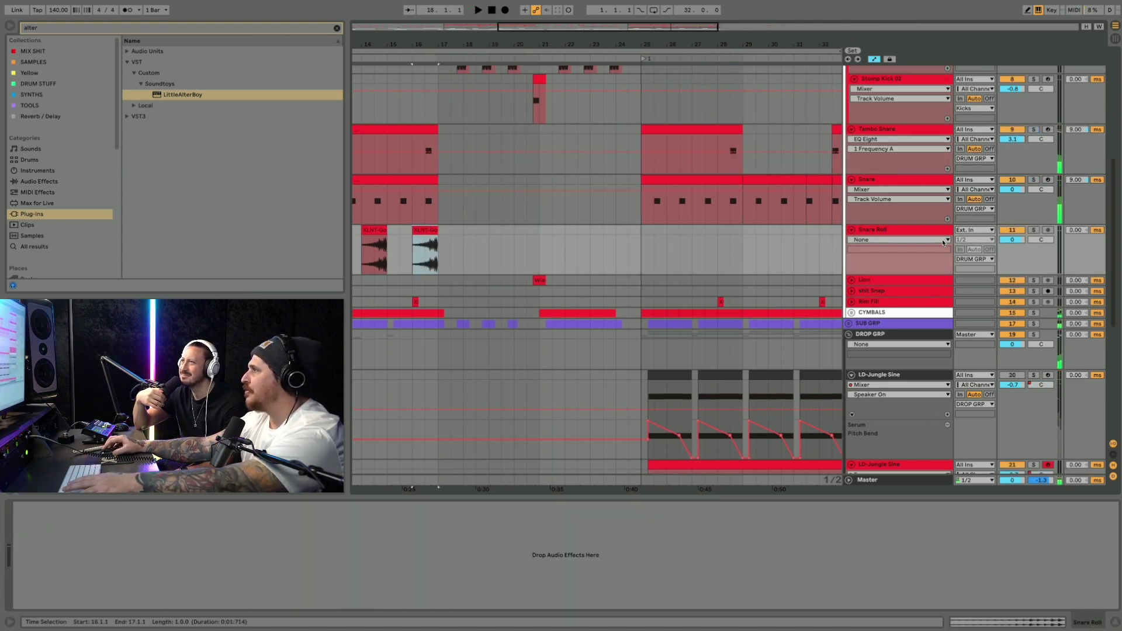
pyautogui.click(1033, 229)
# Solo the Stomp Kick 01 track, compare its clip near bar 22 with EQ Eight off and on, and unsolo it
pyautogui.scroll(5, 910, 240)
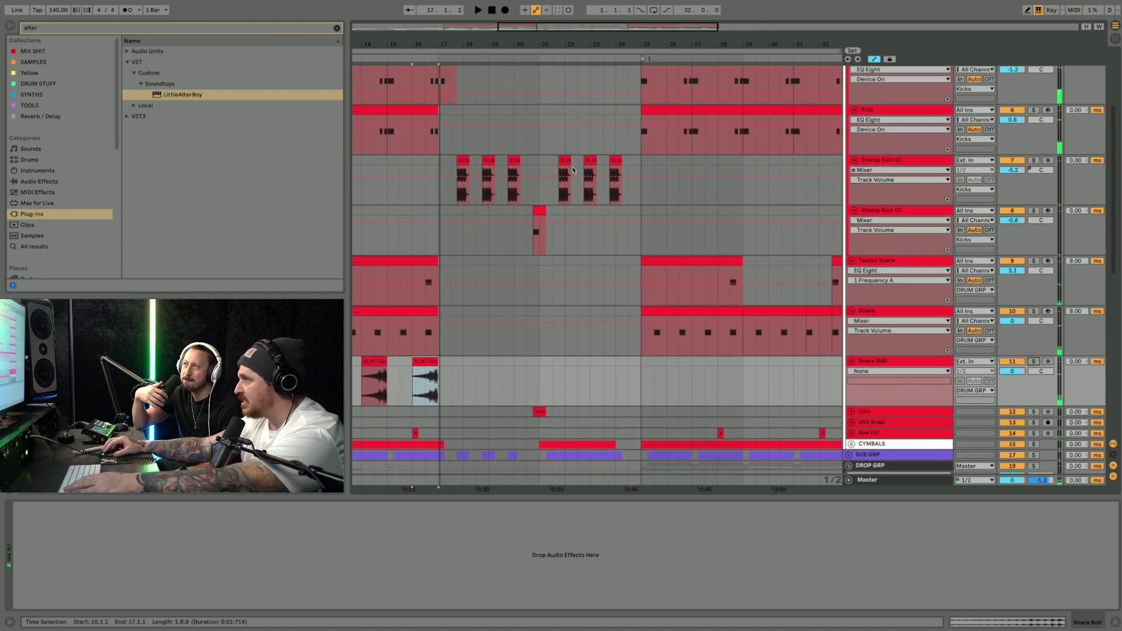
pyautogui.click(1014, 160)
pyautogui.click(1034, 161)
pyautogui.press('space')
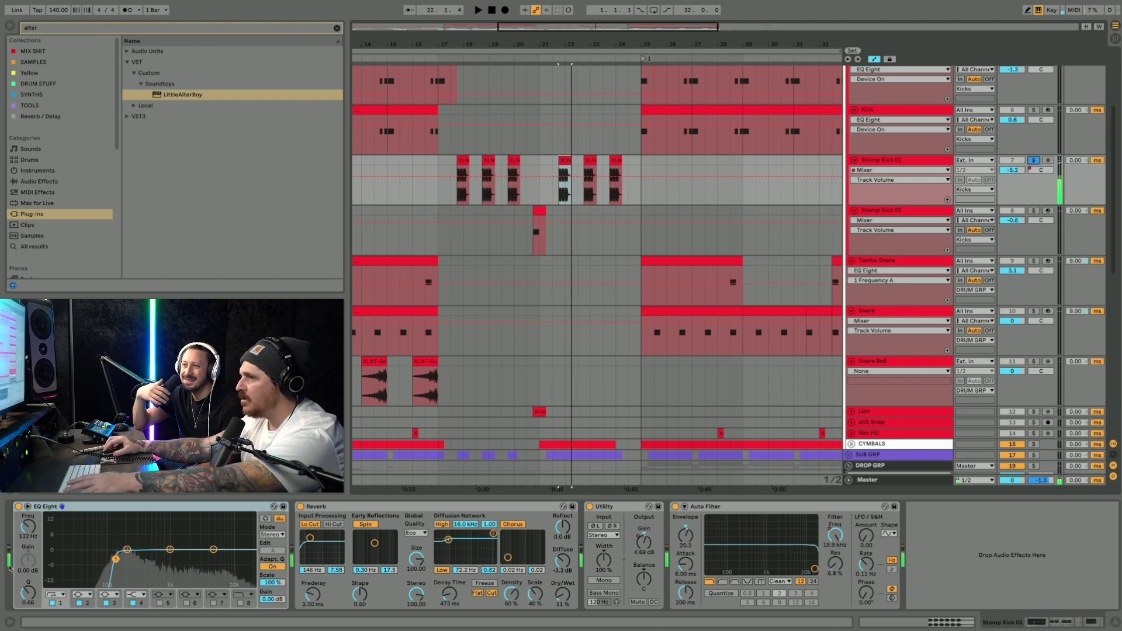
pyautogui.click(19, 507)
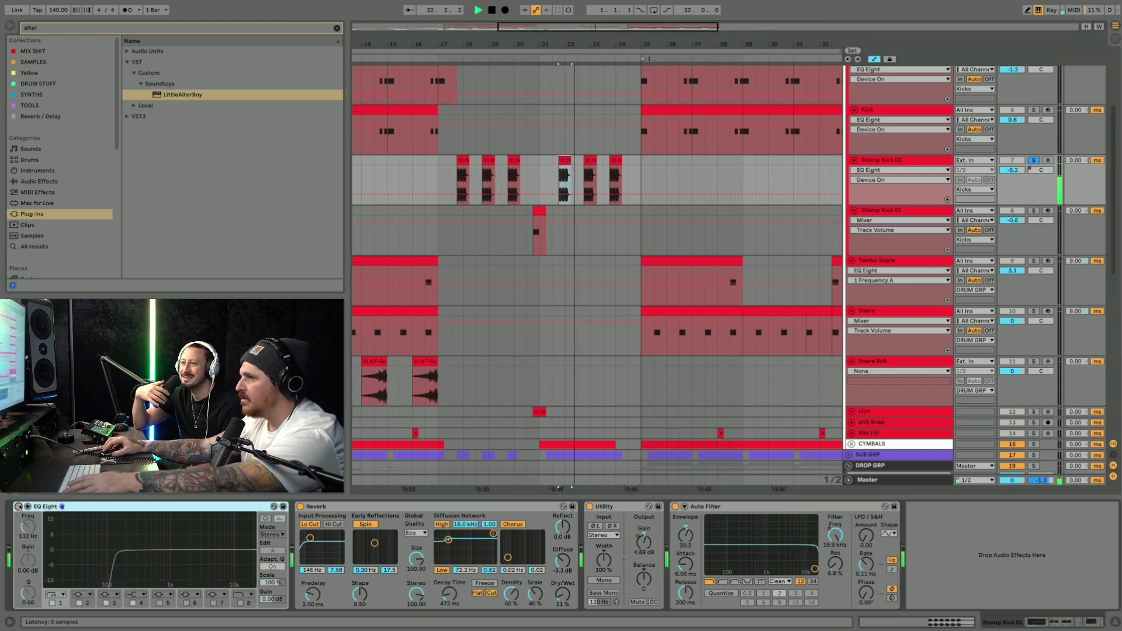
pyautogui.click(19, 507)
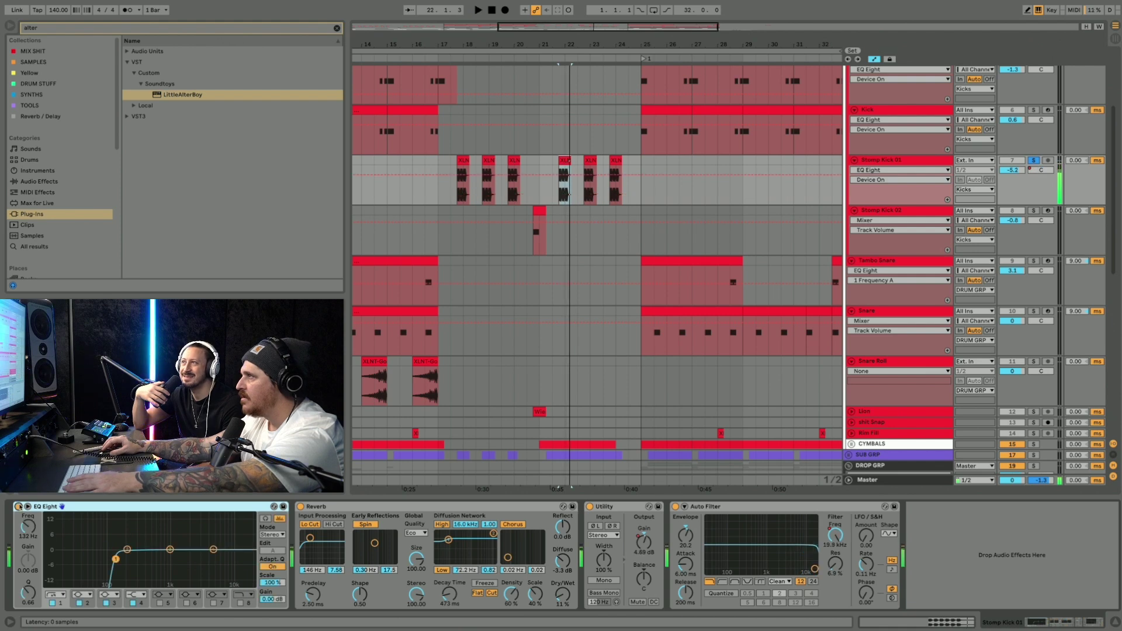
pyautogui.click(1035, 161)
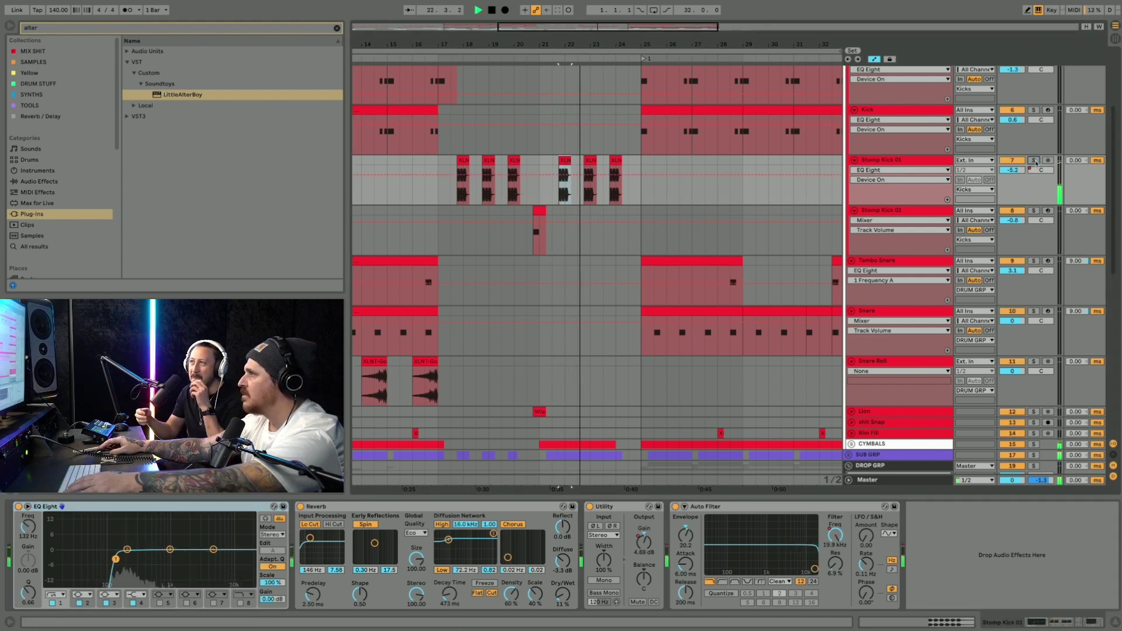
# Unfold the SUB GRP and play its SUB clips from about bar 17 to bar 22 in the full mix
pyautogui.scroll(-5, 633, 207)
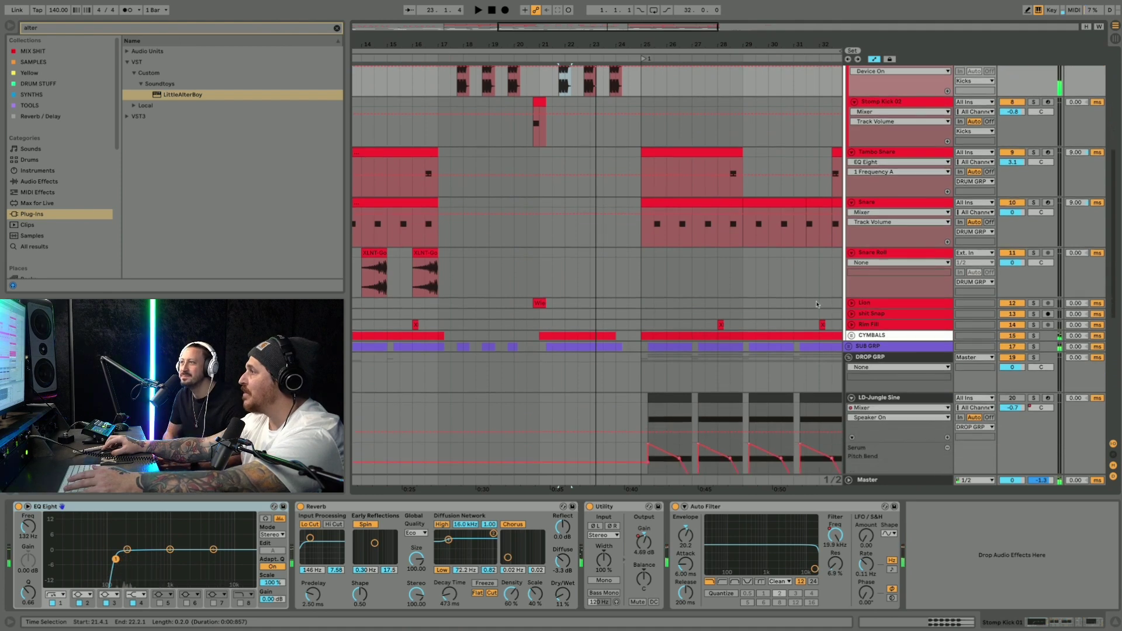
pyautogui.click(849, 346)
pyautogui.scroll(-6, 584, 281)
pyautogui.click(552, 263)
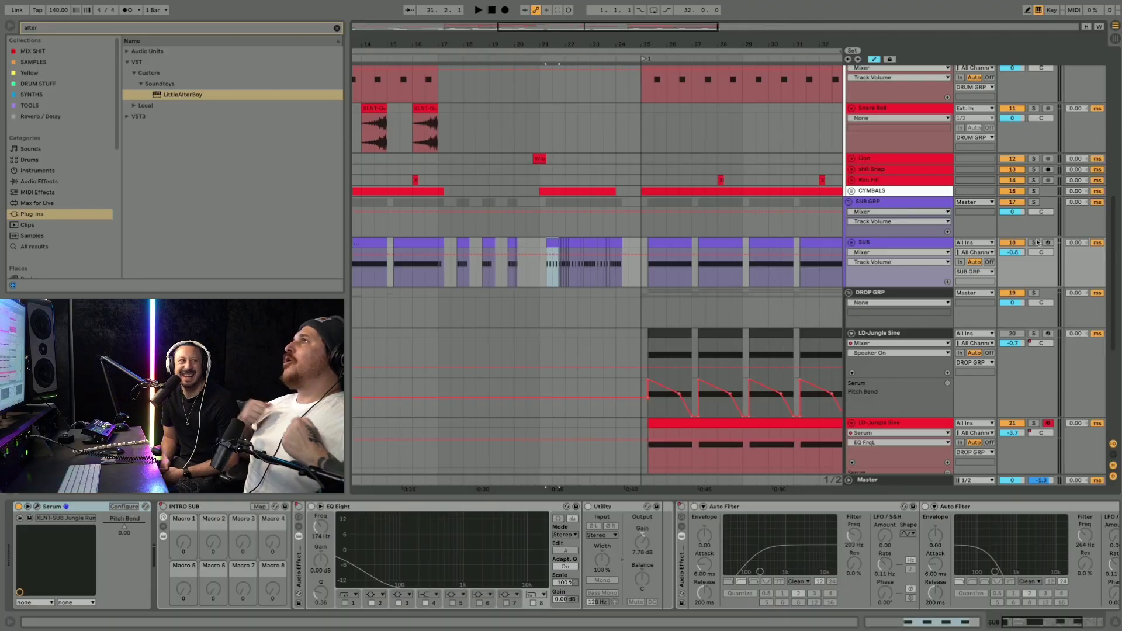
pyautogui.press('space')
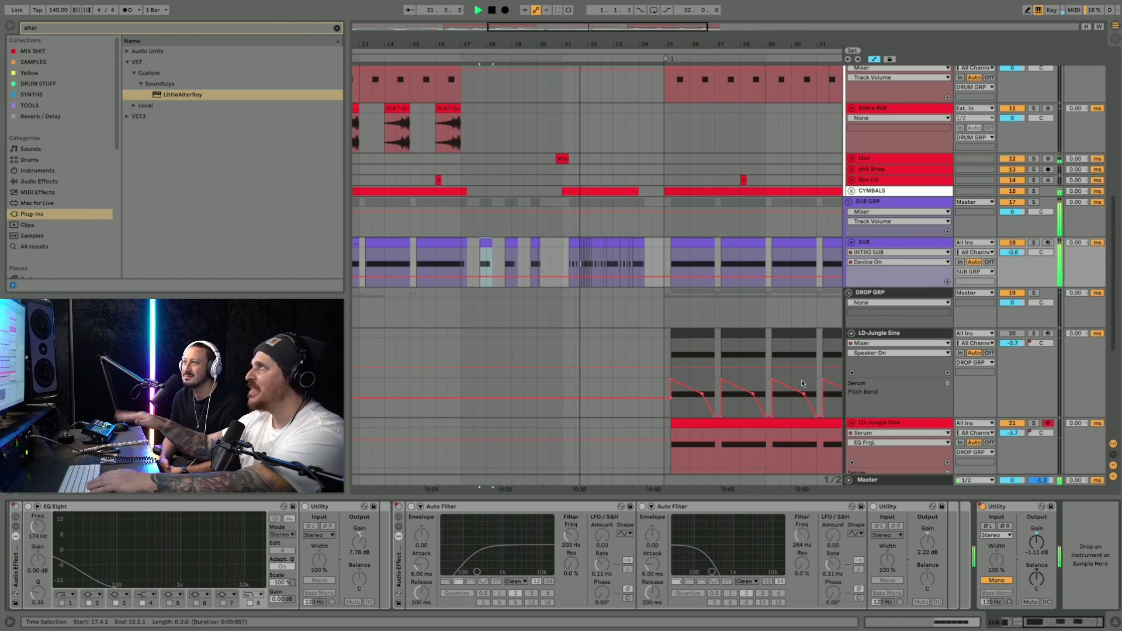
pyautogui.press('space')
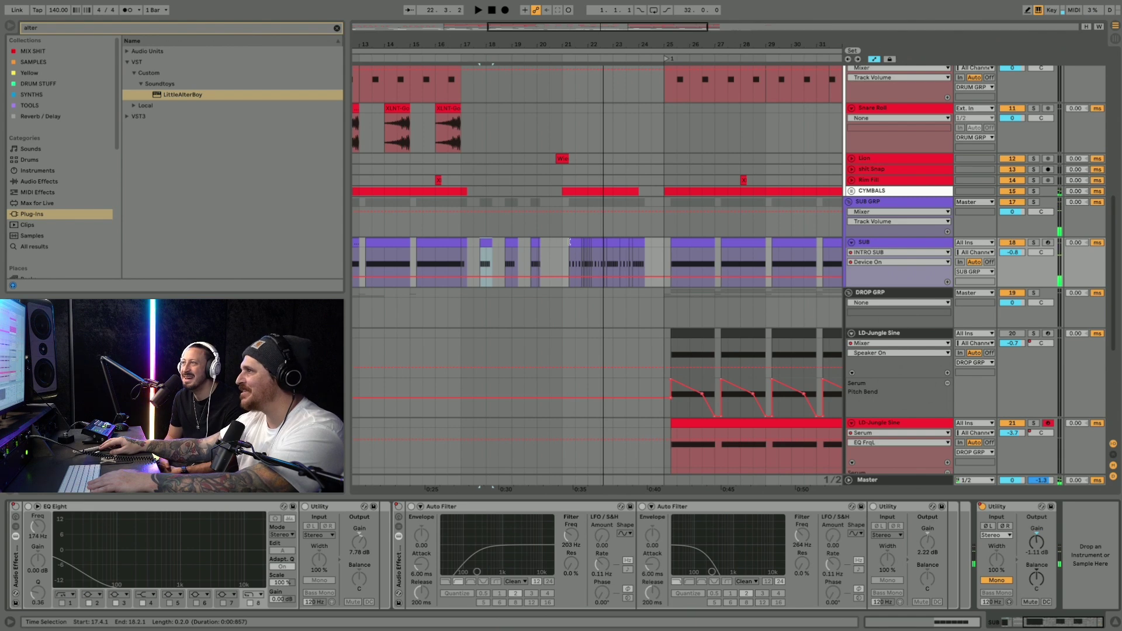
# Solo the SUB track and play its chopped clips starting at bar 21
pyautogui.click(570, 241)
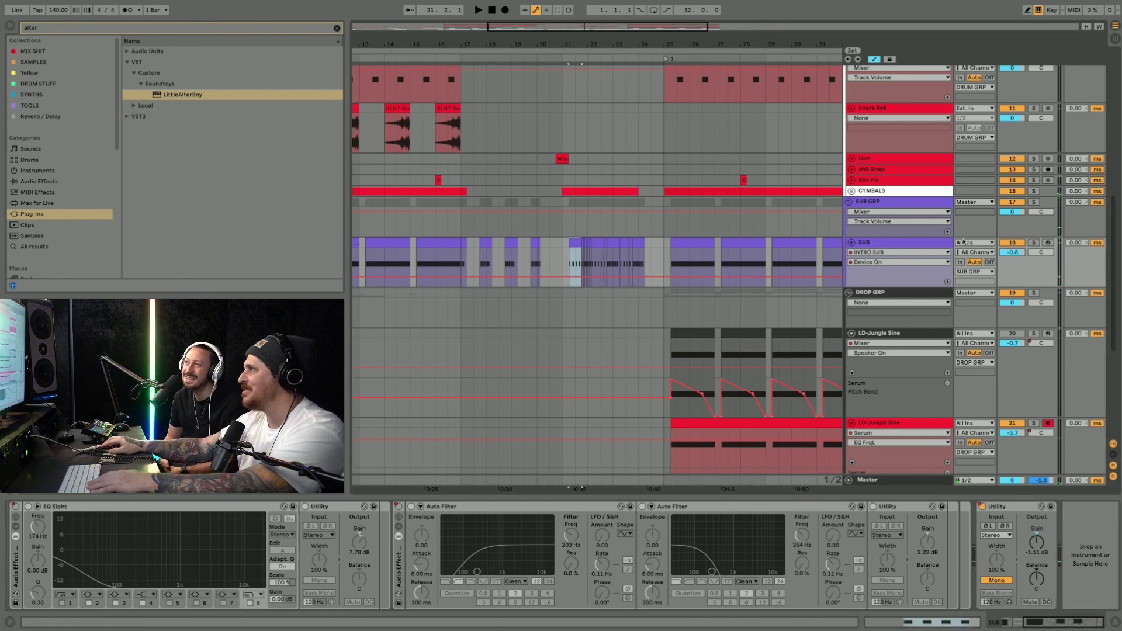
pyautogui.press('space')
pyautogui.click(1034, 241)
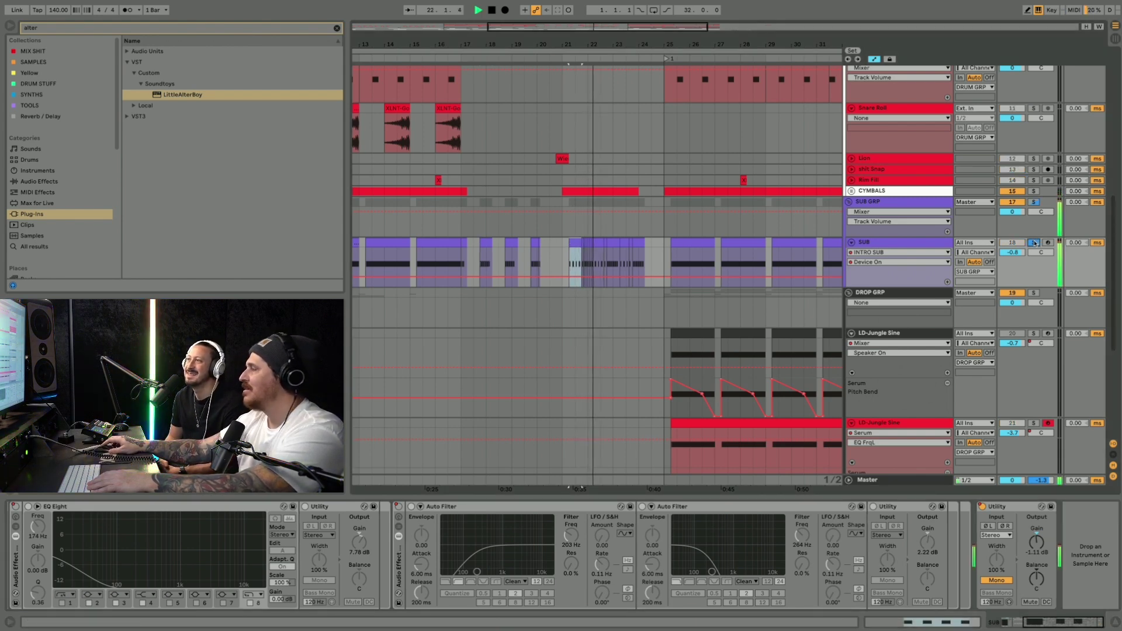
pyautogui.press('space')
# Unfold the BS-Jungle Wubbert track in the DROP GRP and audition its bar 25 clip in solo
pyautogui.scroll(-3, 794, 329)
pyautogui.scroll(-4, 794, 329)
pyautogui.scroll(2, 862, 389)
pyautogui.scroll(-2, 862, 389)
pyautogui.click(852, 390)
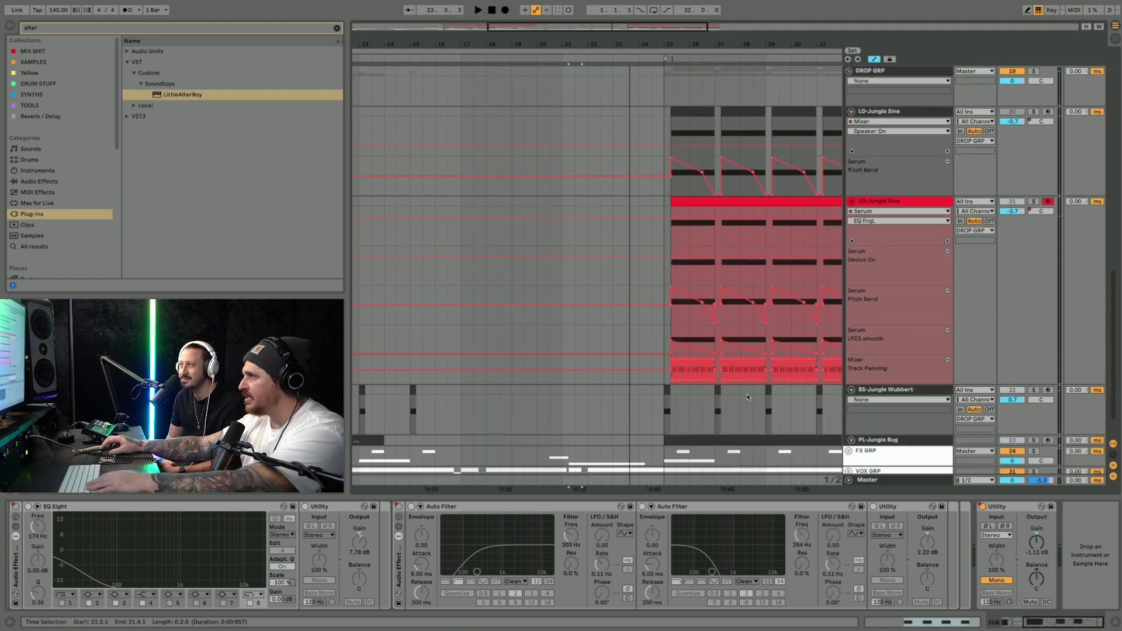
pyautogui.click(1040, 396)
pyautogui.click(1034, 390)
pyautogui.scroll(1, 1035, 391)
pyautogui.press('space')
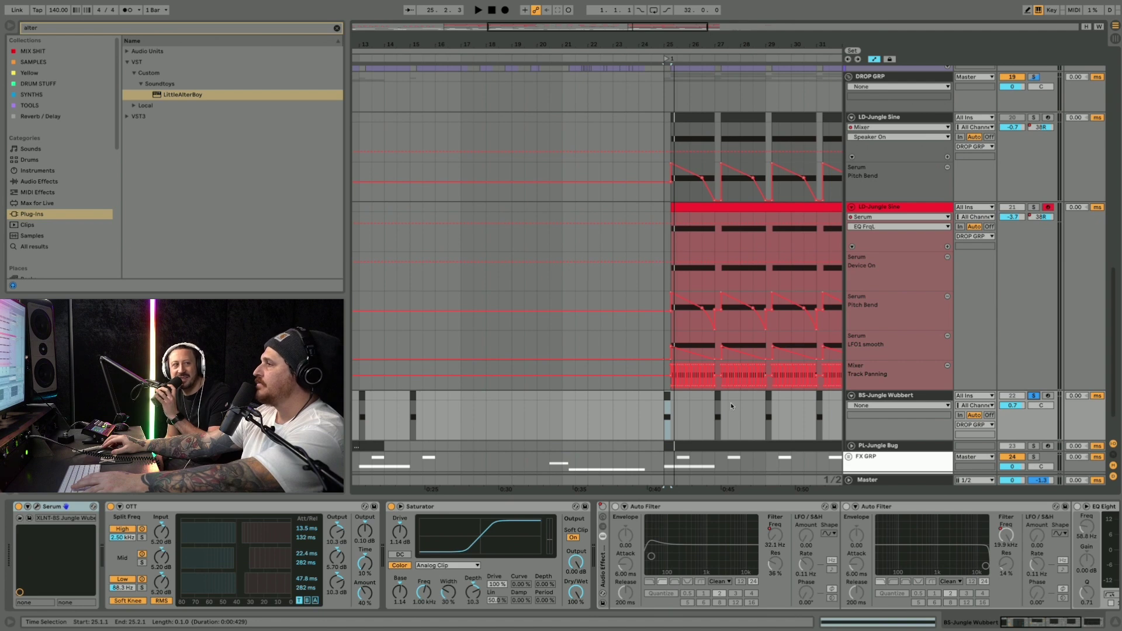
# Unfold the PL-Jungle Bug track, hide the automation lanes, and audition the track in solo from around bar 27
pyautogui.hscroll(4, 730, 402)
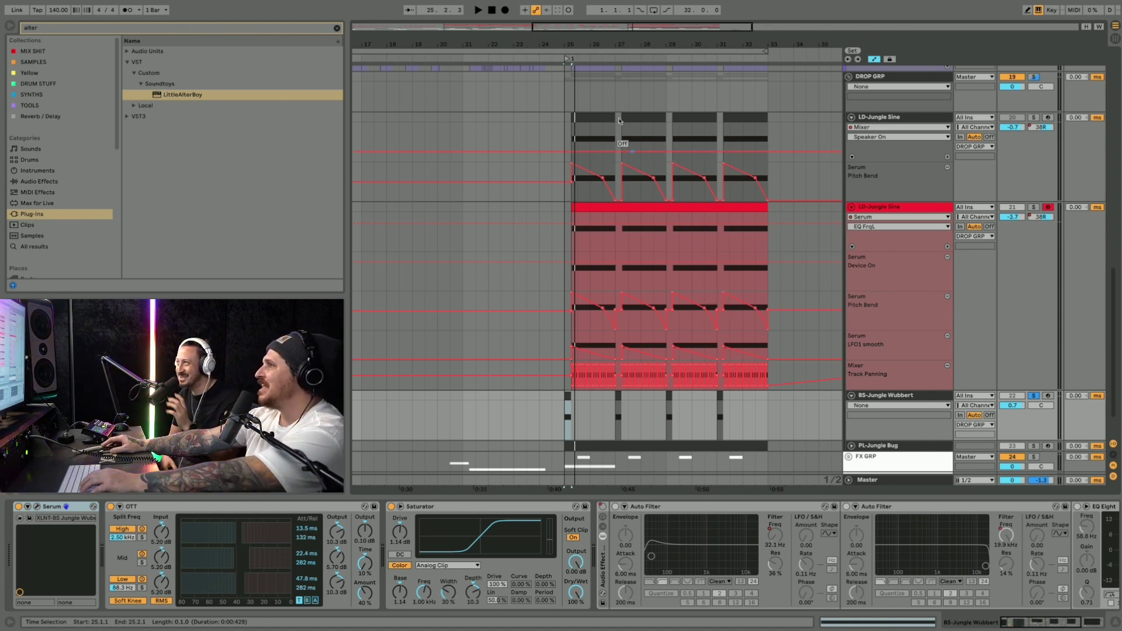
pyautogui.moveTo(684, 3)
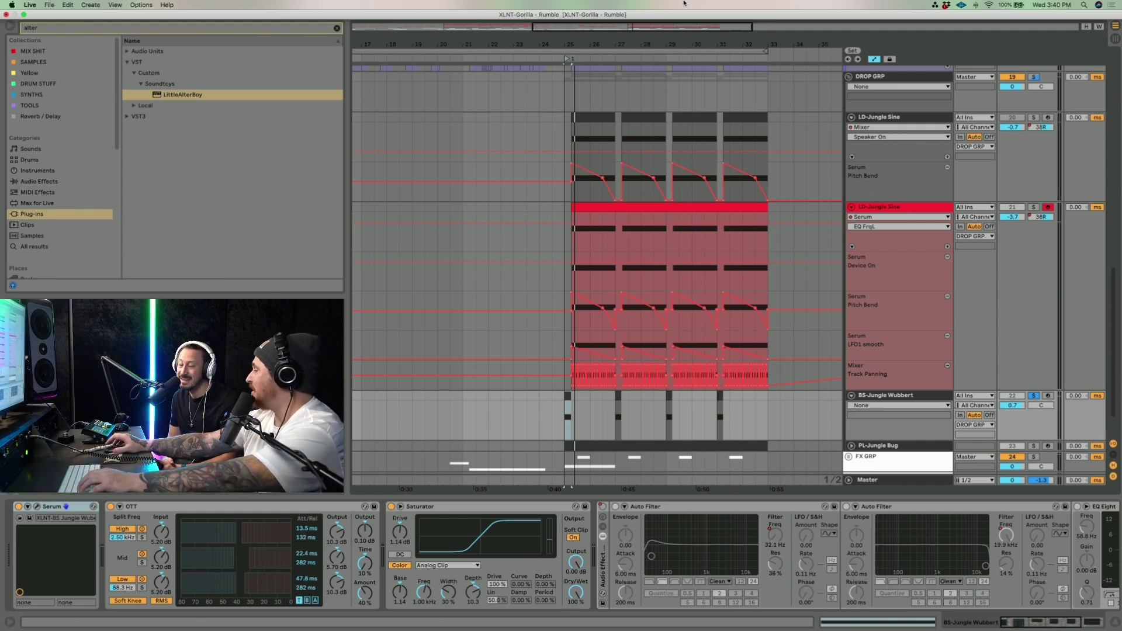
pyautogui.scroll(-3, 989, 446)
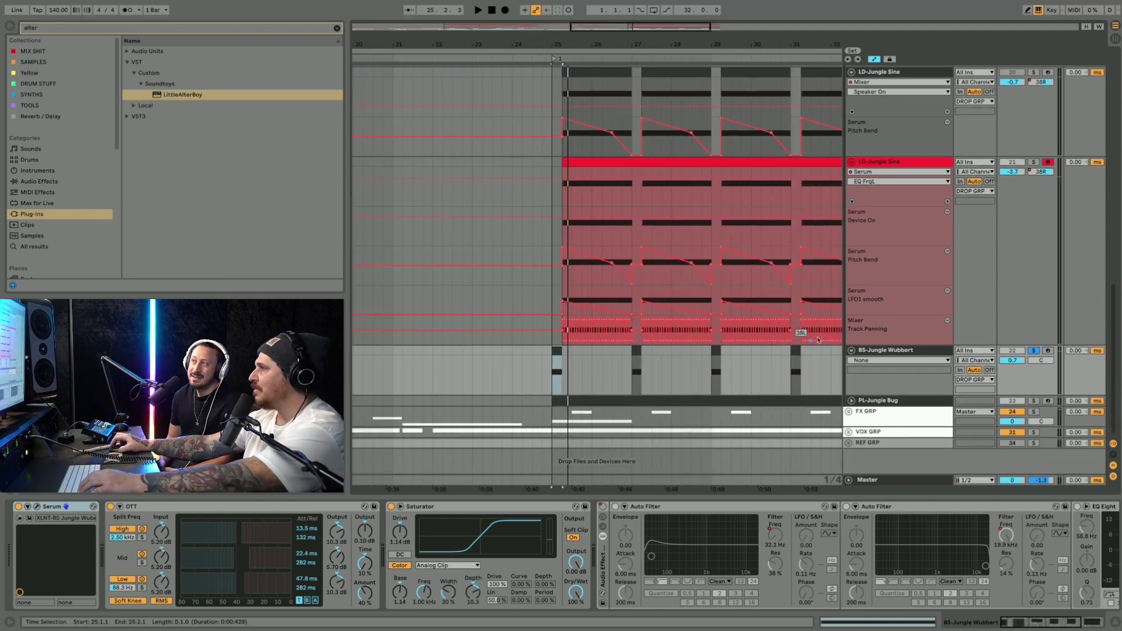
pyautogui.scroll(1, 855, 342)
pyautogui.click(851, 403)
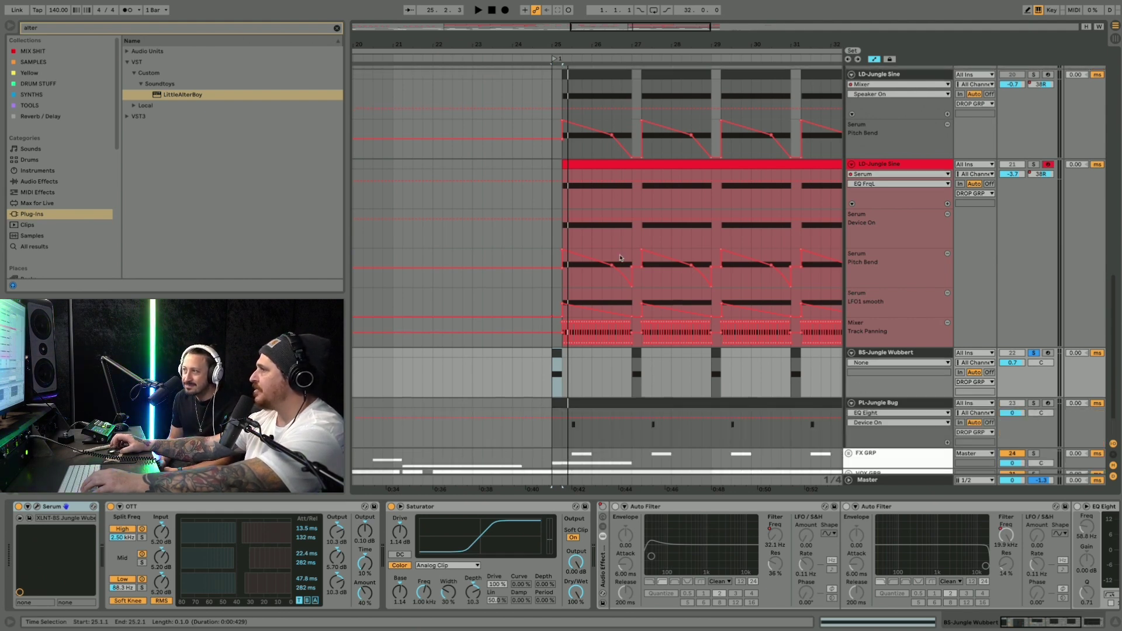
pyautogui.scroll(-2, 818, 400)
pyautogui.click(652, 395)
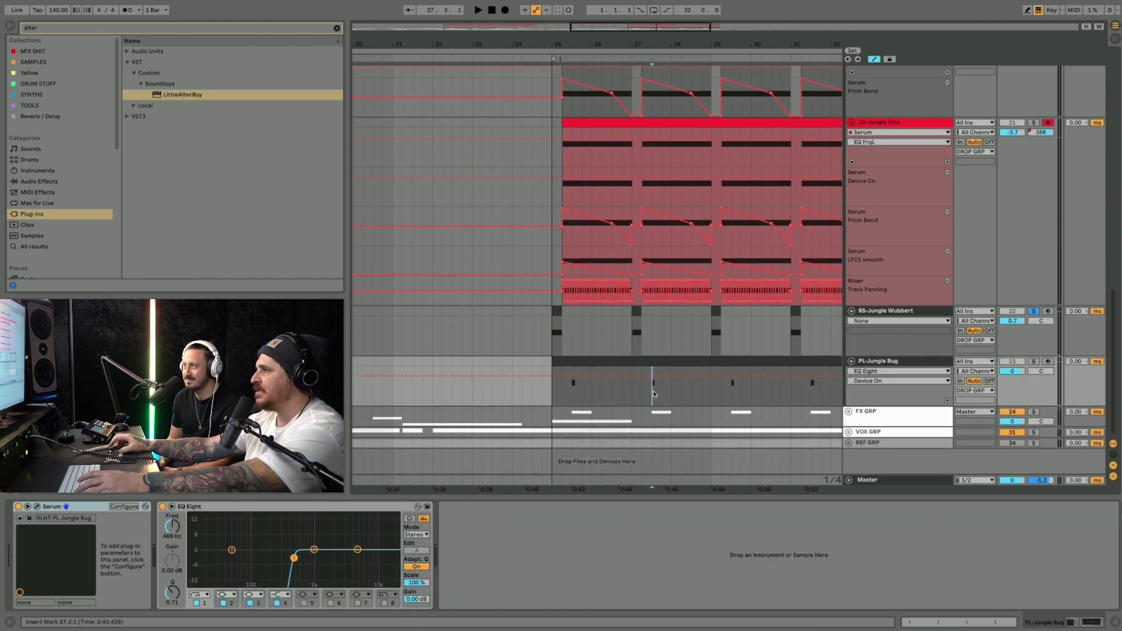
pyautogui.press('a')
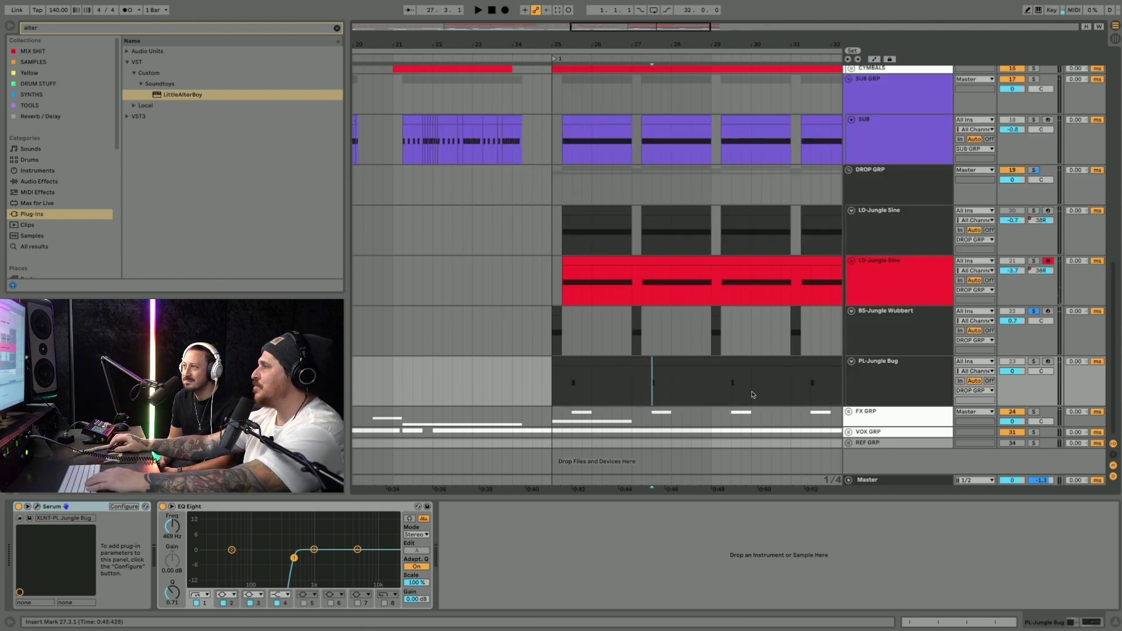
pyautogui.click(1035, 363)
pyautogui.press('space')
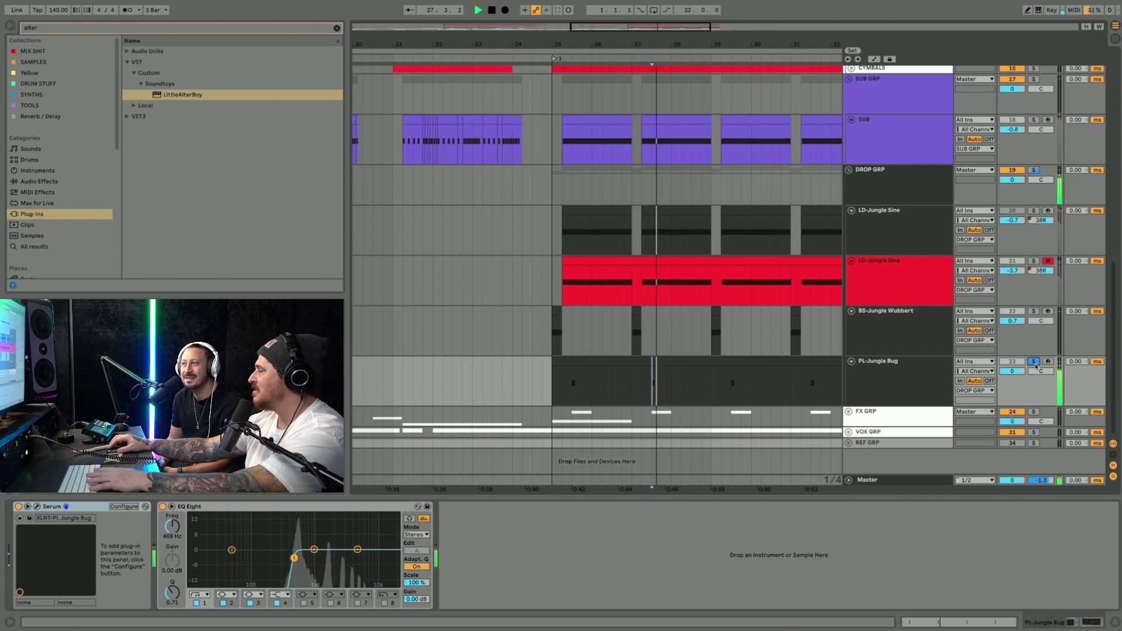
pyautogui.click(1035, 364)
pyautogui.press('space')
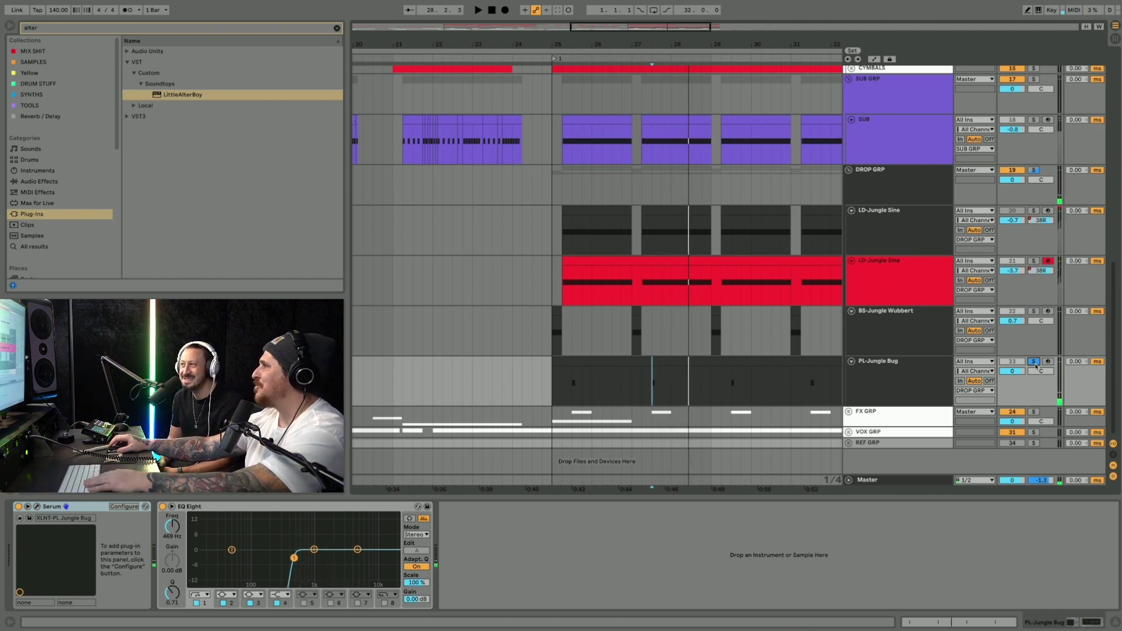
# Play the full drop mix from bar 27 with no tracks soloed
pyautogui.click(641, 384)
pyautogui.press('space')
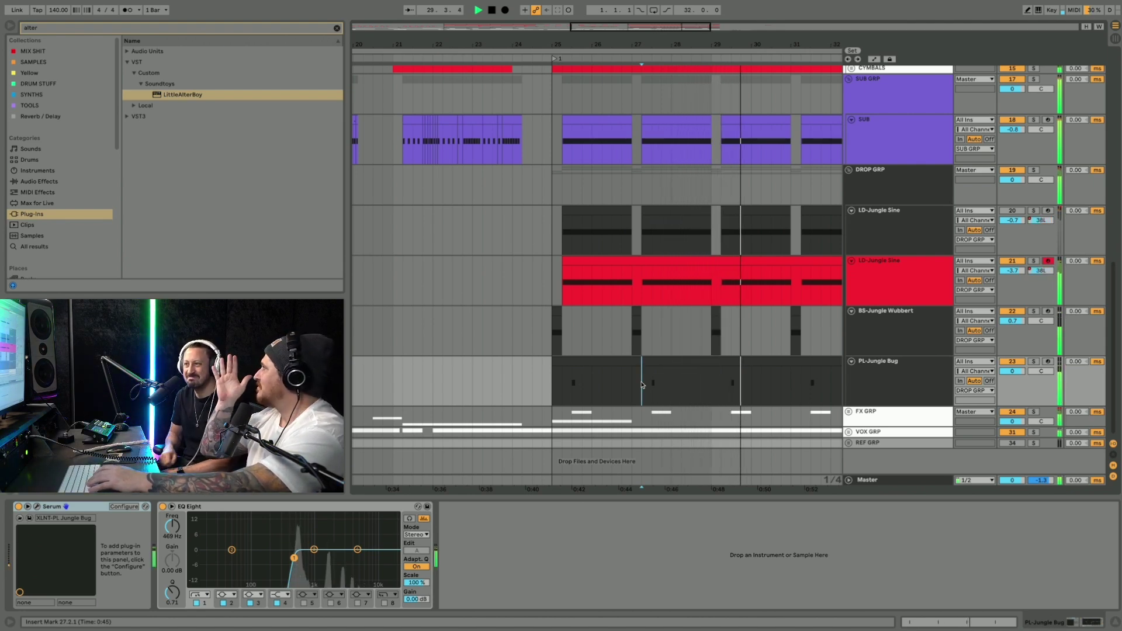
pyautogui.press('space')
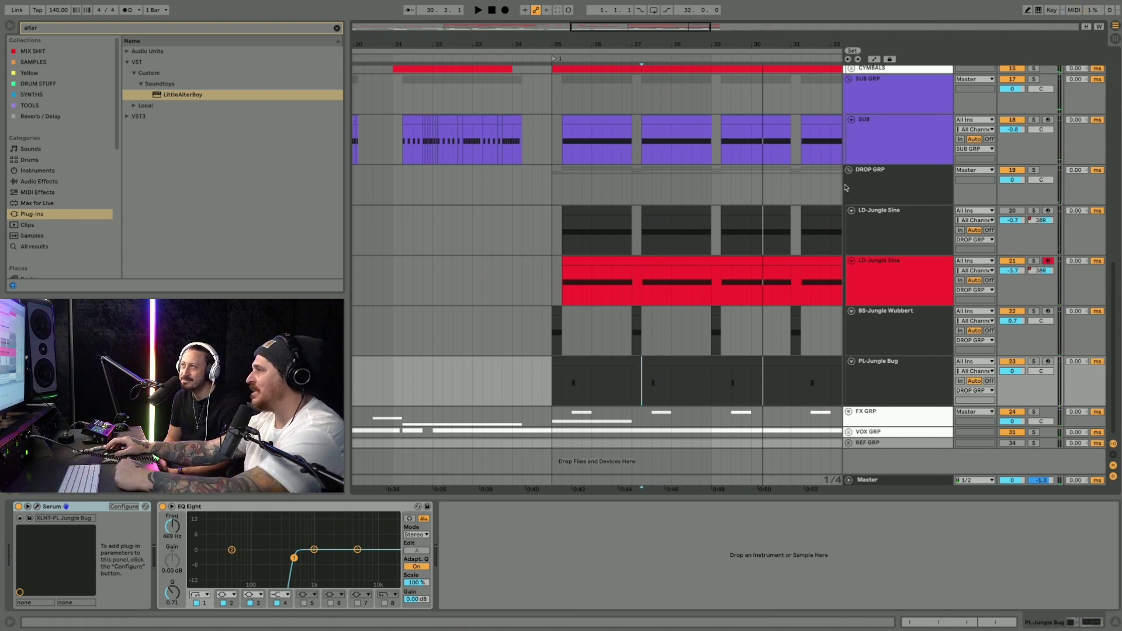
# Select the red LD-Jungle Sine track, expand its OTT device, and compare the drop with OTT on and off
pyautogui.scroll(4, 844, 188)
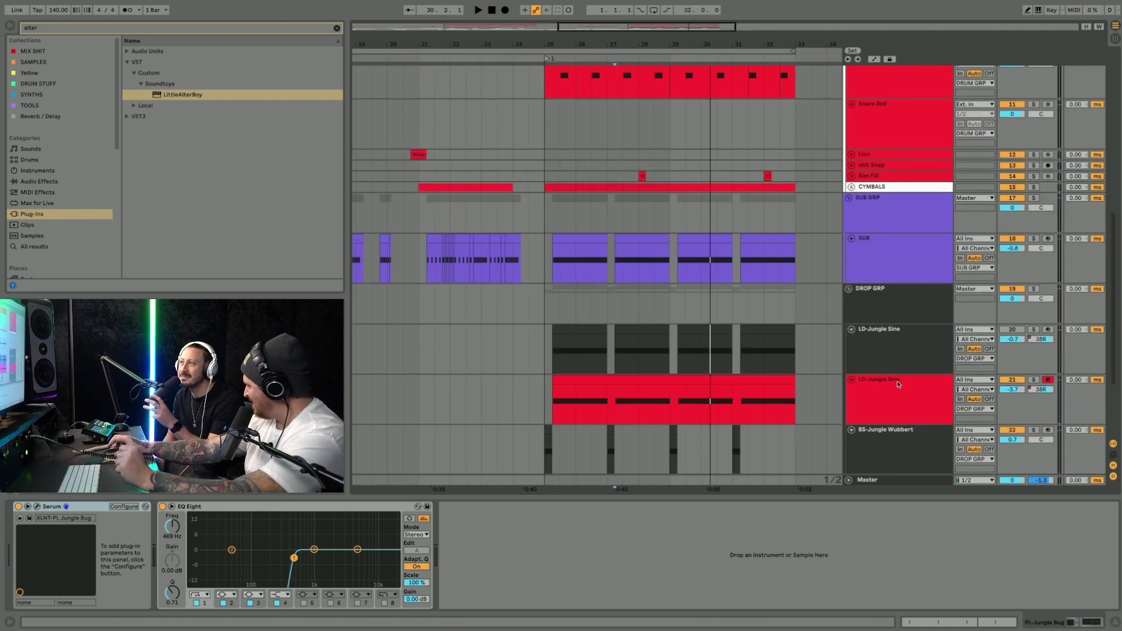
pyautogui.click(850, 288)
pyautogui.click(850, 289)
pyautogui.click(866, 388)
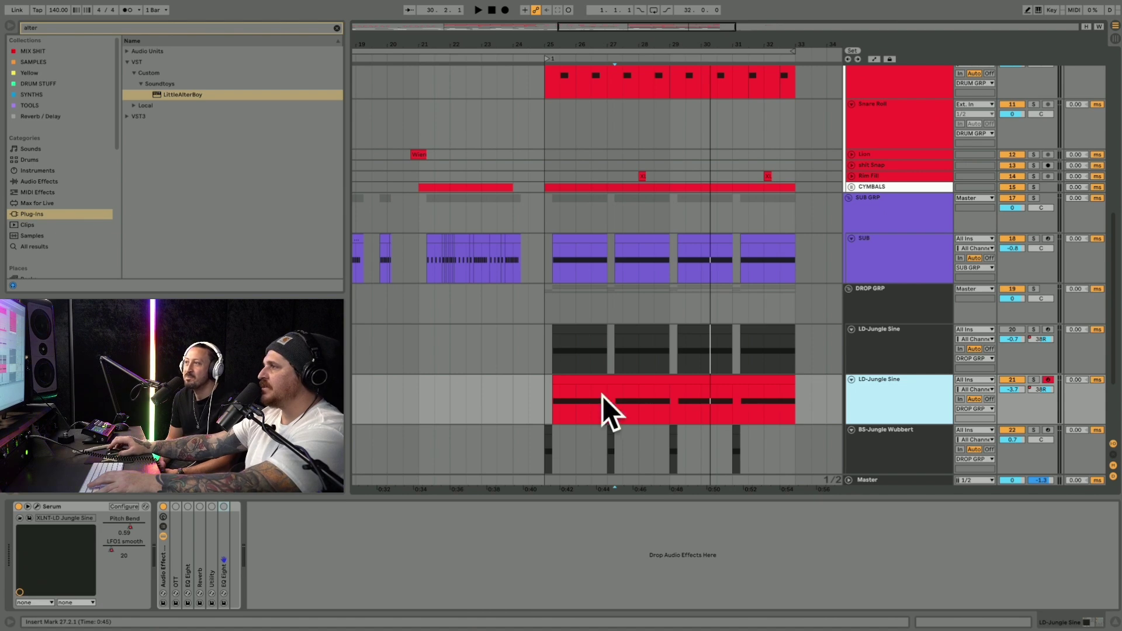
pyautogui.doubleClick(178, 548)
pyautogui.click(175, 507)
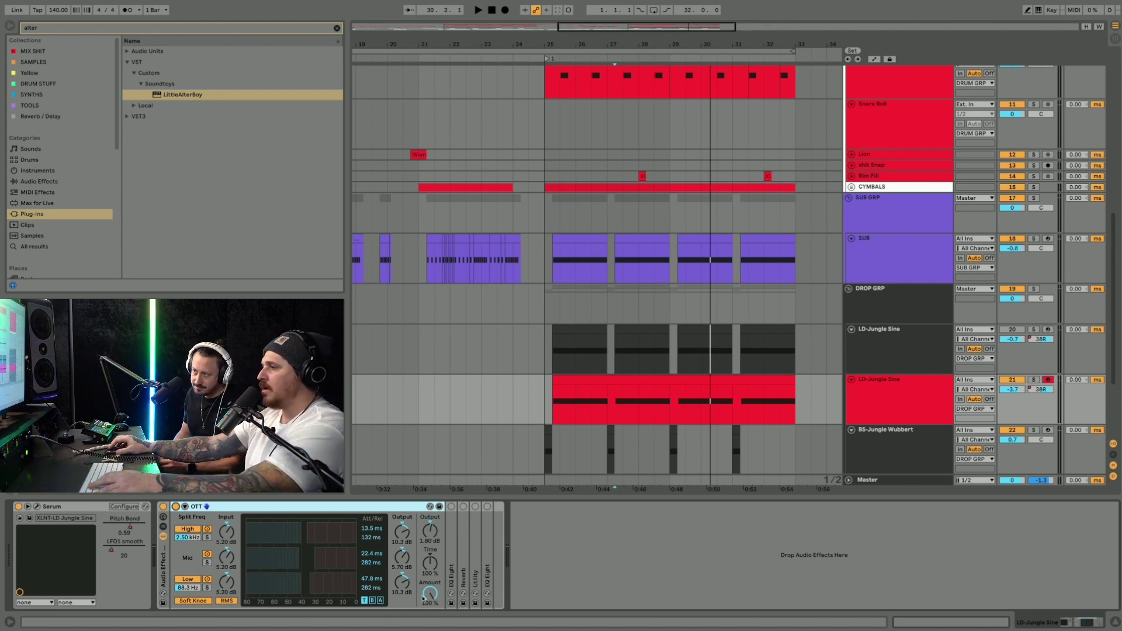
pyautogui.press('space')
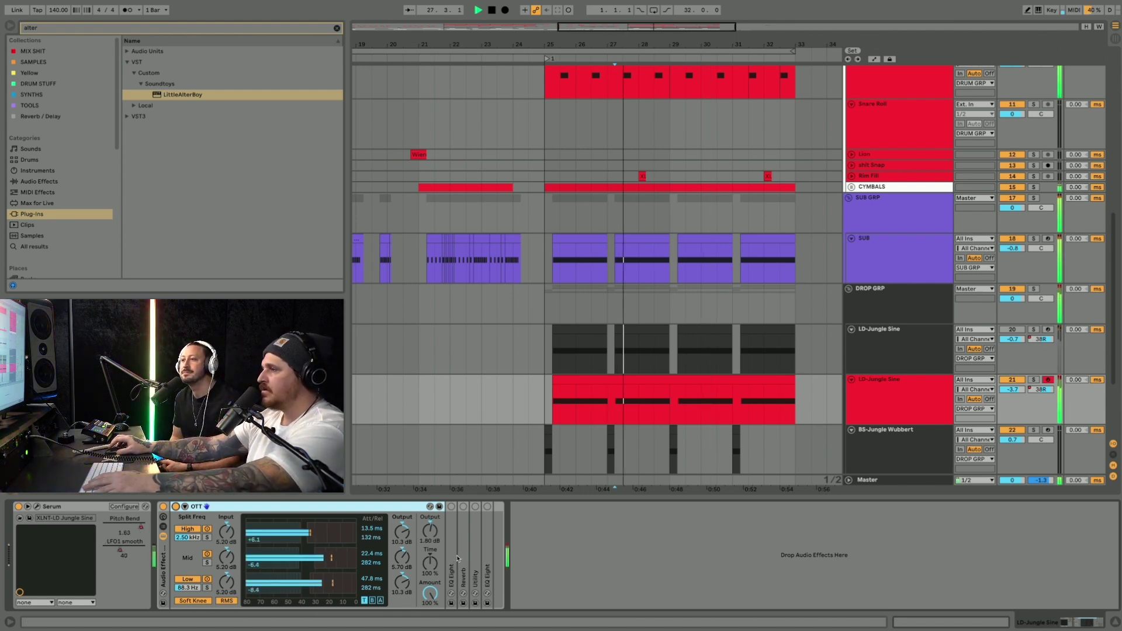
pyautogui.press('space')
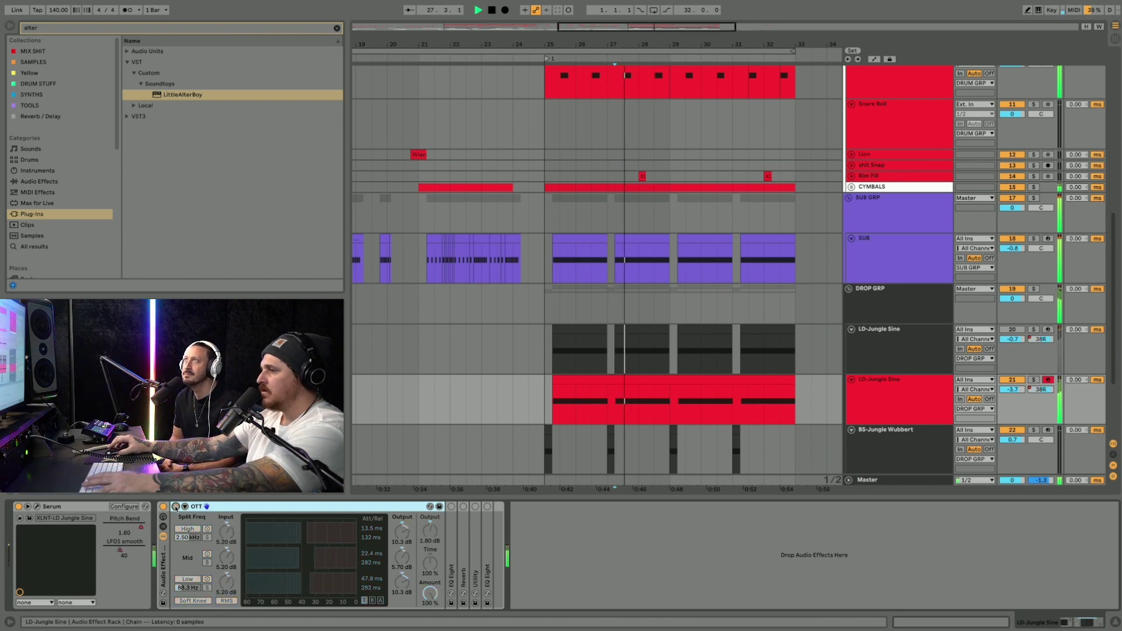
# Expand the EQ Eight after OTT, inspect its two boosted bands, and compare the lead with the EQ on and off
pyautogui.doubleClick(451, 575)
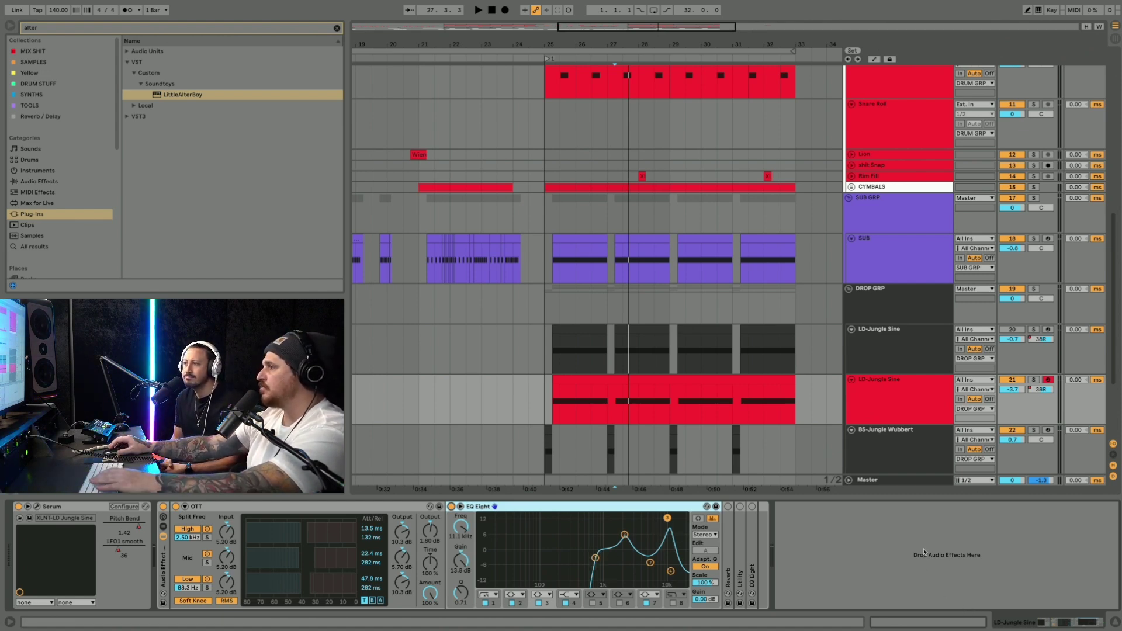
pyautogui.press('space')
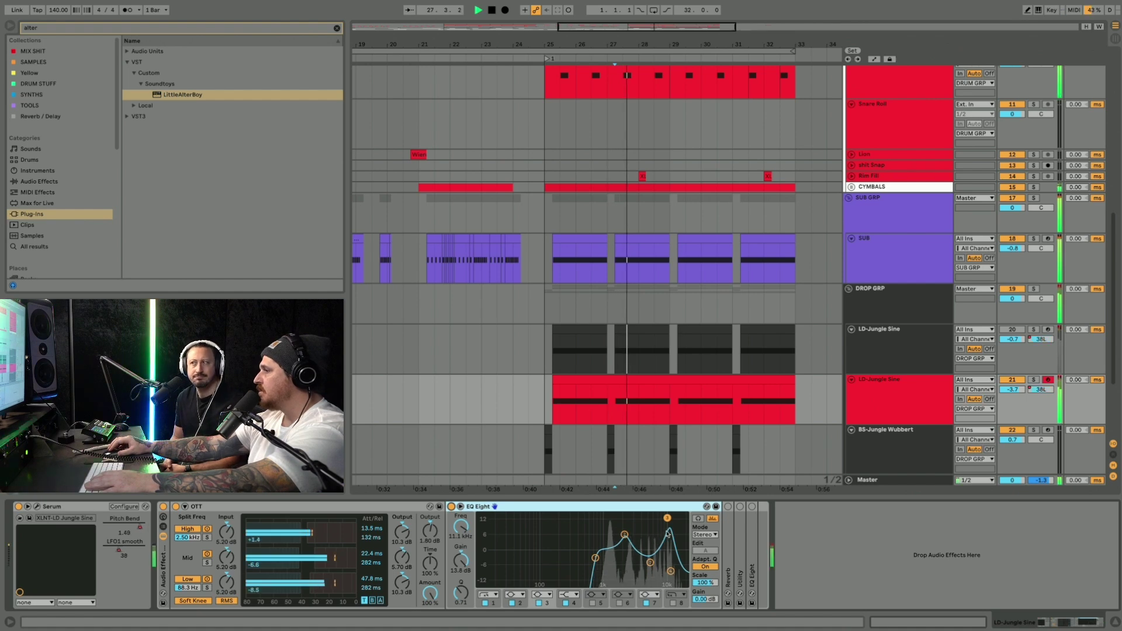
pyautogui.press('space')
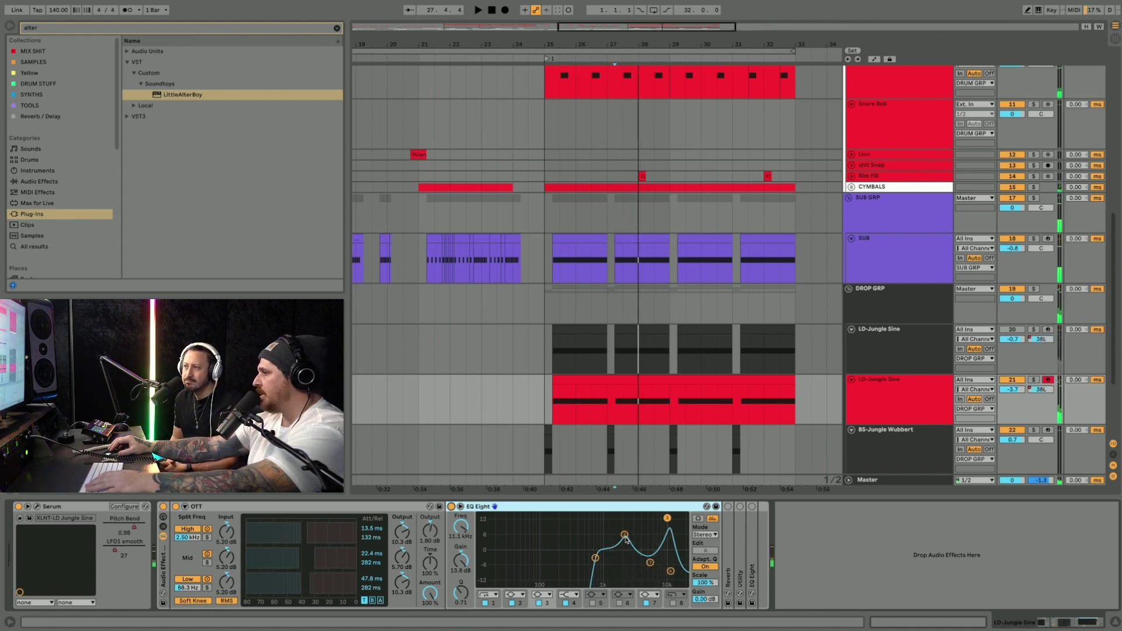
pyautogui.press('space')
pyautogui.click(624, 535)
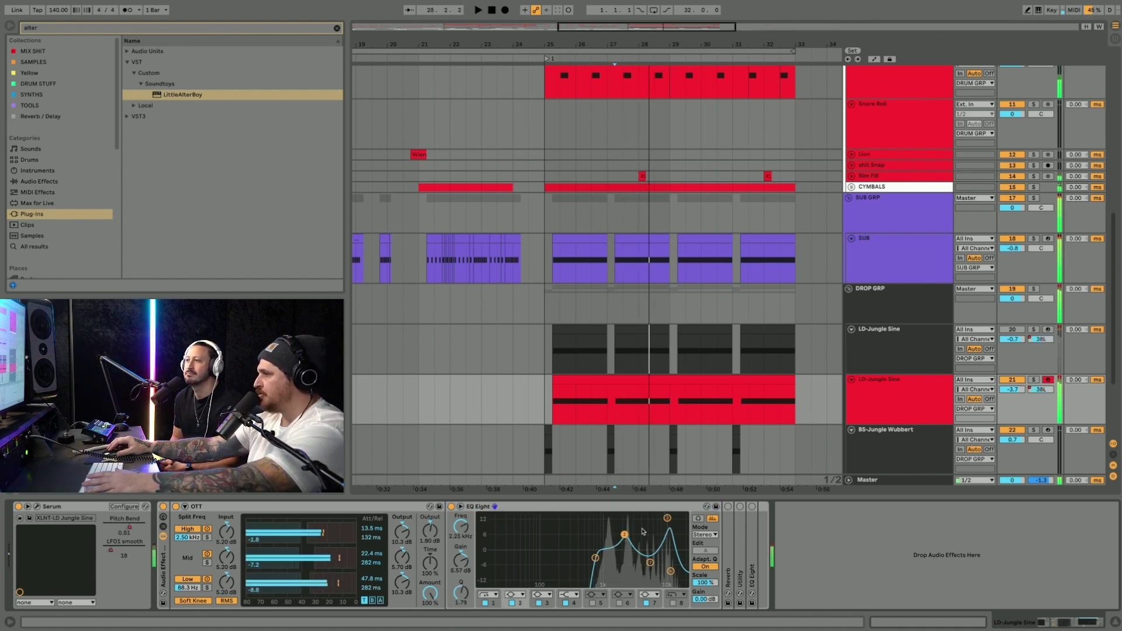
pyautogui.click(667, 518)
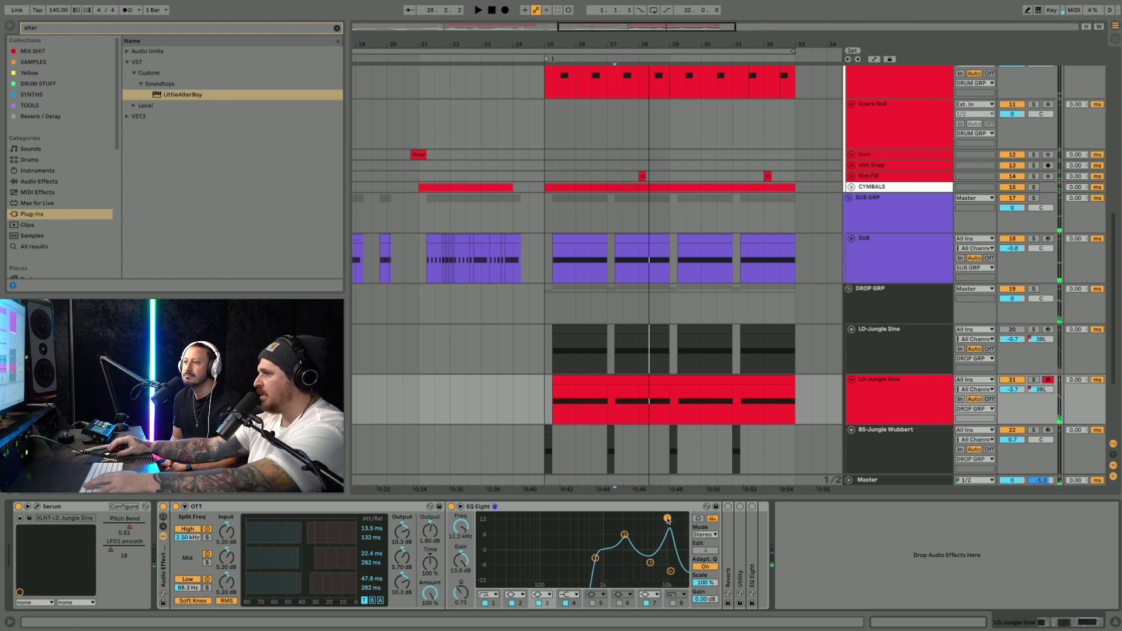
pyautogui.press('space')
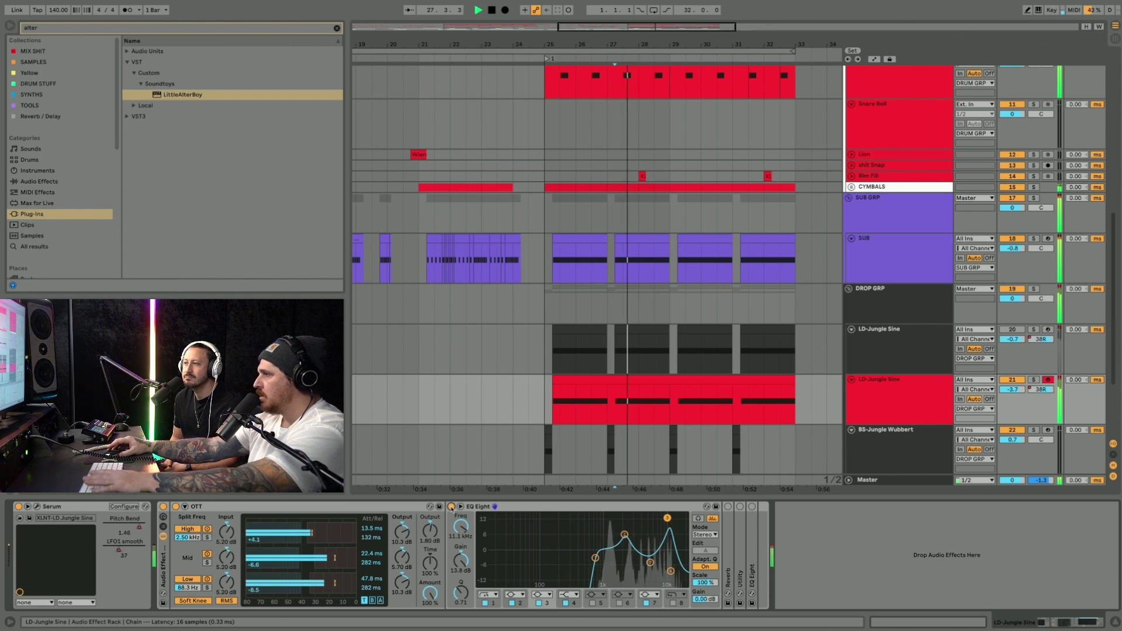
pyautogui.press('space')
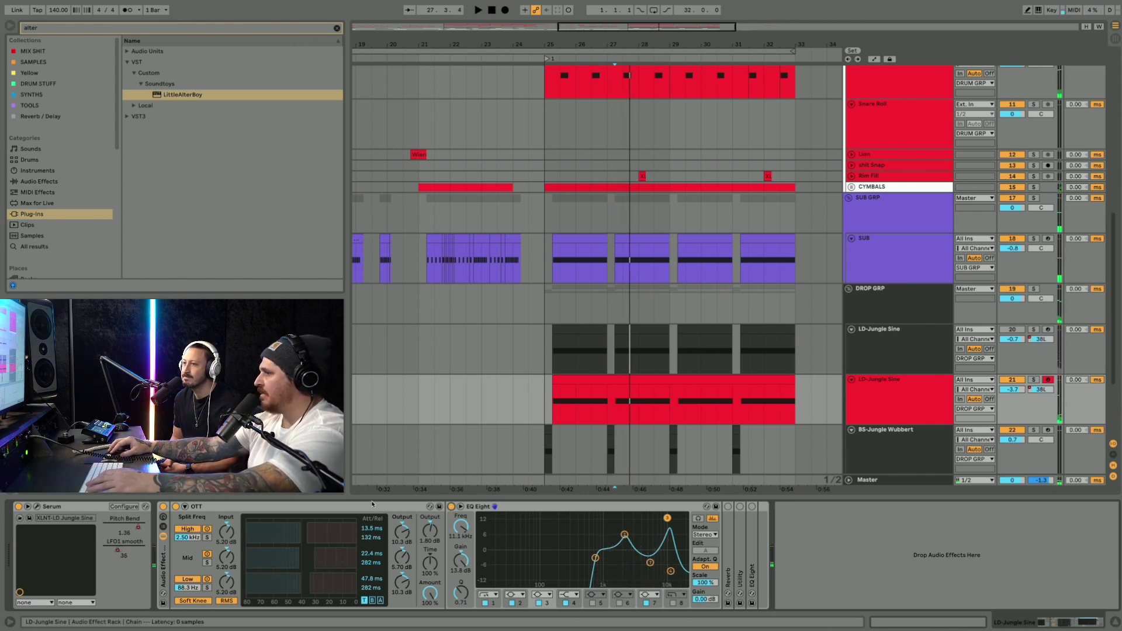
# Collapse the OTT device and expand the Reverb to review its settings, closing it when done
pyautogui.doubleClick(372, 504)
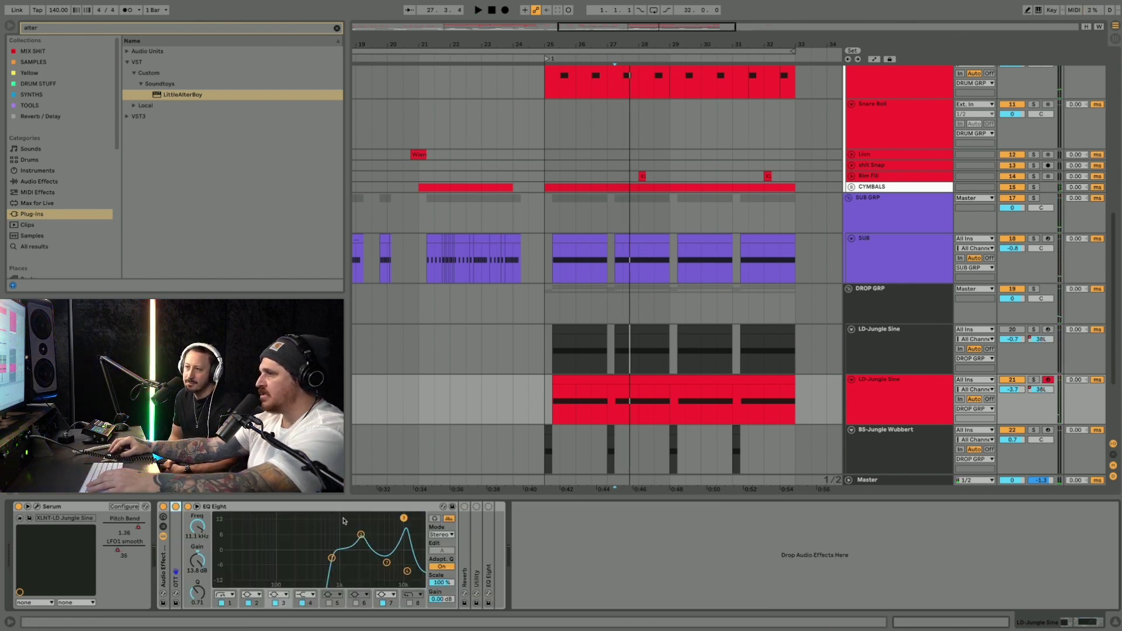
pyautogui.doubleClick(467, 532)
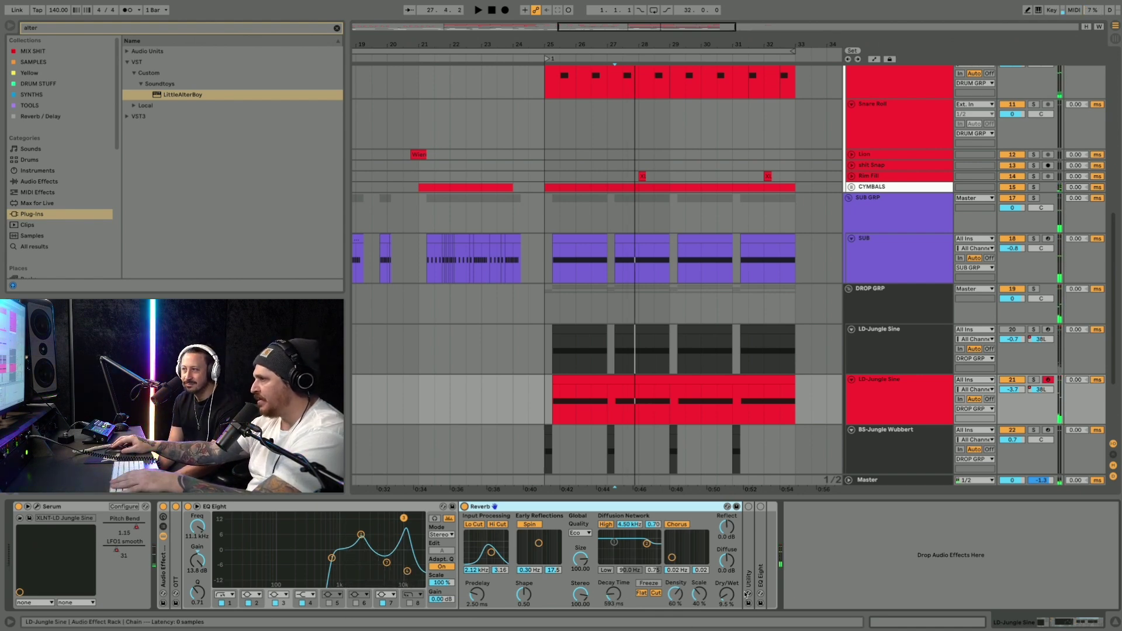
pyautogui.doubleClick(478, 507)
# Expand the Utility device and compare the lead's stereo width with Utility off and on
pyautogui.doubleClick(478, 510)
pyautogui.click(476, 507)
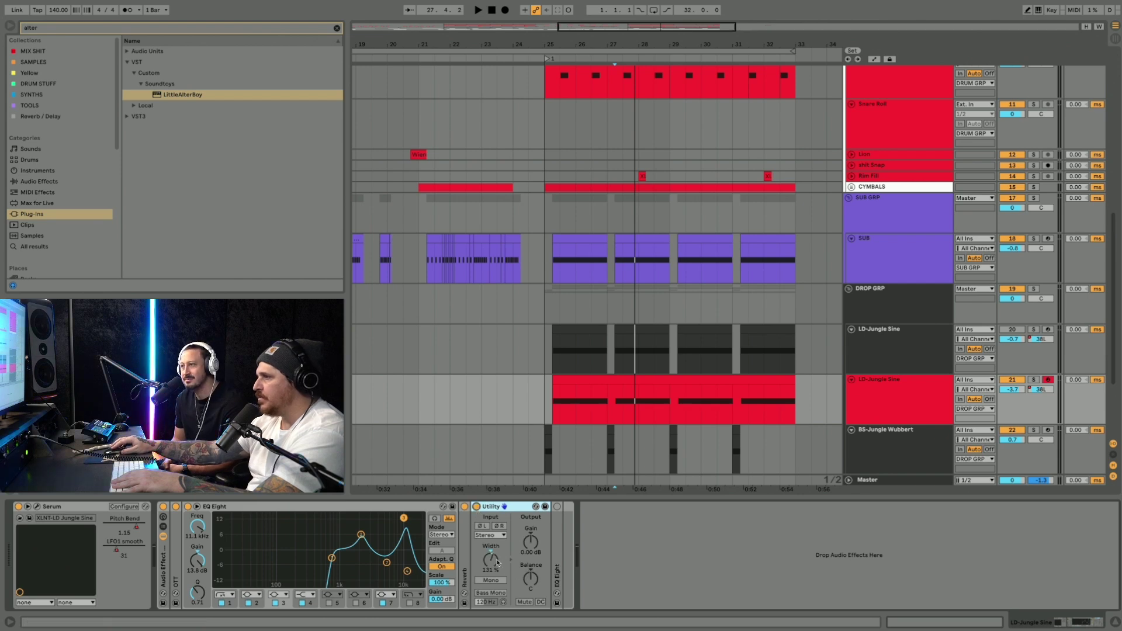
pyautogui.press('space')
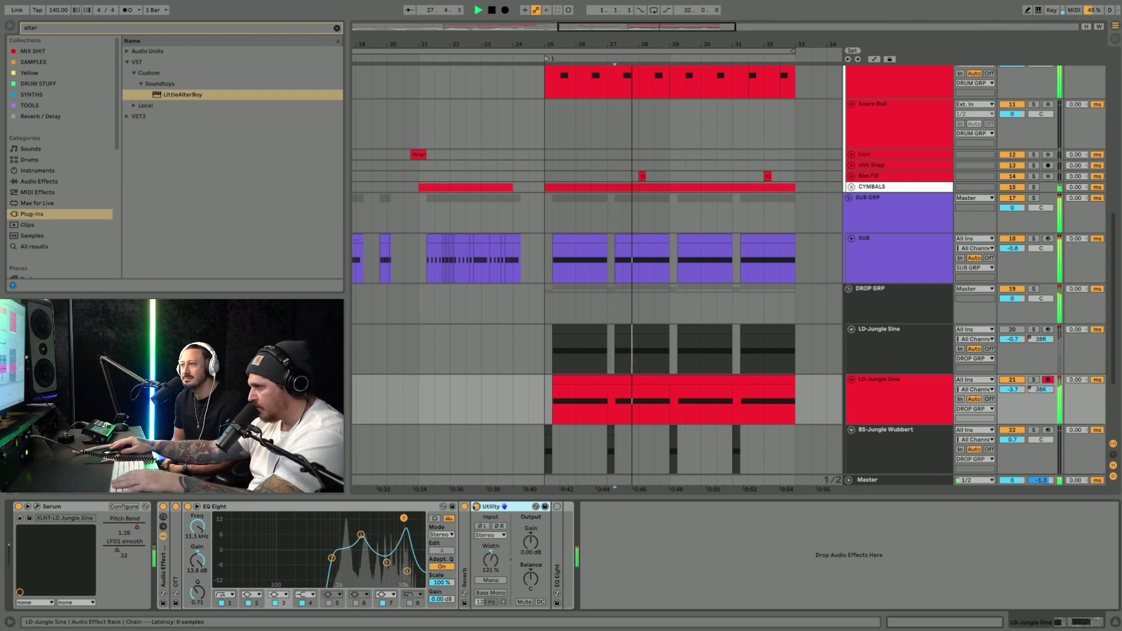
pyautogui.click(476, 507)
pyautogui.press('space')
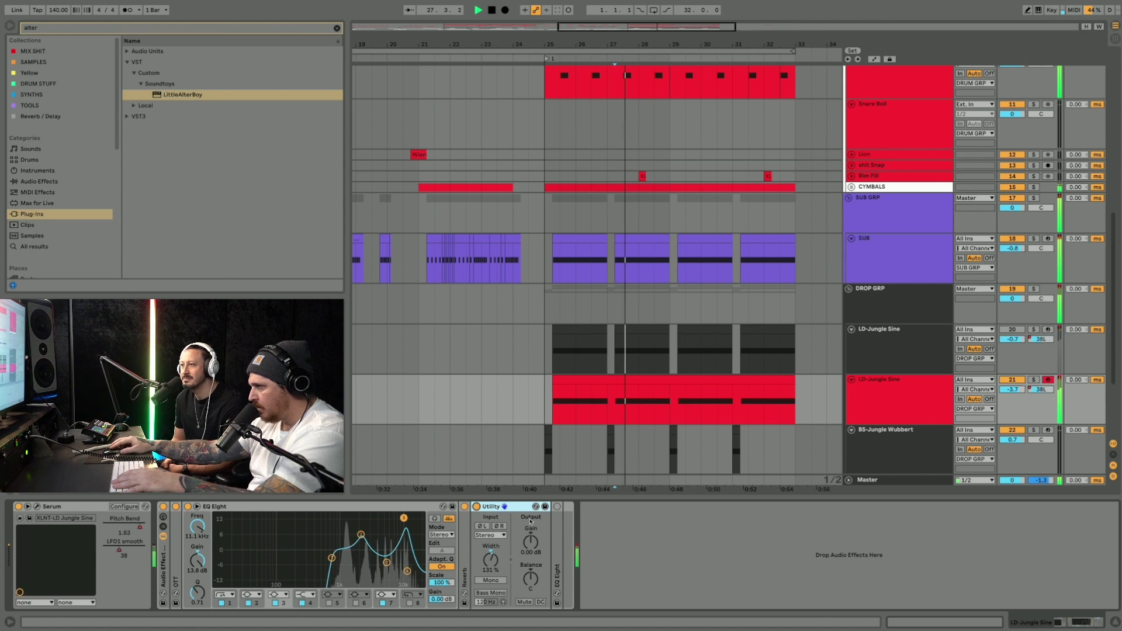
# Expand the final EQ Eight in the lead's rack and play the drop to examine its curve
pyautogui.doubleClick(556, 521)
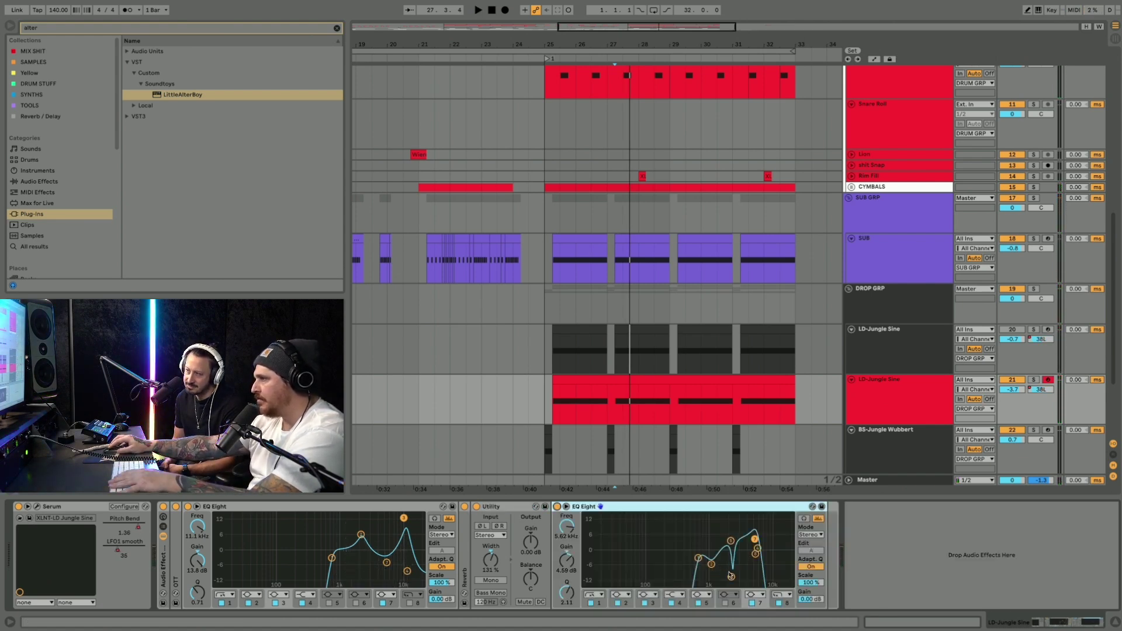
pyautogui.press('space')
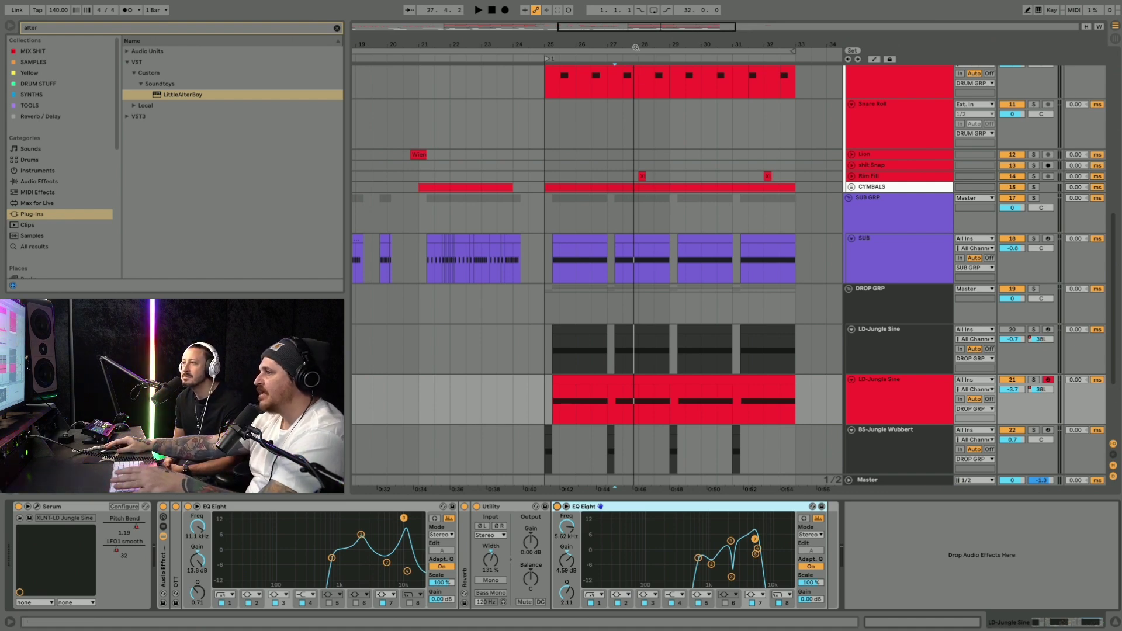
pyautogui.press('-')
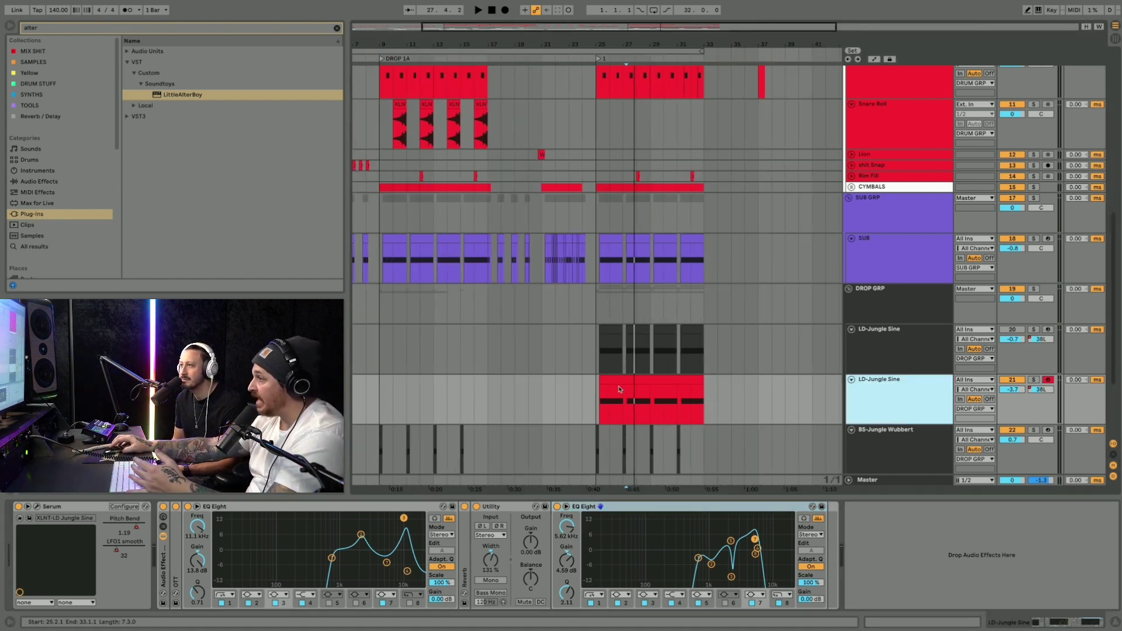